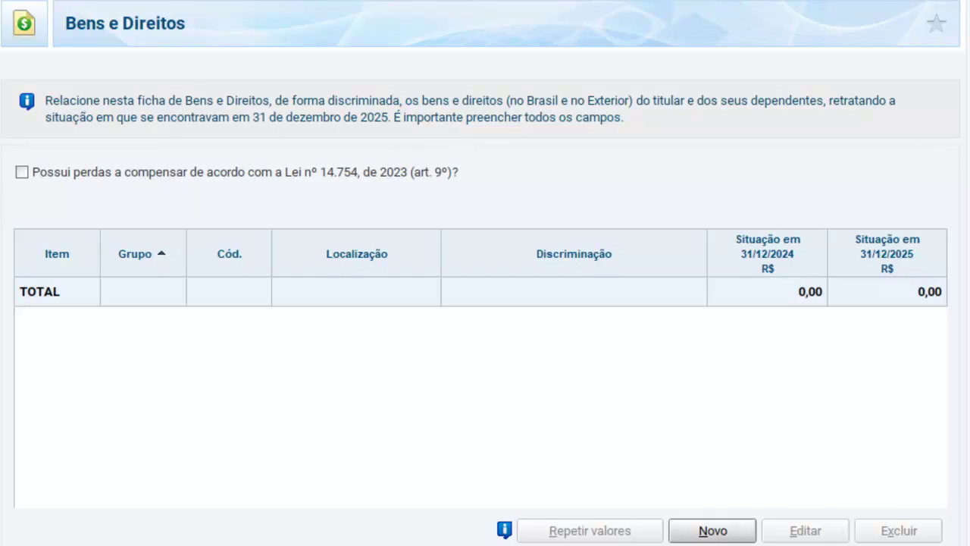
# Step: Create a new Bens e Direitos entry with group 01 - Bens Imóveis and code 12 - Casa
pyautogui.click(712, 530)
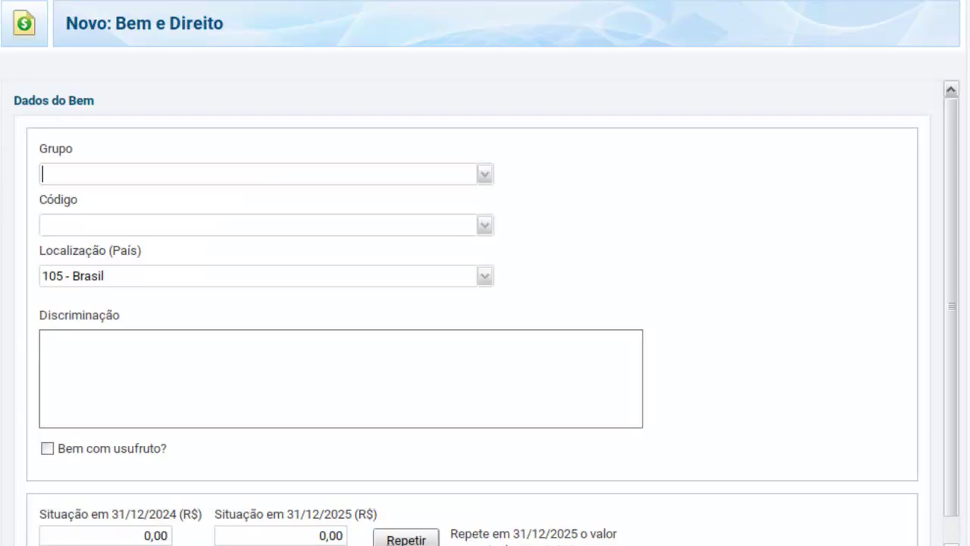
pyautogui.click(509, 165)
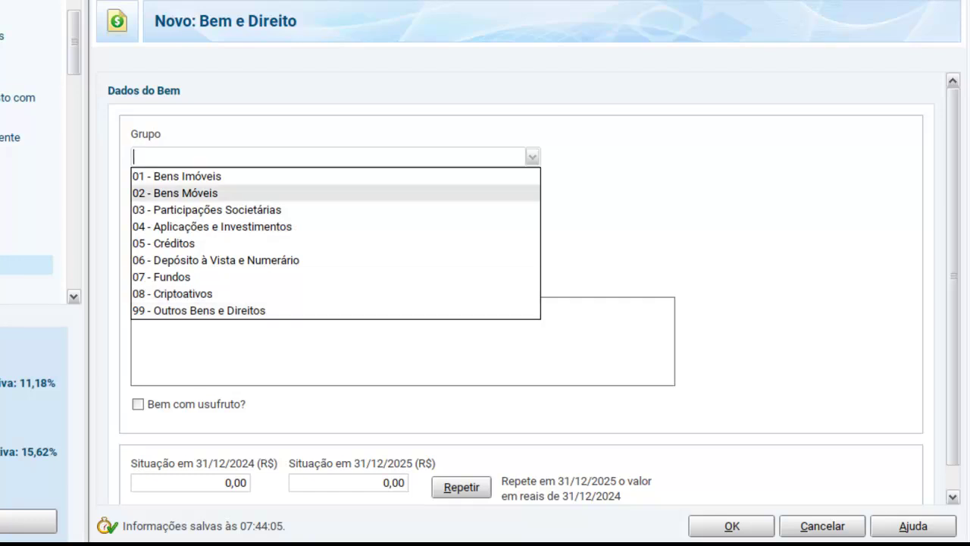
pyautogui.click(187, 176)
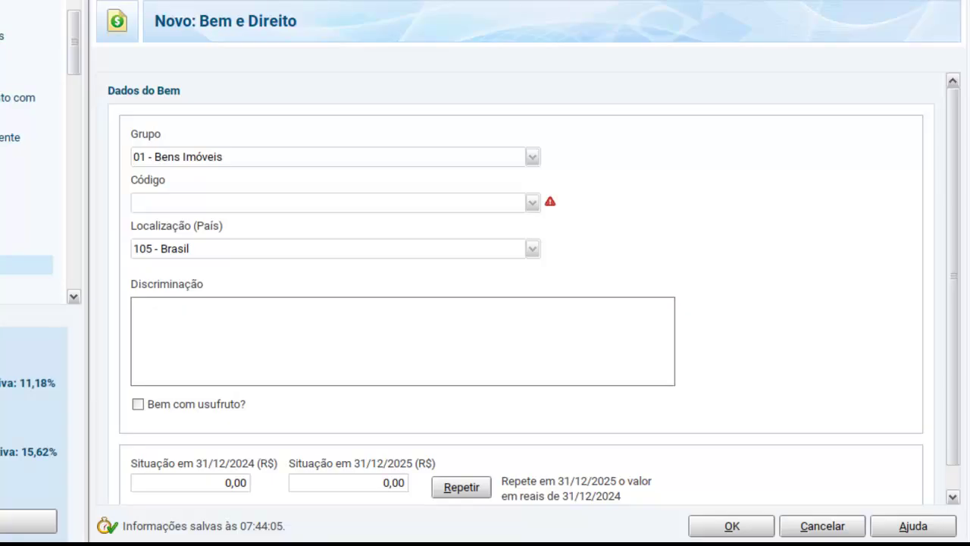
pyautogui.click(533, 203)
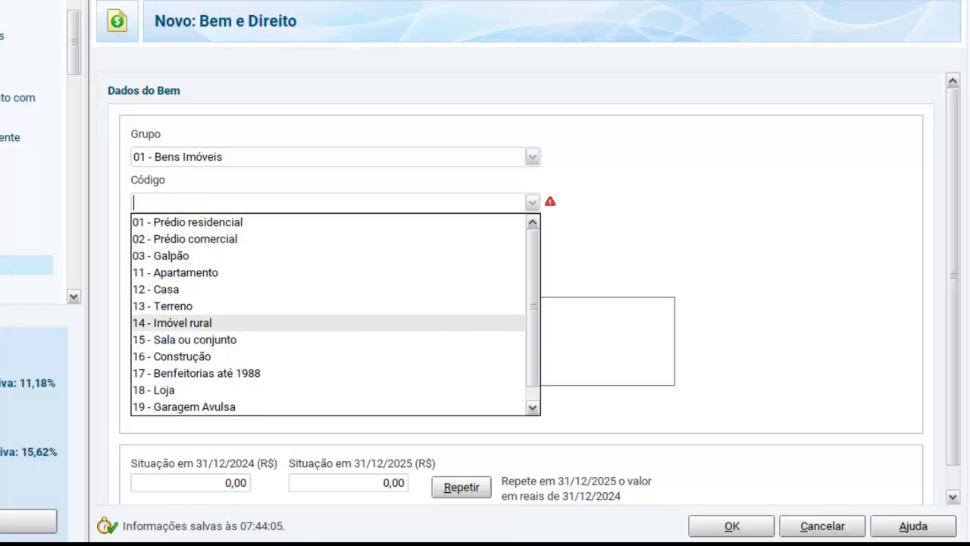
pyautogui.scroll(-1, 328, 356)
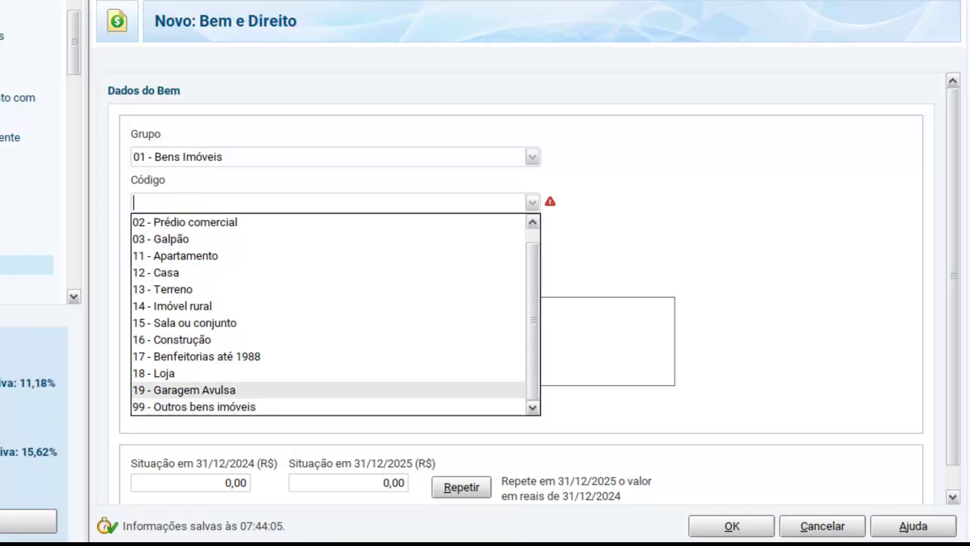
pyautogui.scroll(1, 328, 314)
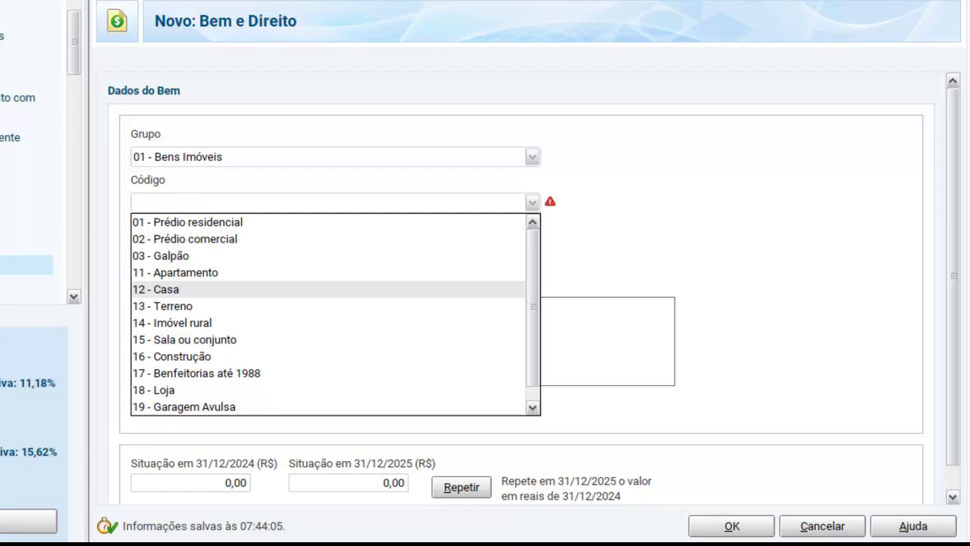
pyautogui.click(182, 290)
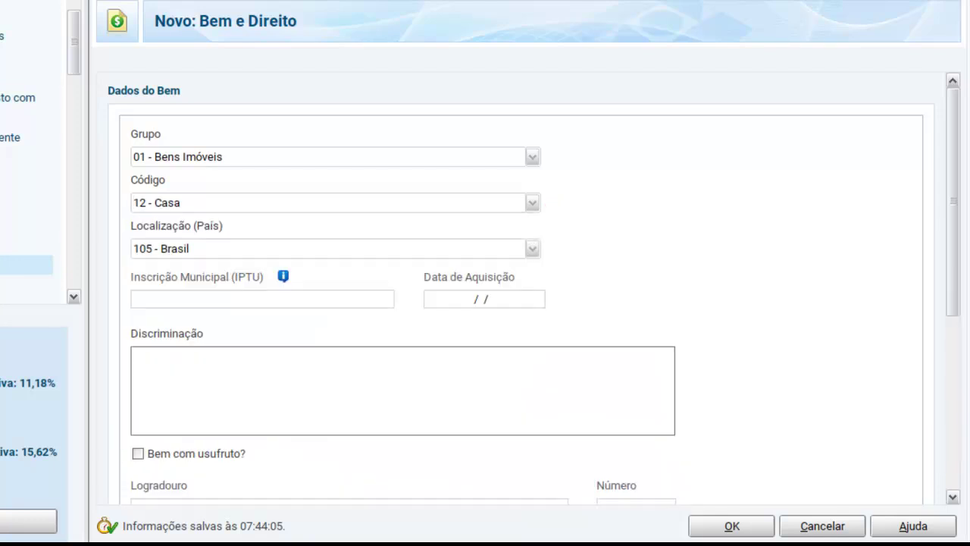
# Step: Review the house's IPTU registration, acquisition date, description, address and area fields
pyautogui.click(262, 299)
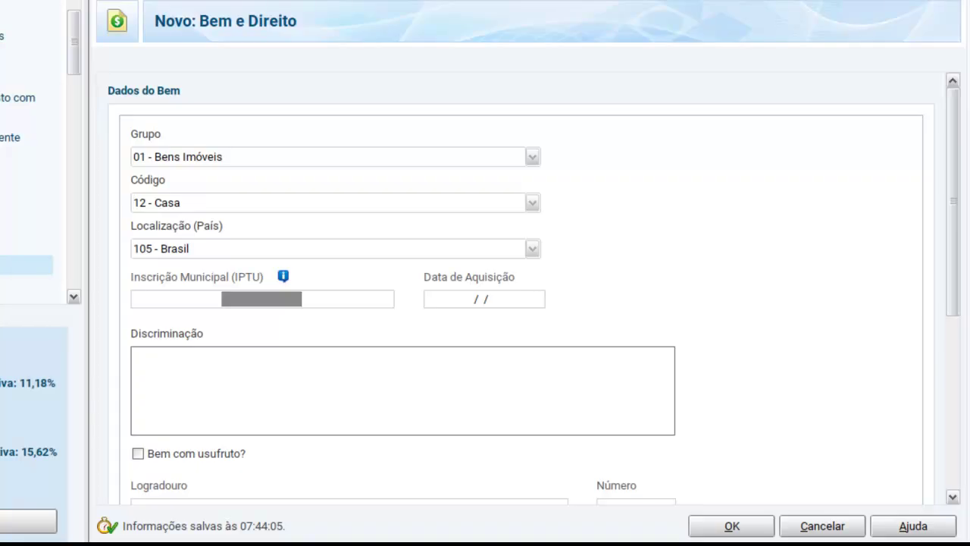
pyautogui.press('Tab')
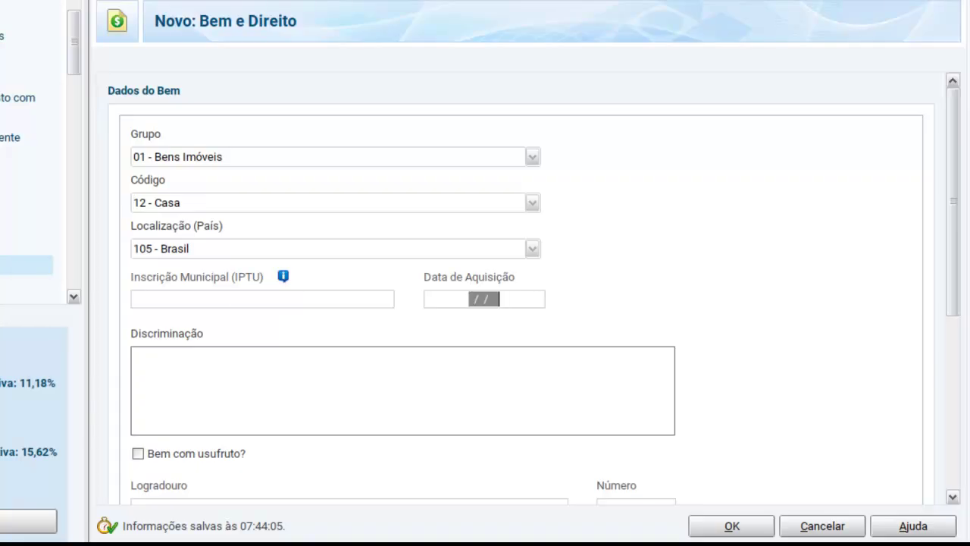
pyautogui.press('Tab')
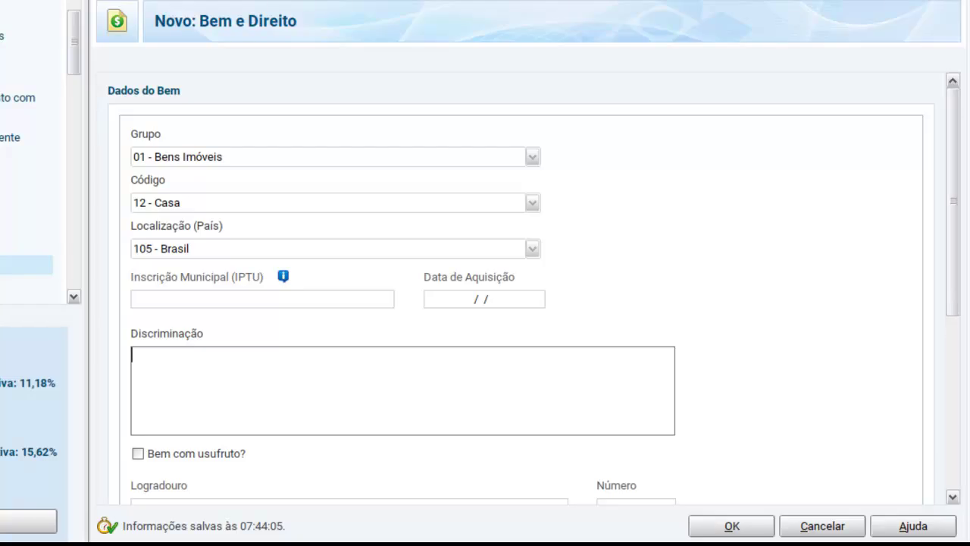
pyautogui.scroll(-1, 515, 288)
pyautogui.scroll(-5, 515, 288)
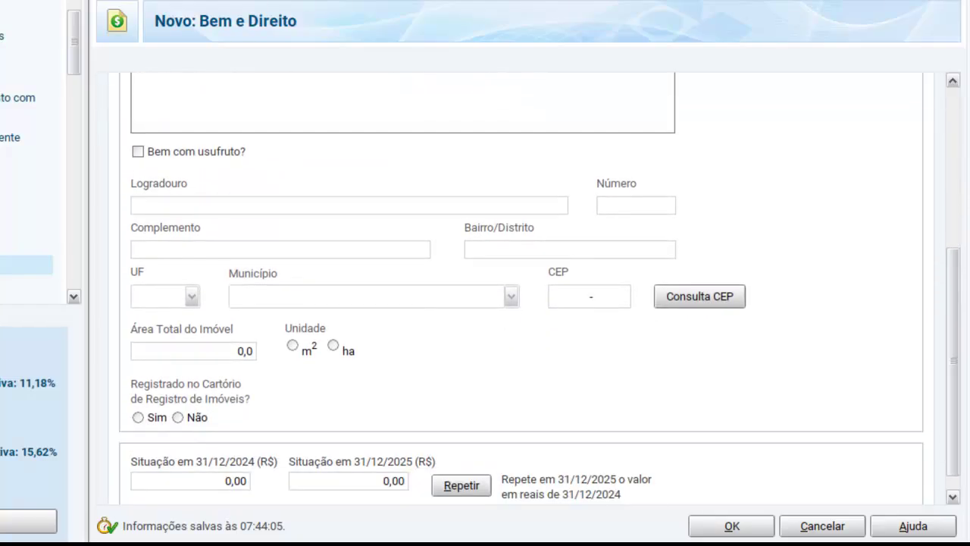
pyautogui.scroll(-1, 515, 288)
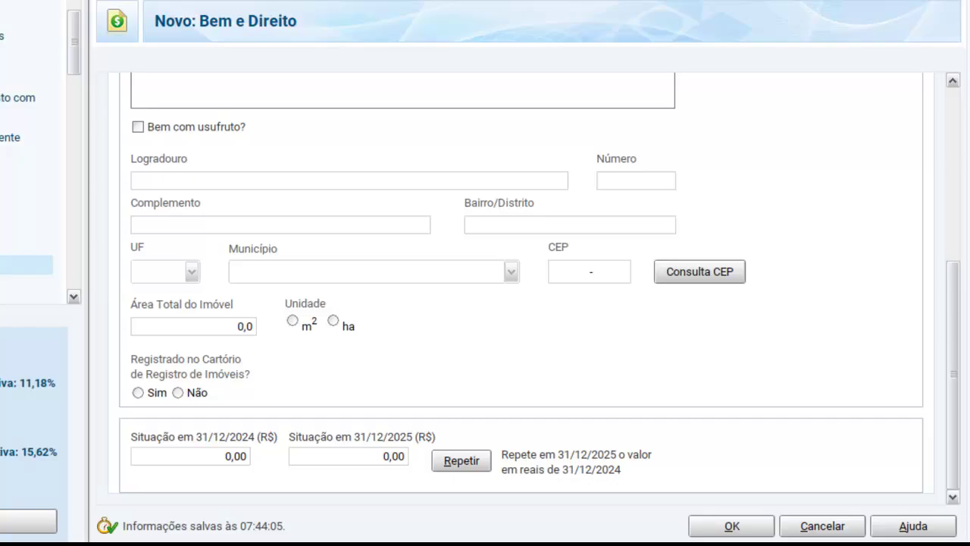
# Step: Mark the house as registered at the Cartório de Registro de Imóveis
pyautogui.click(138, 393)
pyautogui.press('Tab')
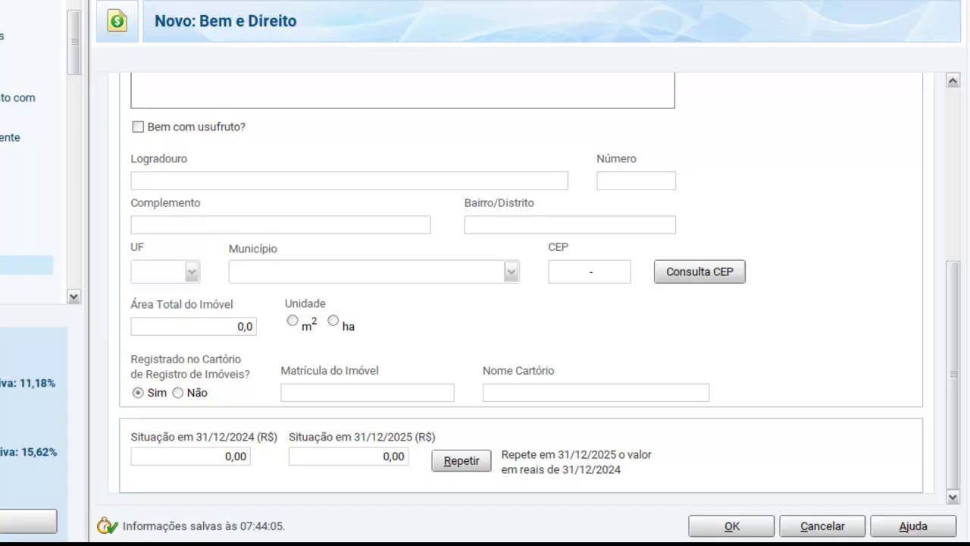
pyautogui.click(178, 392)
pyautogui.click(138, 393)
# Step: Examine the house's Situação em 31/12/2024 and 31/12/2025 value fields and its description field
pyautogui.click(191, 456)
pyautogui.press('Tab')
pyautogui.click(236, 457)
pyautogui.click(393, 456)
pyautogui.click(236, 456)
pyautogui.click(393, 455)
pyautogui.scroll(5, 522, 288)
pyautogui.moveTo(954, 365)
pyautogui.mouseDown()
pyautogui.moveTo(954, 221)
pyautogui.moveTo(954, 373)
pyautogui.mouseUp()
pyautogui.click(402, 353)
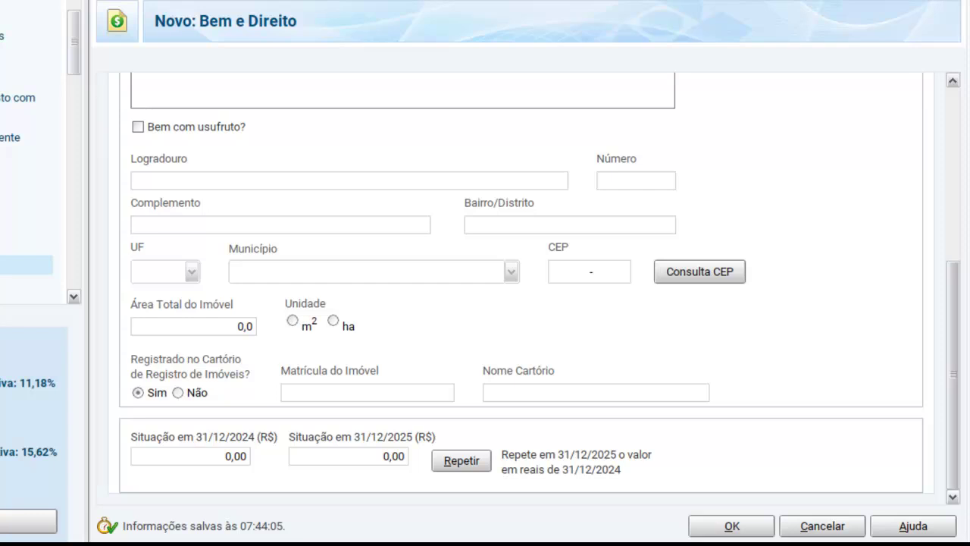
# Step: Change the property's code to 19 - Garagem Avulsa
pyautogui.moveTo(954, 374); pyautogui.dragTo(954, 201)
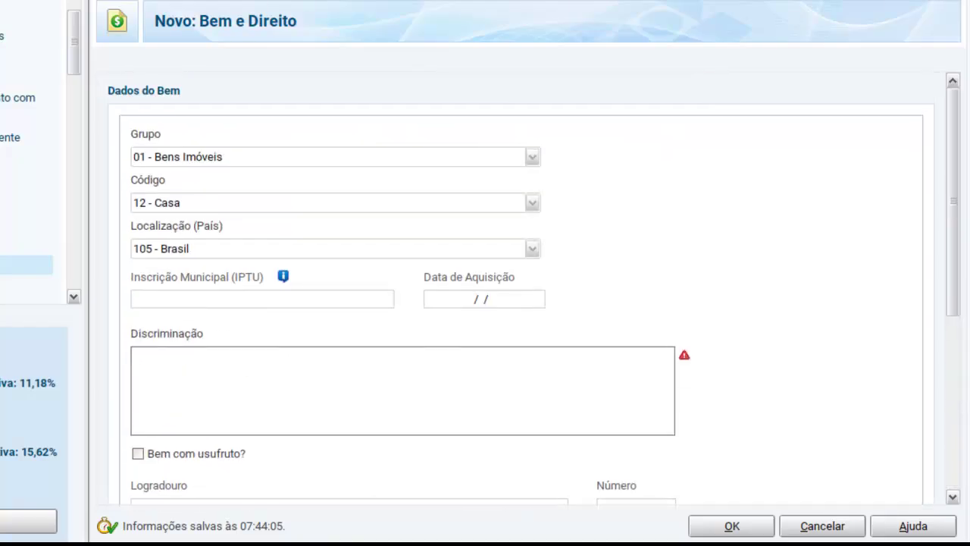
pyautogui.click(533, 204)
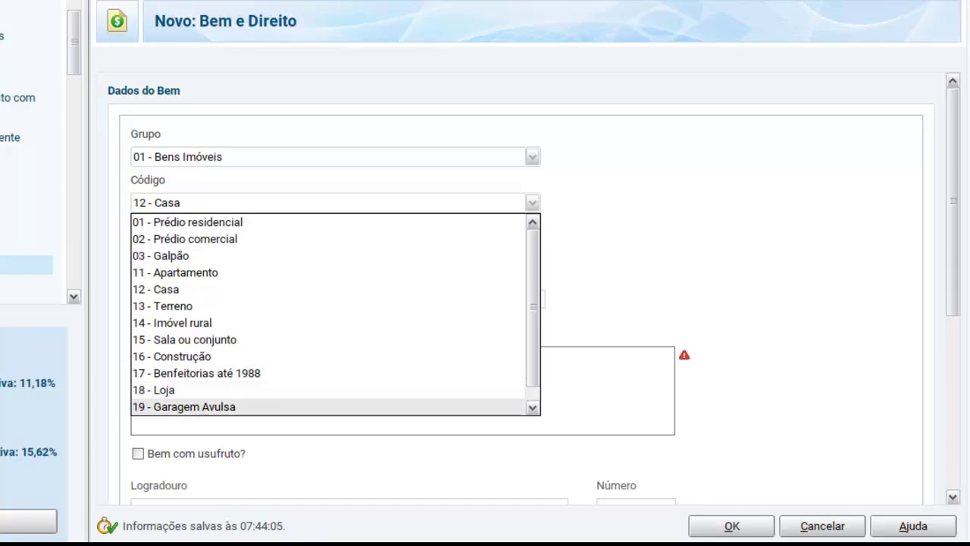
pyautogui.press('Return')
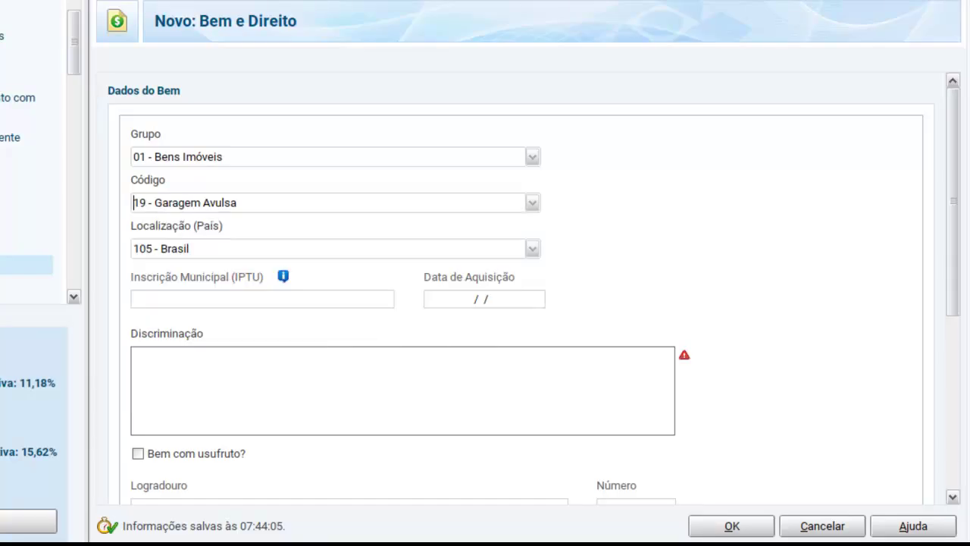
# Step: Examine the Garagem Avulsa form, from its identification fields to its 31/12/2024 and 31/12/2025 values
pyautogui.scroll(-5, 523, 288)
pyautogui.scroll(5, 523, 288)
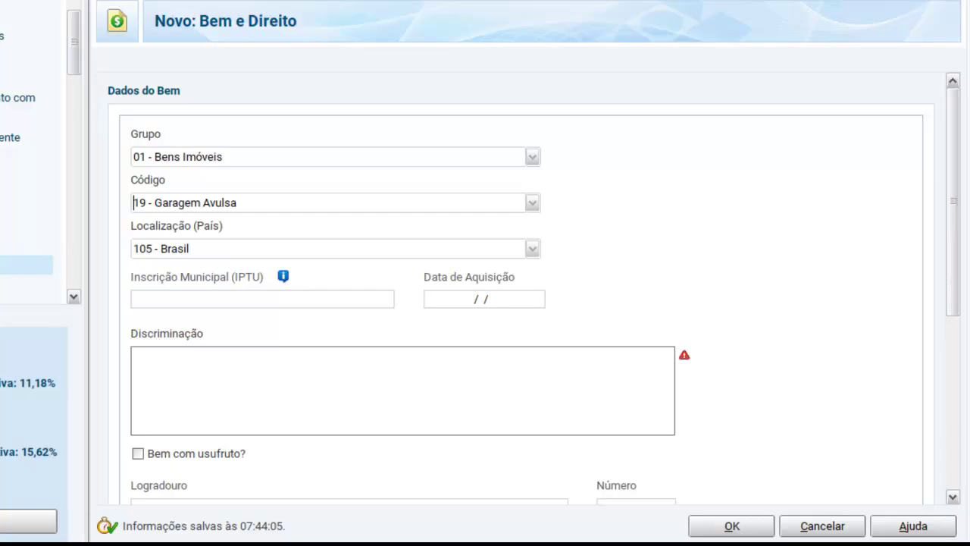
pyautogui.scroll(-5, 523, 288)
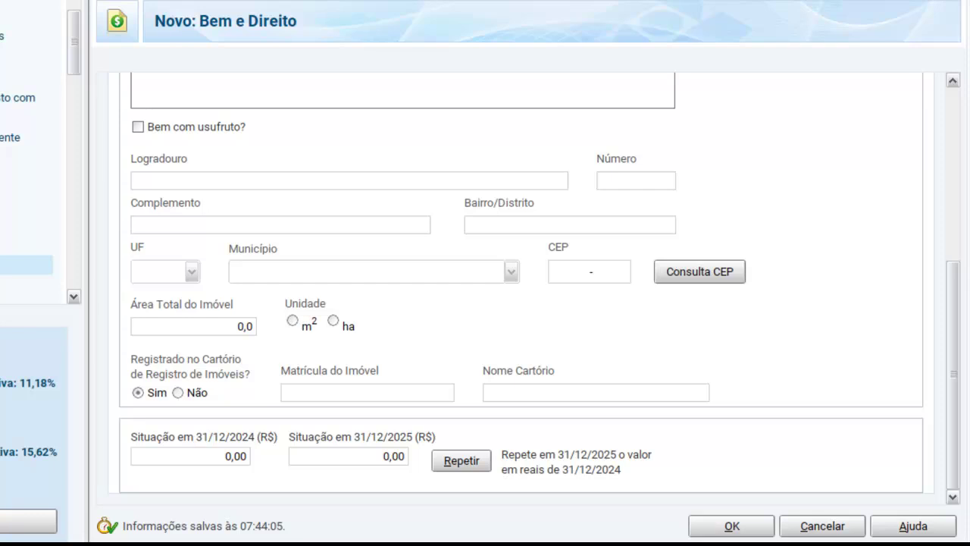
pyautogui.click(349, 456)
pyautogui.click(191, 456)
pyautogui.click(349, 456)
pyautogui.moveTo(953, 374); pyautogui.dragTo(954, 199)
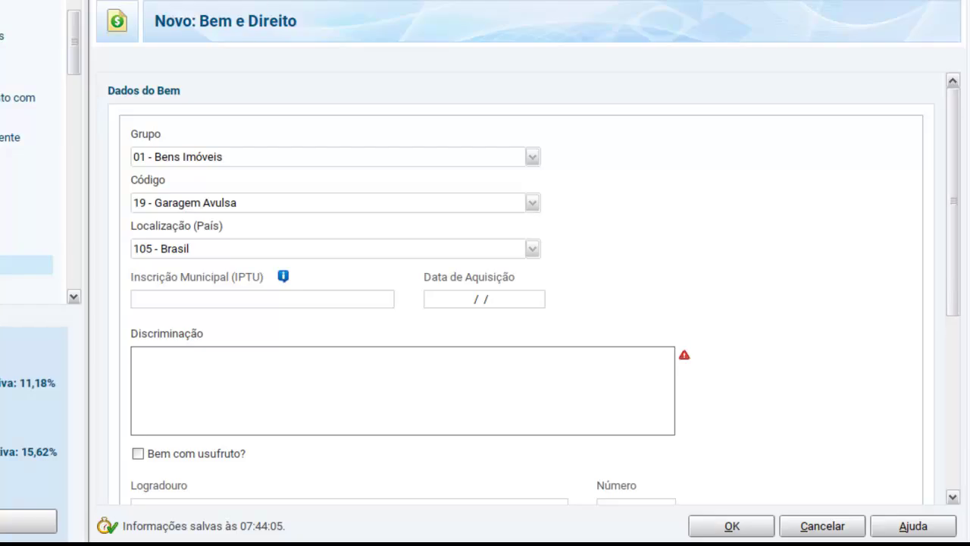
pyautogui.moveTo(954, 201); pyautogui.dragTo(953, 374)
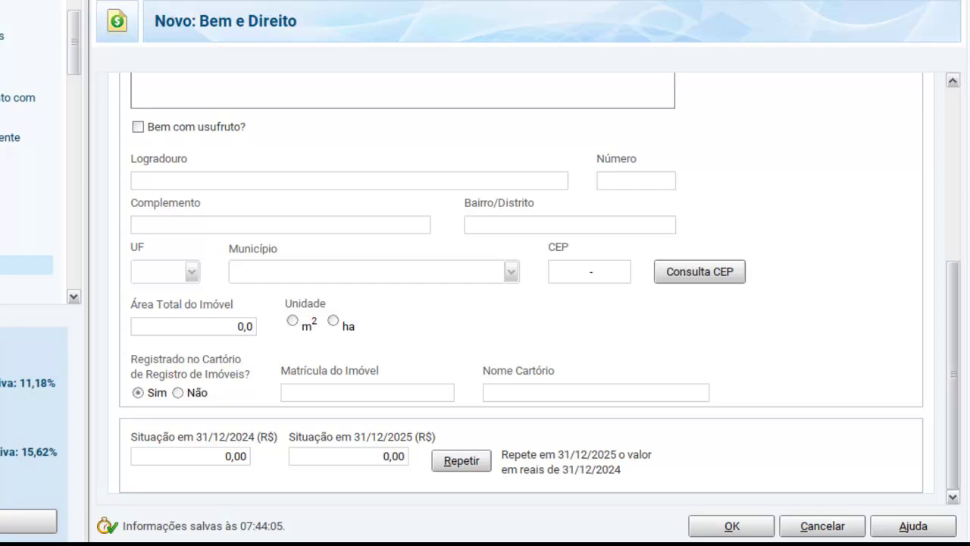
pyautogui.scroll(9, 521, 288)
# Step: Expand the Ganhos de Capital section to view its items, and collapse it again
pyautogui.scroll(-5, 114, 247)
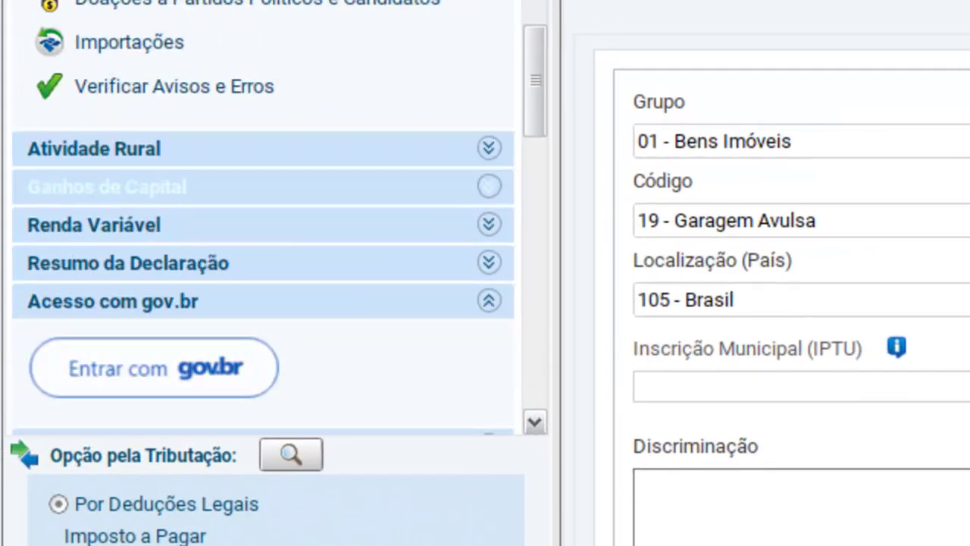
pyautogui.click(106, 186)
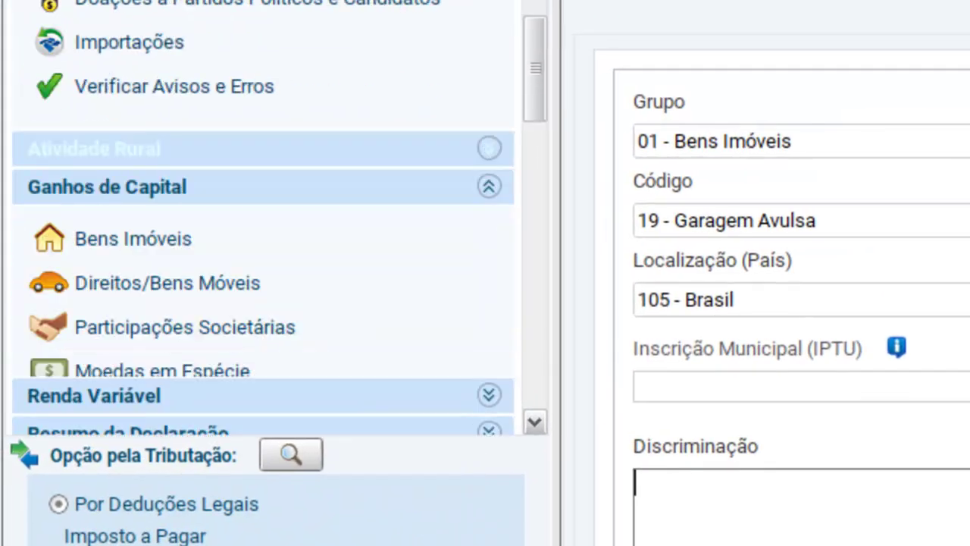
pyautogui.scroll(-2, 167, 191)
pyautogui.scroll(1, 166, 192)
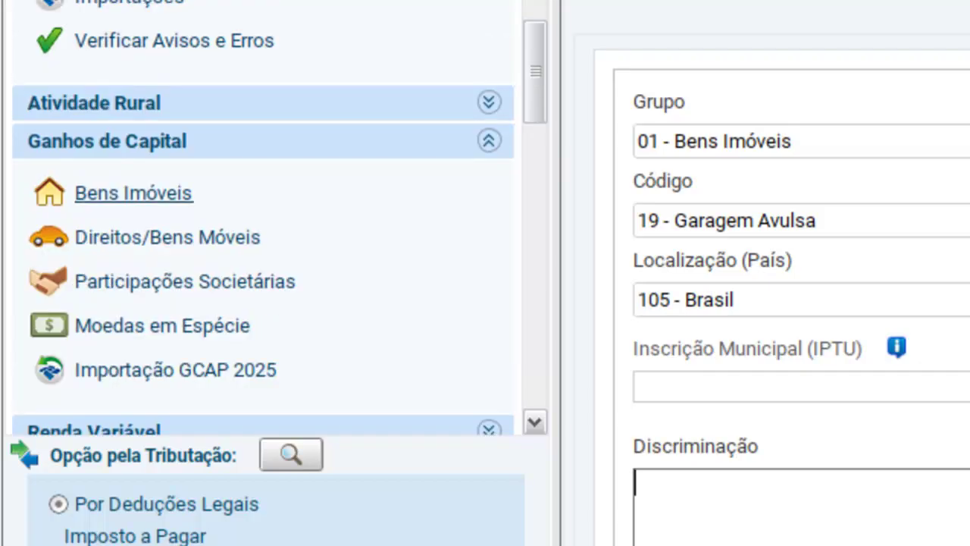
pyautogui.click(114, 141)
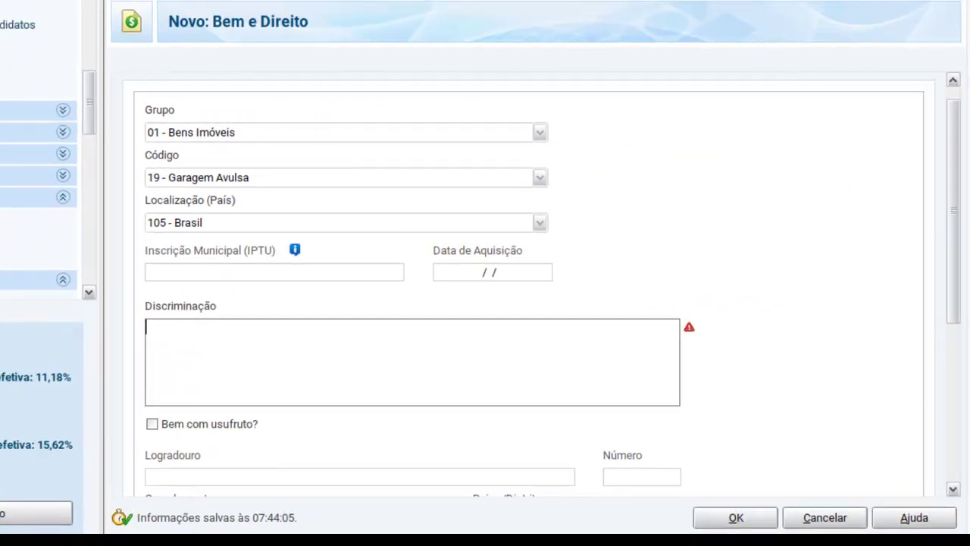
pyautogui.scroll(-5, 910, 350)
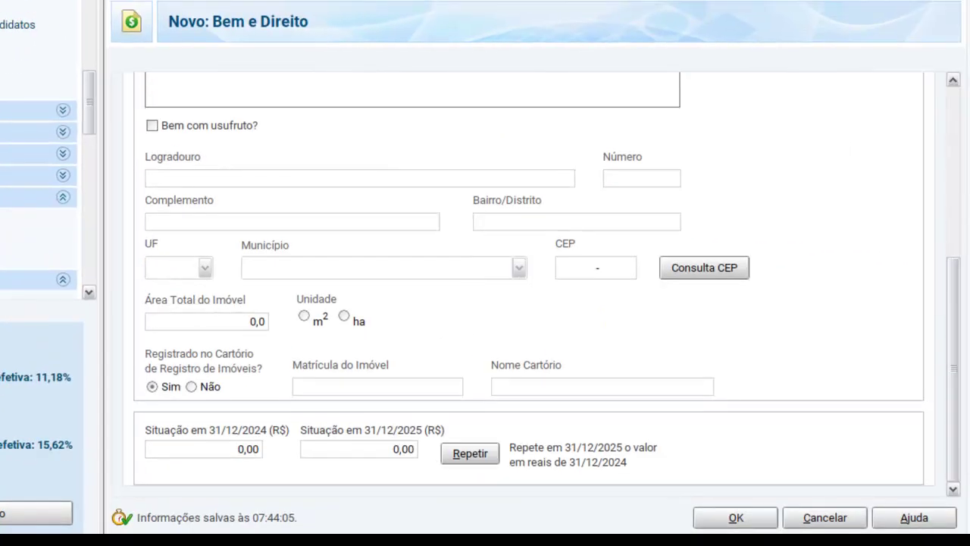
pyautogui.scroll(5, 530, 304)
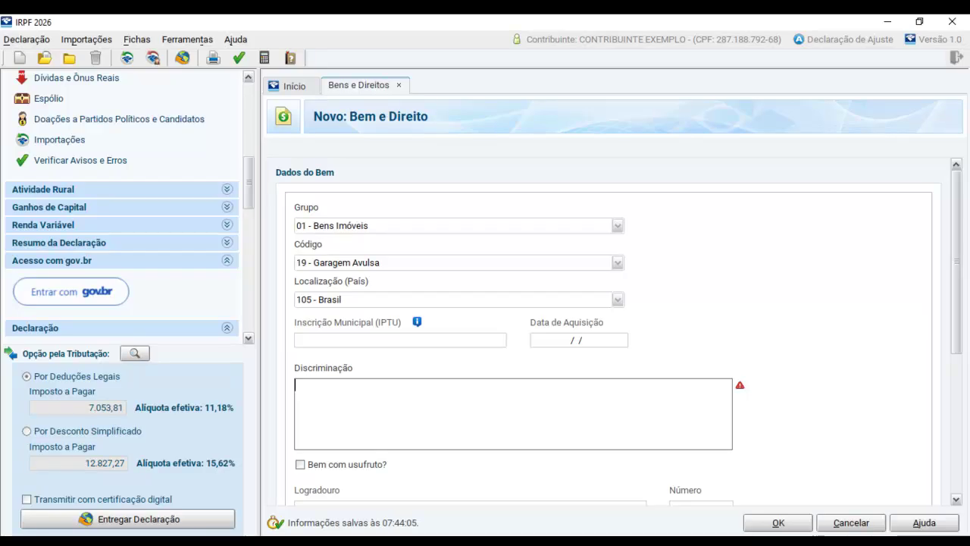
pyautogui.scroll(-5, 607, 326)
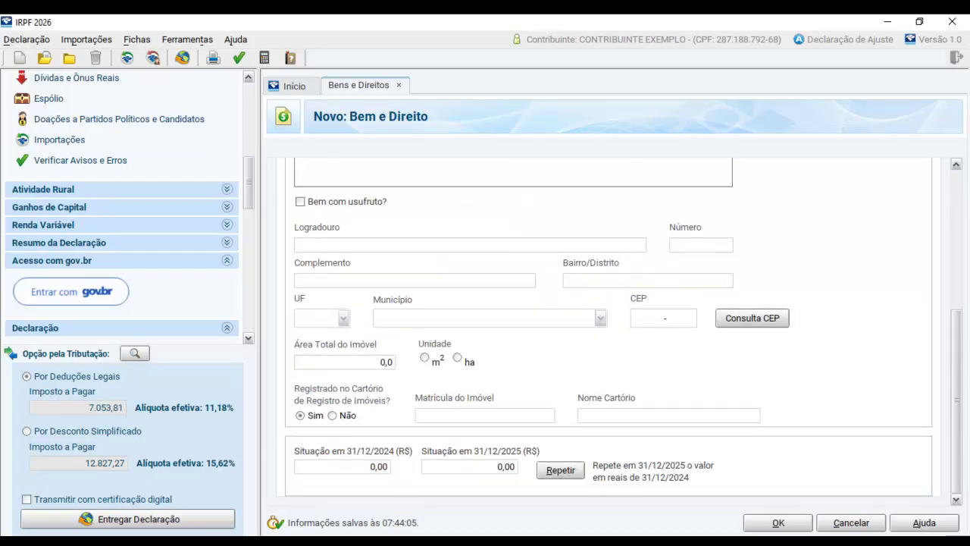
pyautogui.scroll(5, 606, 326)
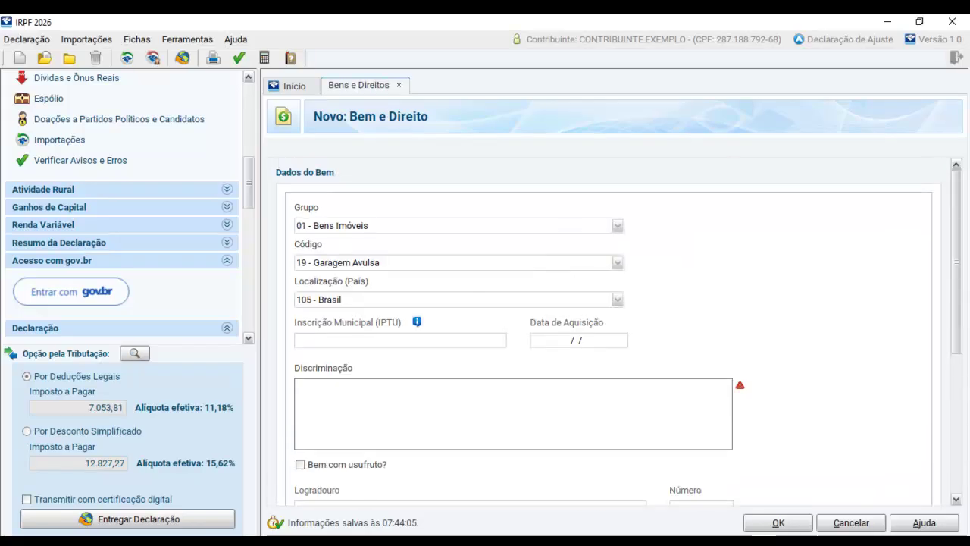
pyautogui.scroll(-5, 606, 326)
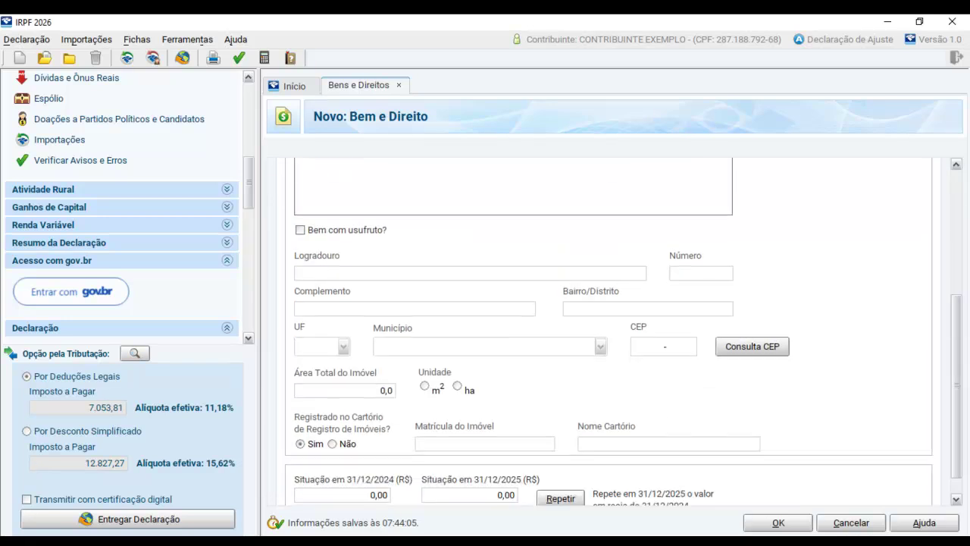
# Step: Change the asset to group 02 - Bens Móveis with code 01 - Veículo automotor terrestre, and place the cursor in its description
pyautogui.scroll(5, 607, 326)
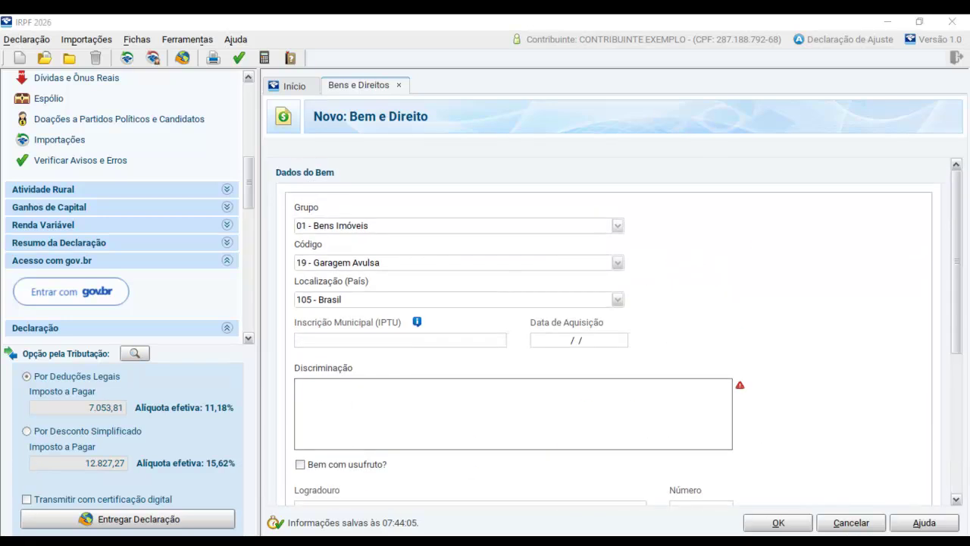
pyautogui.click(618, 226)
pyautogui.click(343, 255)
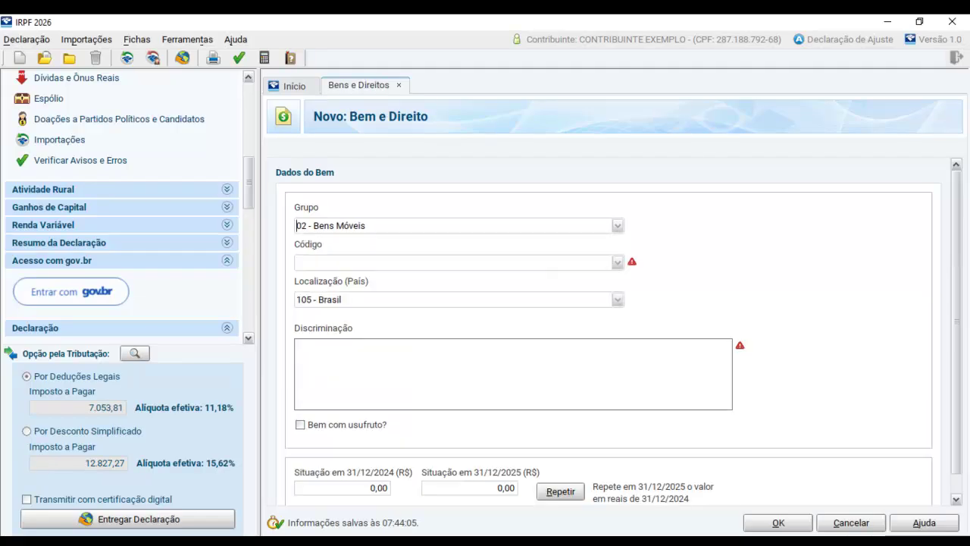
pyautogui.click(618, 262)
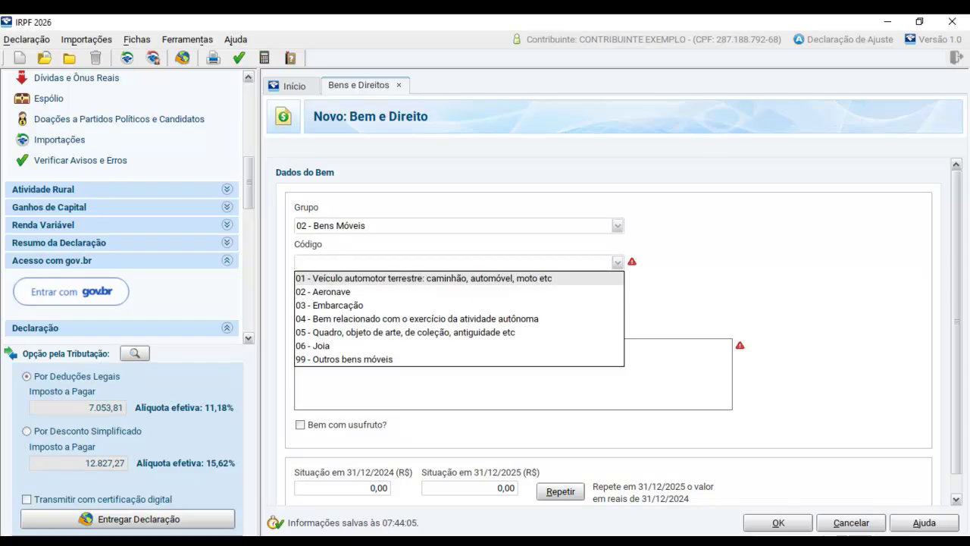
pyautogui.click(424, 278)
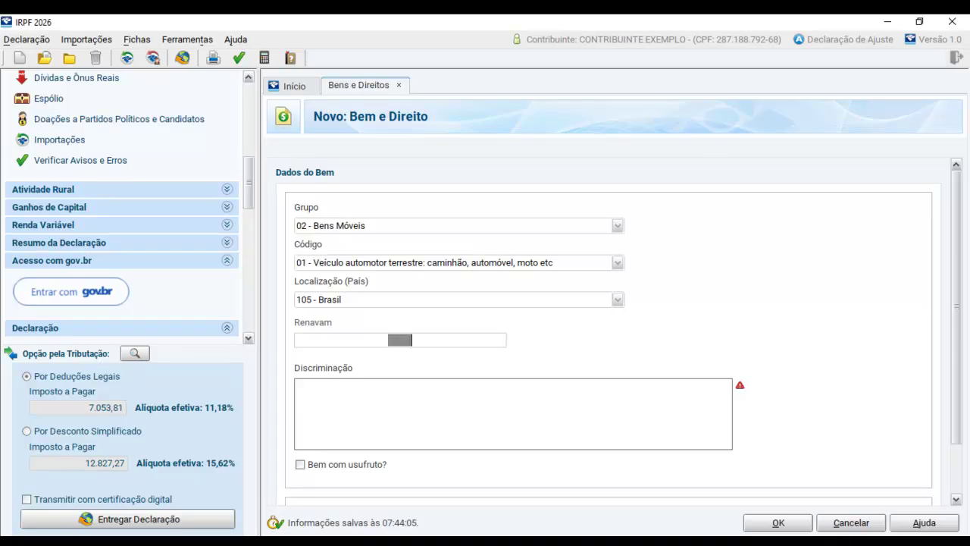
pyautogui.scroll(-3, 619, 332)
pyautogui.click(304, 326)
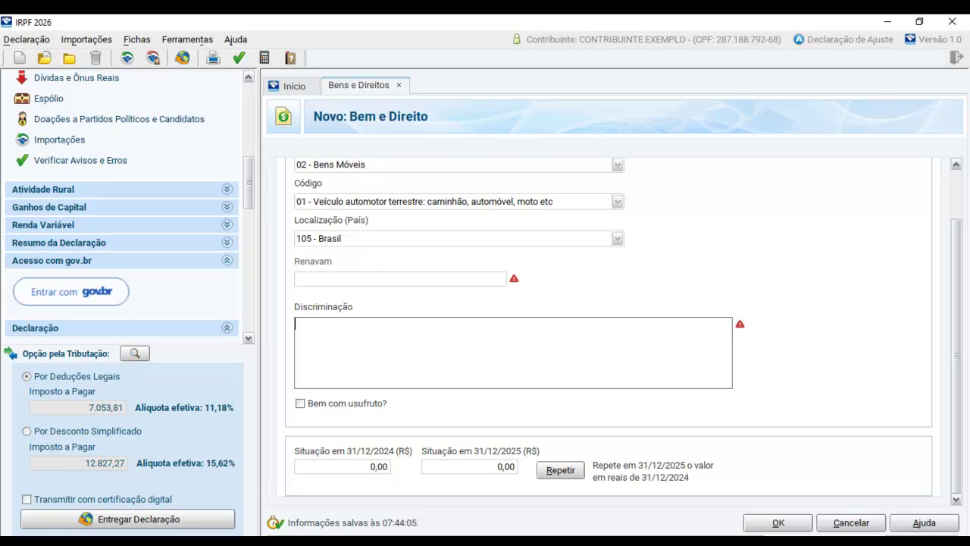
# Step: Review the vehicle's Renavam, description and 31/12/2024 and 31/12/2025 value fields
pyautogui.scroll(1, 619, 332)
pyautogui.scroll(-1, 619, 332)
pyautogui.click(357, 466)
pyautogui.click(500, 467)
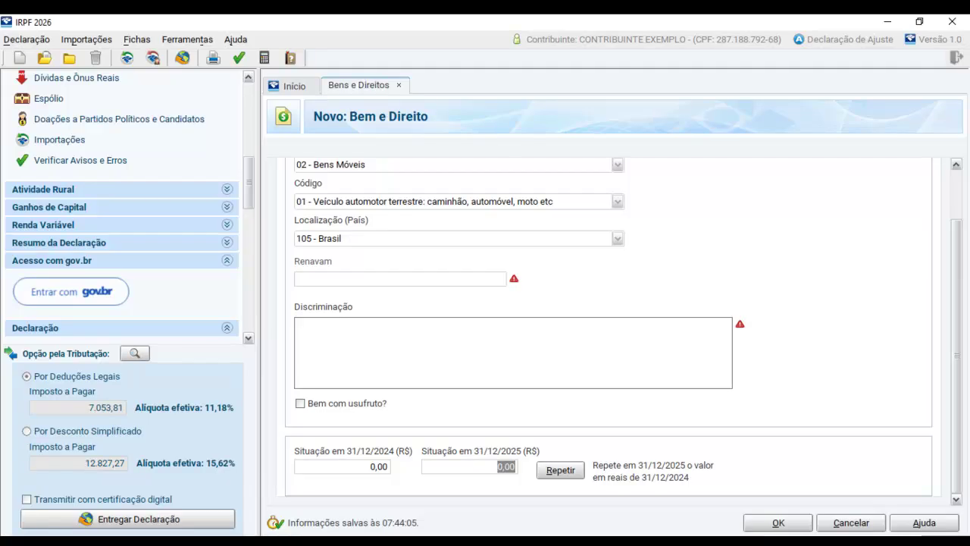
pyautogui.moveTo(957, 356); pyautogui.dragTo(957, 328)
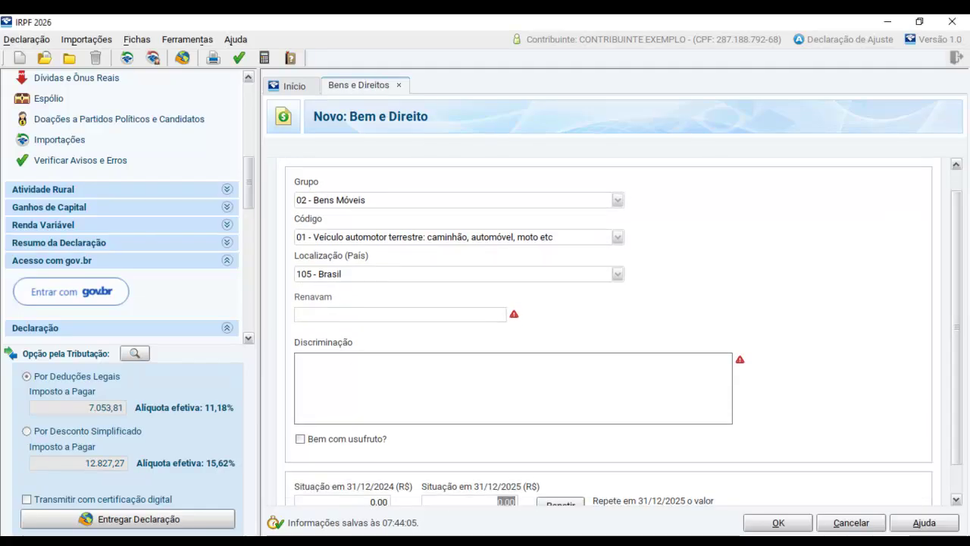
pyautogui.scroll(1, 620, 332)
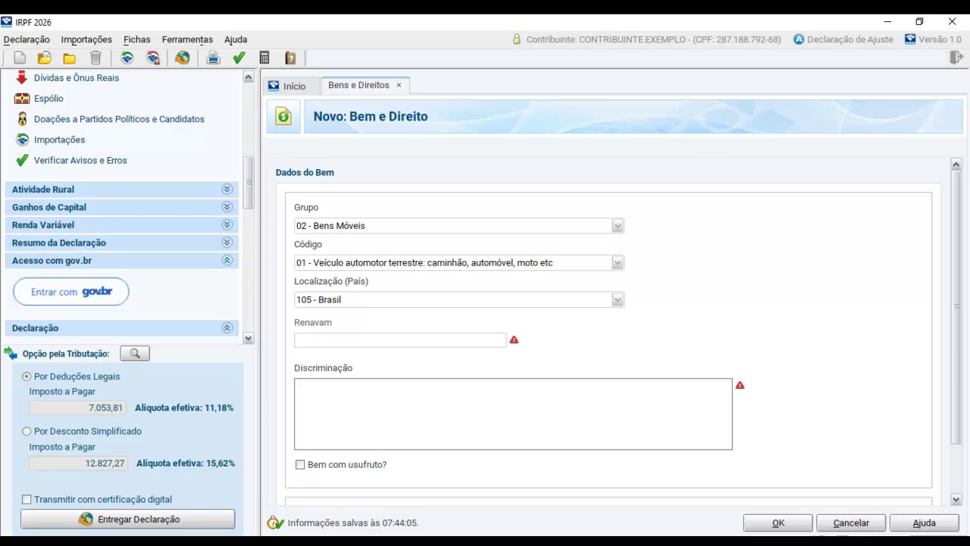
# Step: Change the asset to group 03 - Participações Societárias with code 01 - Ações, belonging to the Titular
pyautogui.click(618, 225)
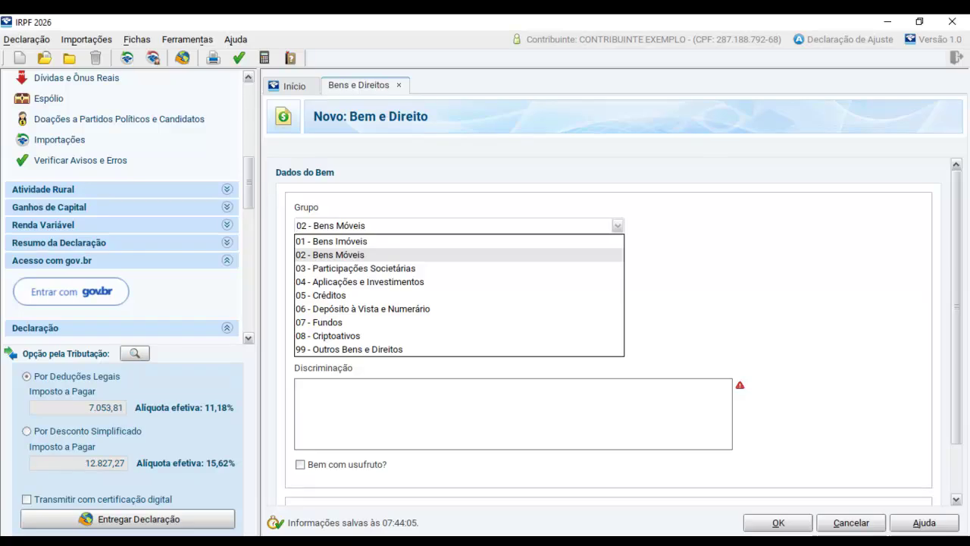
pyautogui.press('Down')
pyautogui.press('Return')
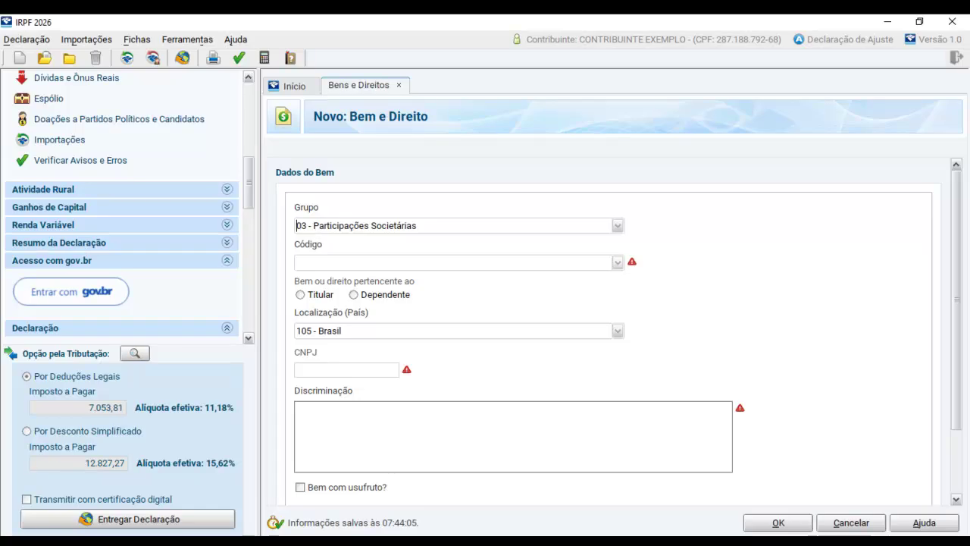
pyautogui.press('Tab')
pyautogui.press('Down')
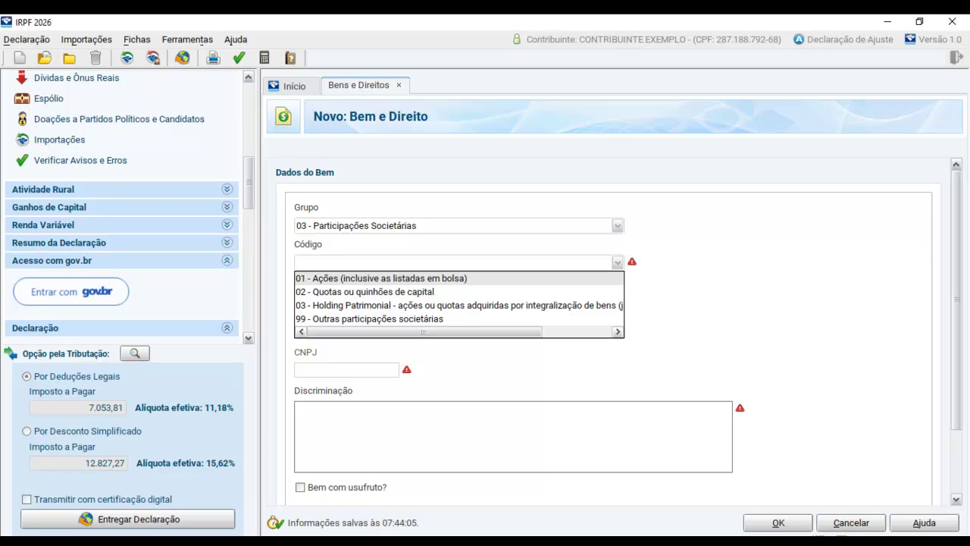
pyautogui.press('Return')
pyautogui.click(301, 295)
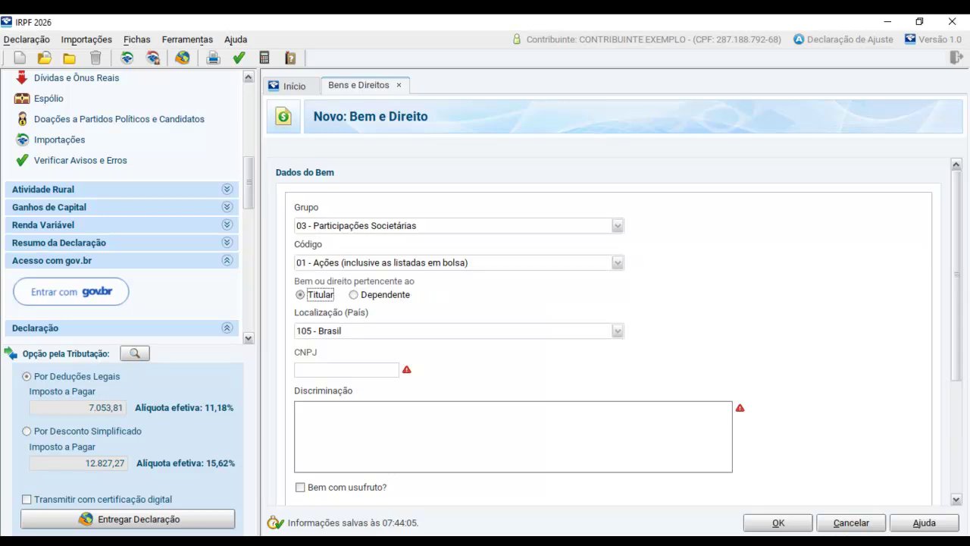
# Step: Mark the shares as Negociados em Bolsa, and go through the CNPJ, description, trading code and year-end value fields
pyautogui.click(346, 370)
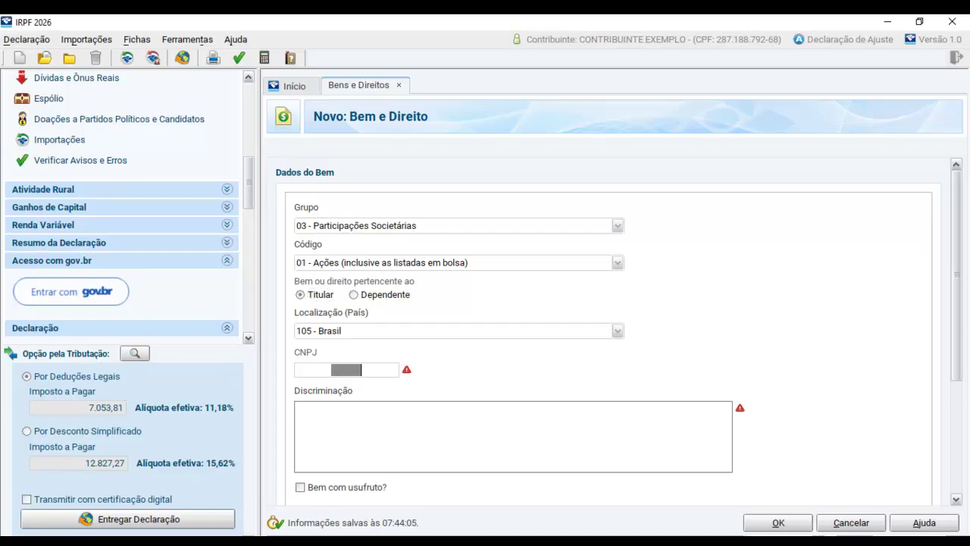
pyautogui.scroll(-5, 607, 333)
pyautogui.click(513, 262)
pyautogui.click(301, 360)
pyautogui.click(515, 359)
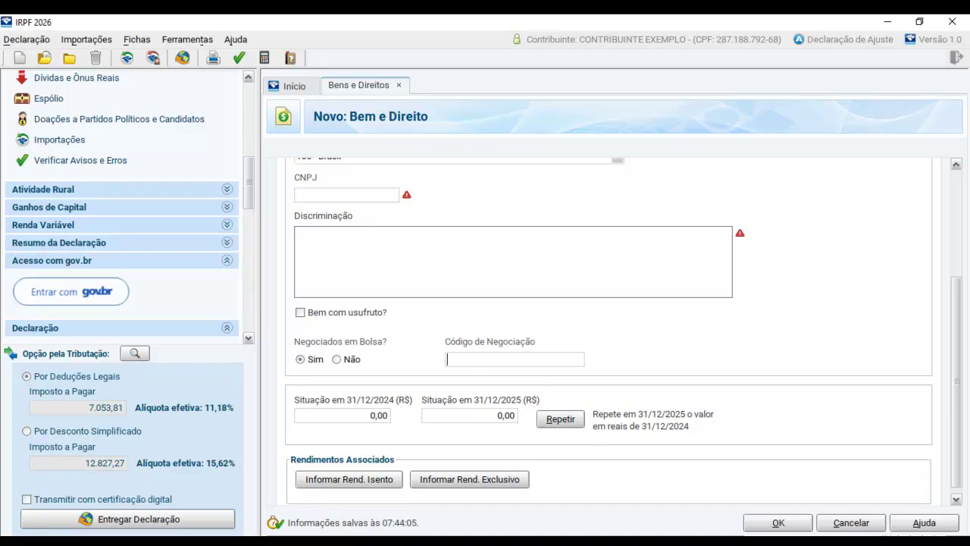
pyautogui.click(343, 415)
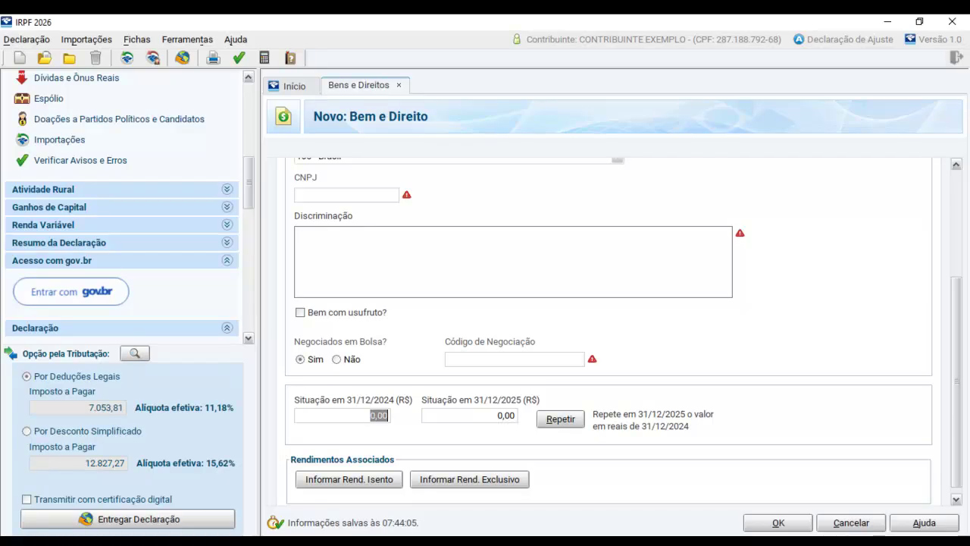
pyautogui.press('Tab')
pyautogui.click(342, 415)
pyautogui.moveTo(957, 381)
pyautogui.mouseDown()
pyautogui.moveTo(957, 274)
pyautogui.moveTo(957, 387)
pyautogui.mouseUp()
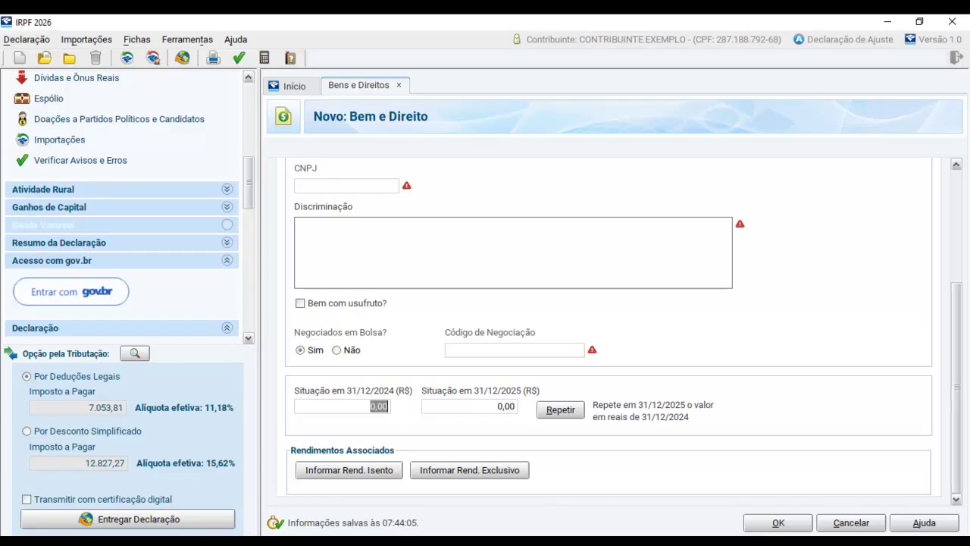
# Step: Expand the Renda Variável section to view its items, and review the shares form with its 31/12/2025 value
pyautogui.click(43, 224)
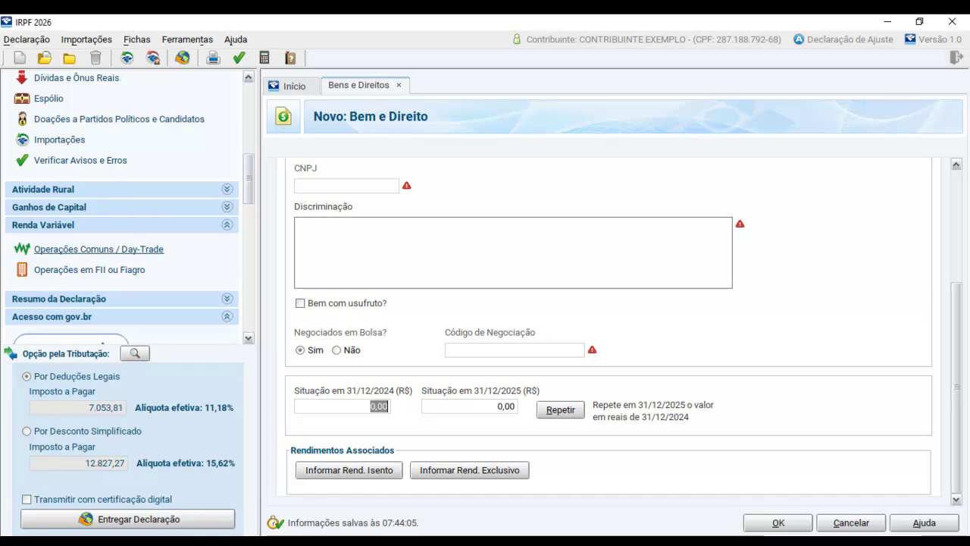
pyautogui.click(470, 407)
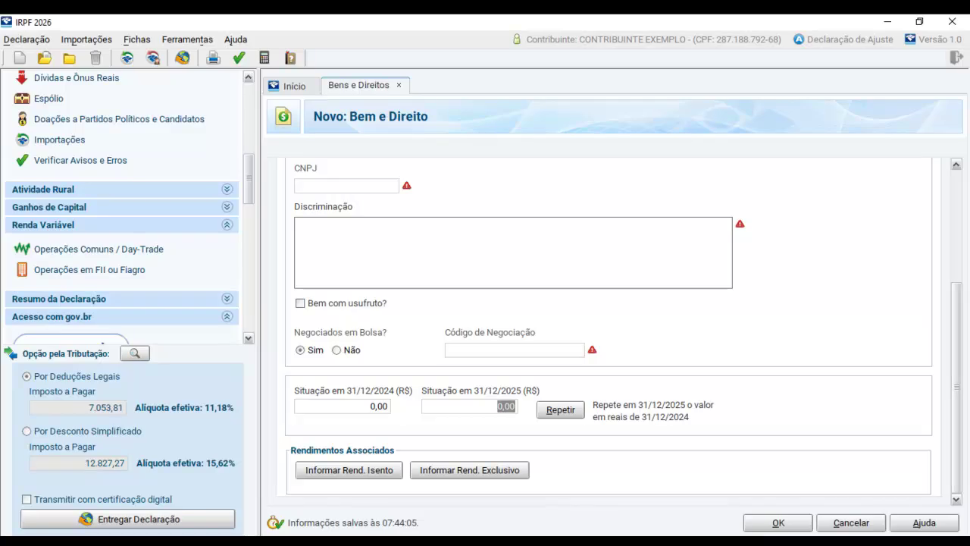
pyautogui.scroll(5, 606, 303)
pyautogui.scroll(-5, 606, 303)
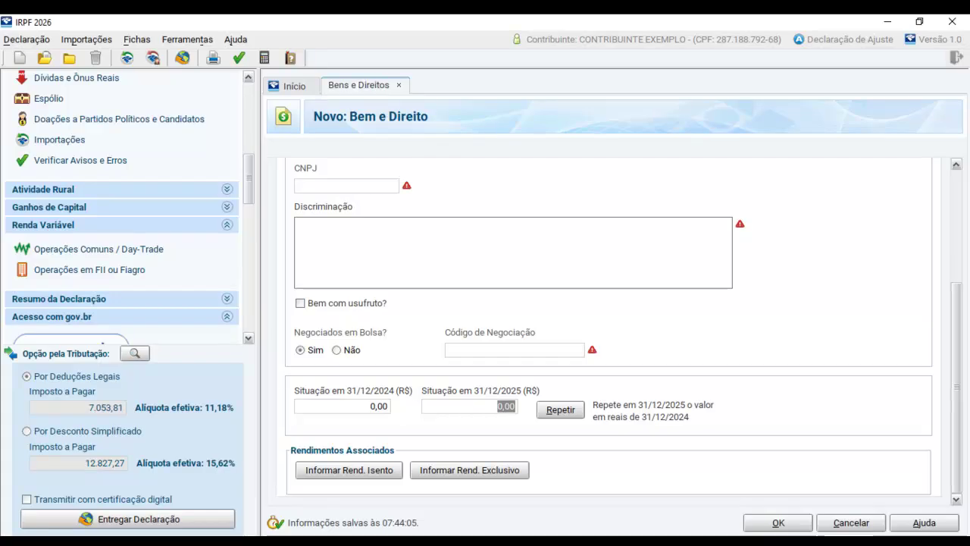
pyautogui.scroll(5, 607, 334)
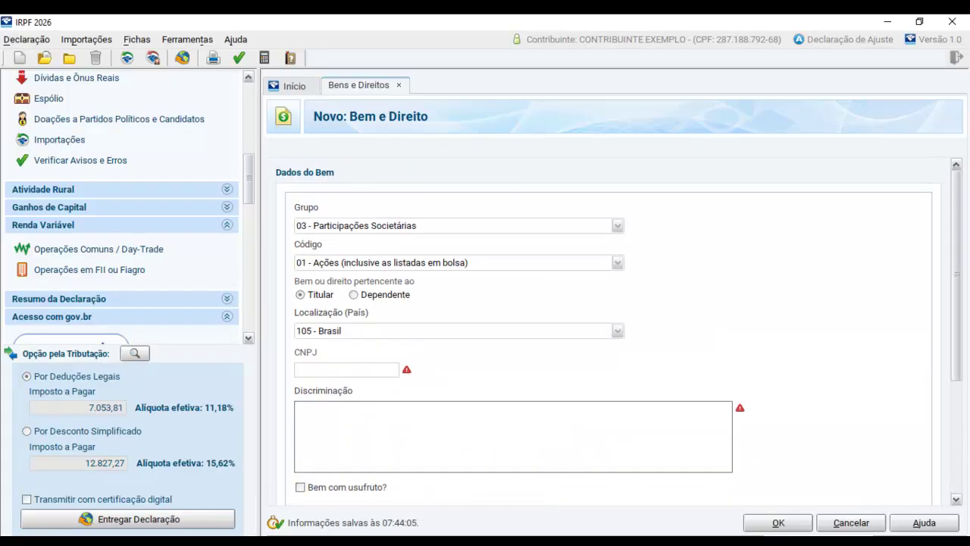
# Step: Change the code to 02 - Quotas ou quinhões de capital and view the rest of its form
pyautogui.click(618, 263)
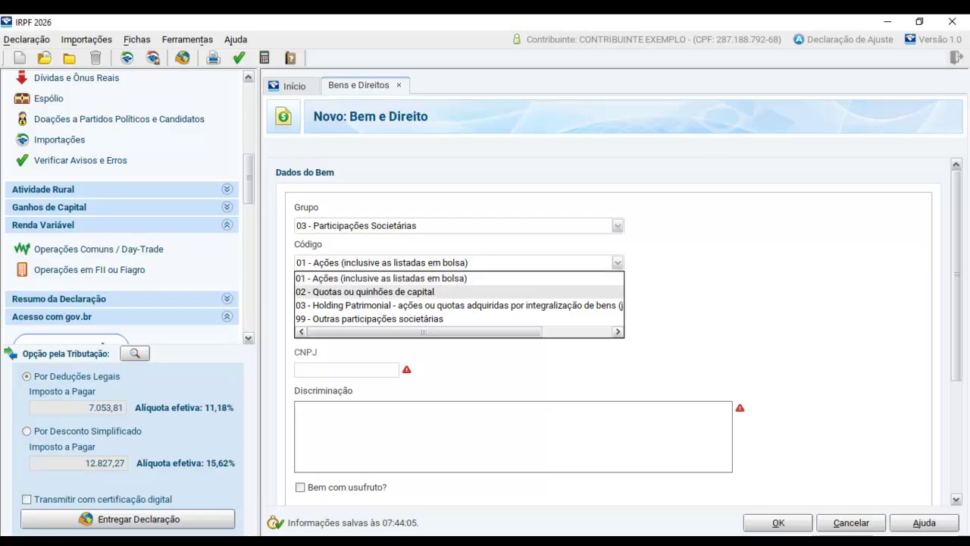
pyautogui.click(394, 292)
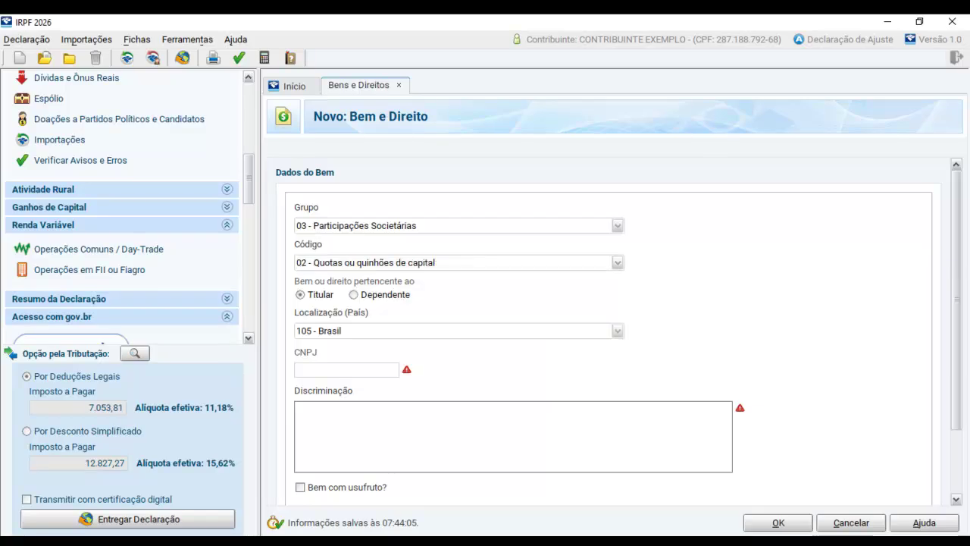
pyautogui.scroll(-3, 606, 334)
pyautogui.click(300, 325)
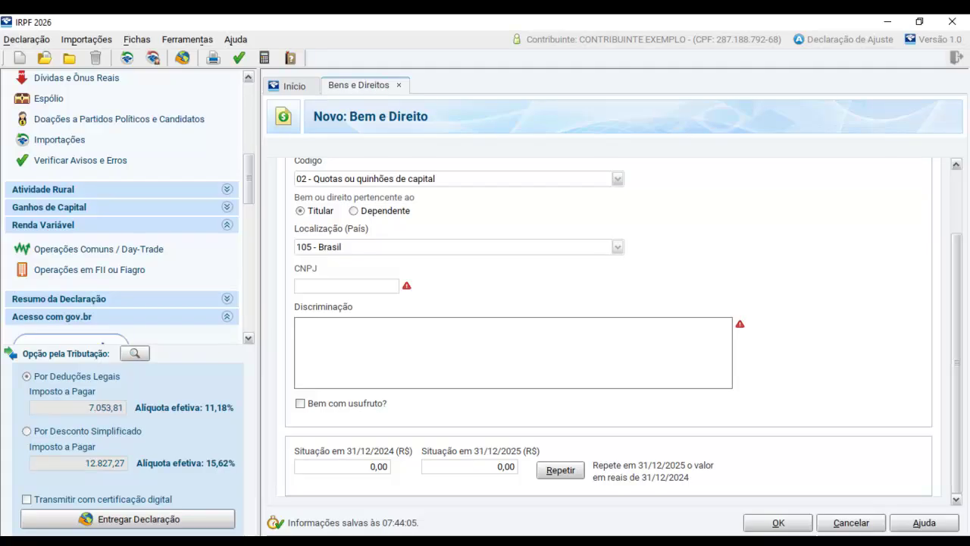
# Step: Change the code to 03 - Holding Patrimonial, checking the full wording of the available codes
pyautogui.click(618, 179)
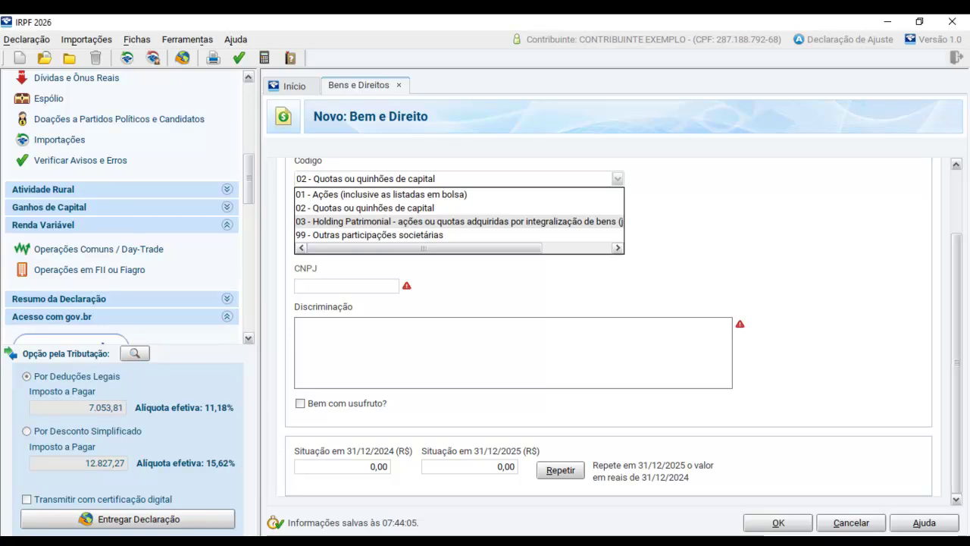
pyautogui.click(458, 221)
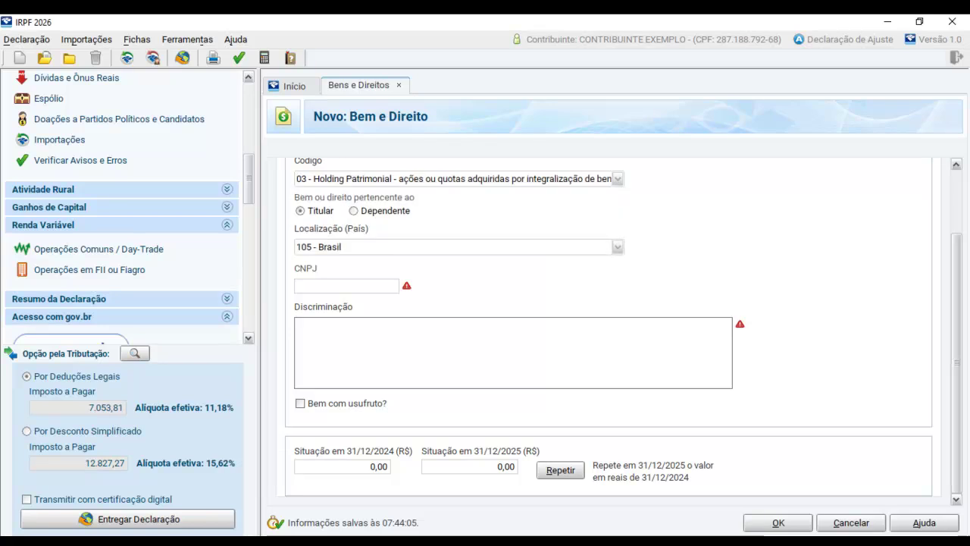
pyautogui.click(584, 179)
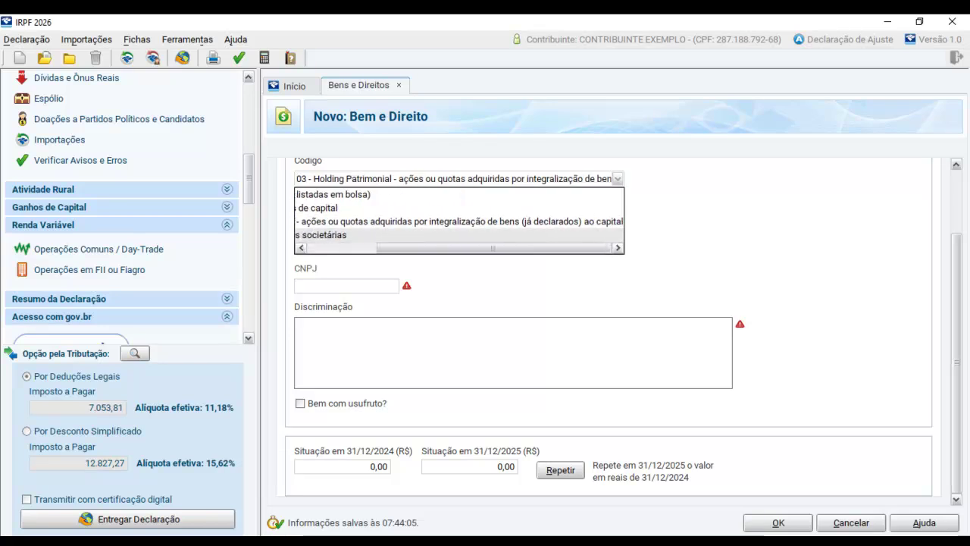
pyautogui.moveTo(493, 247); pyautogui.dragTo(424, 247)
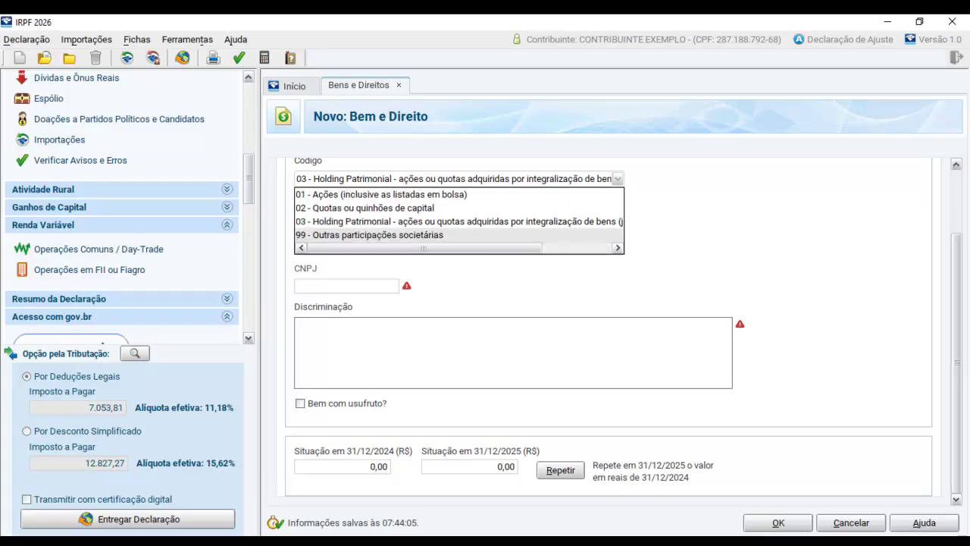
pyautogui.click(459, 221)
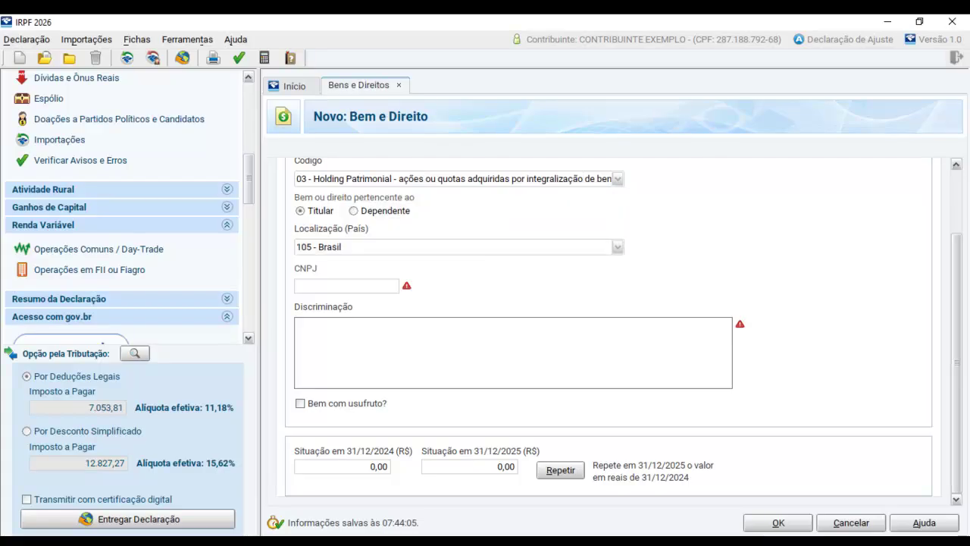
# Step: Change the asset to group 04 - Aplicações e Investimentos with code 03 - Títulos isentos de tributação, and review its form
pyautogui.scroll(3, 609, 326)
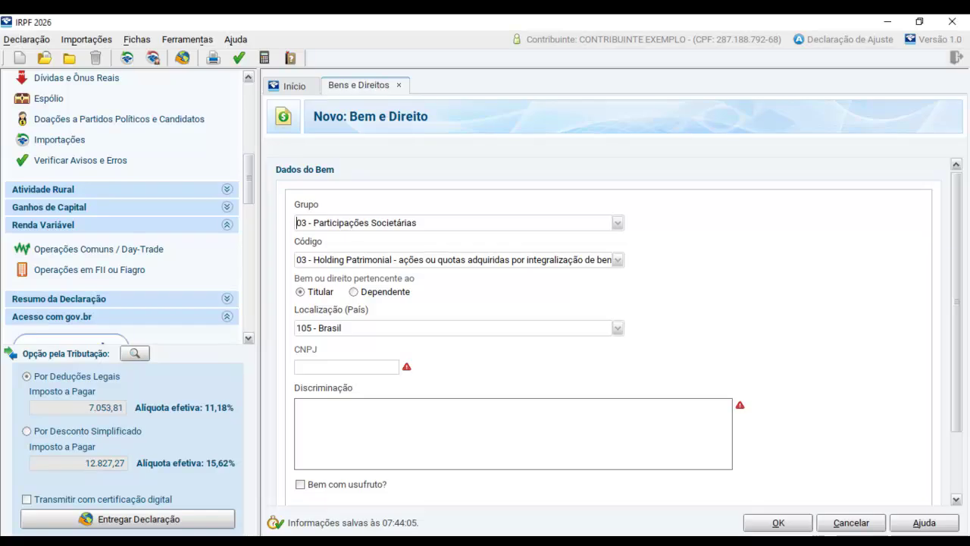
pyautogui.click(618, 223)
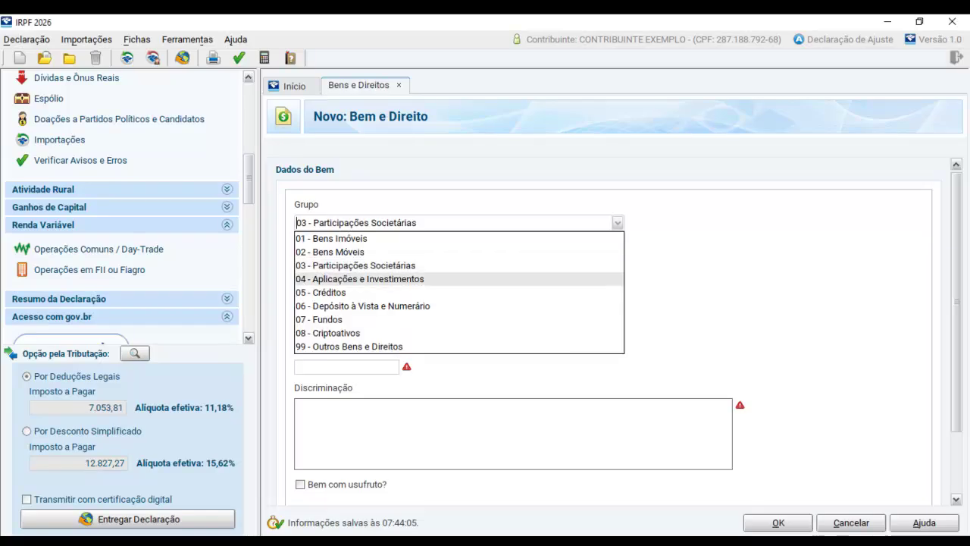
pyautogui.click(360, 279)
pyautogui.click(618, 259)
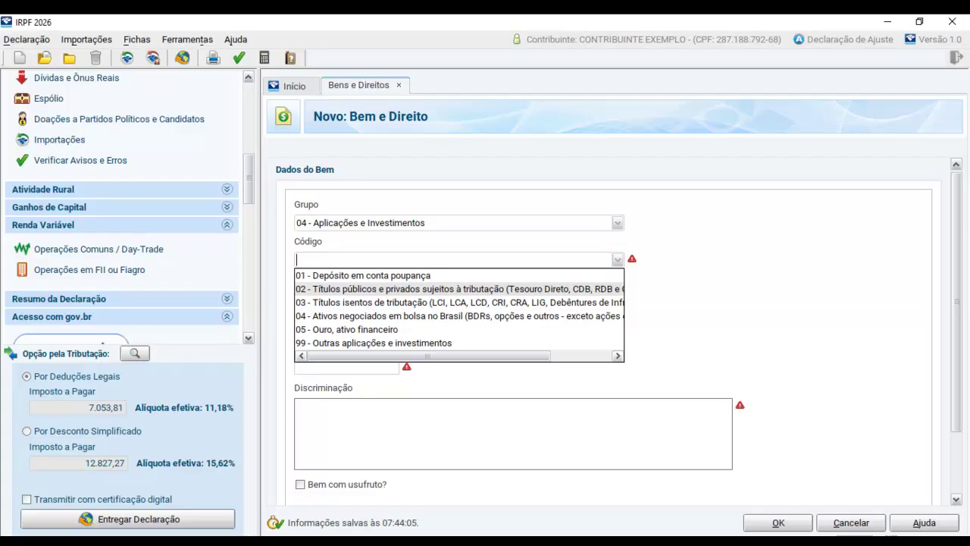
pyautogui.moveTo(424, 355)
pyautogui.mouseDown()
pyautogui.moveTo(487, 356)
pyautogui.moveTo(424, 355)
pyautogui.mouseUp()
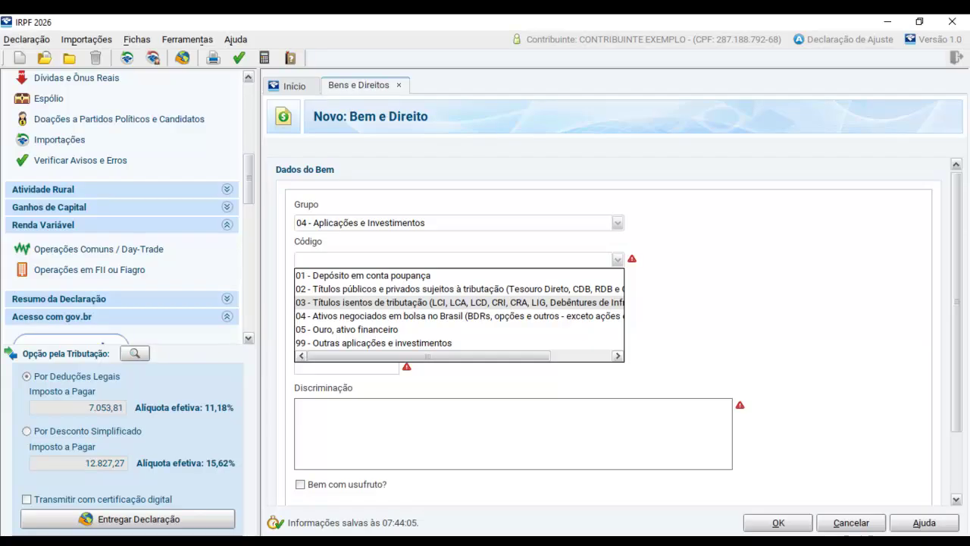
pyautogui.click(460, 302)
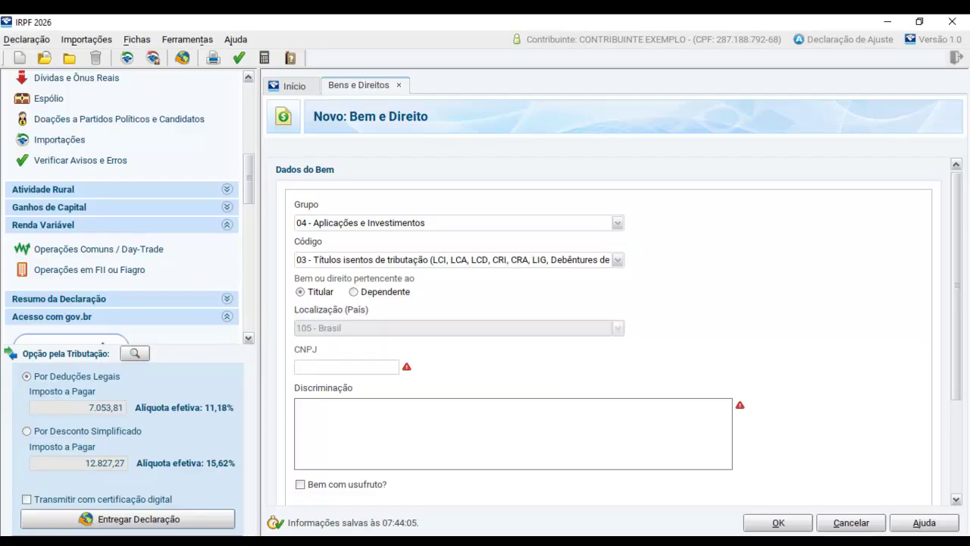
pyautogui.scroll(-5, 606, 326)
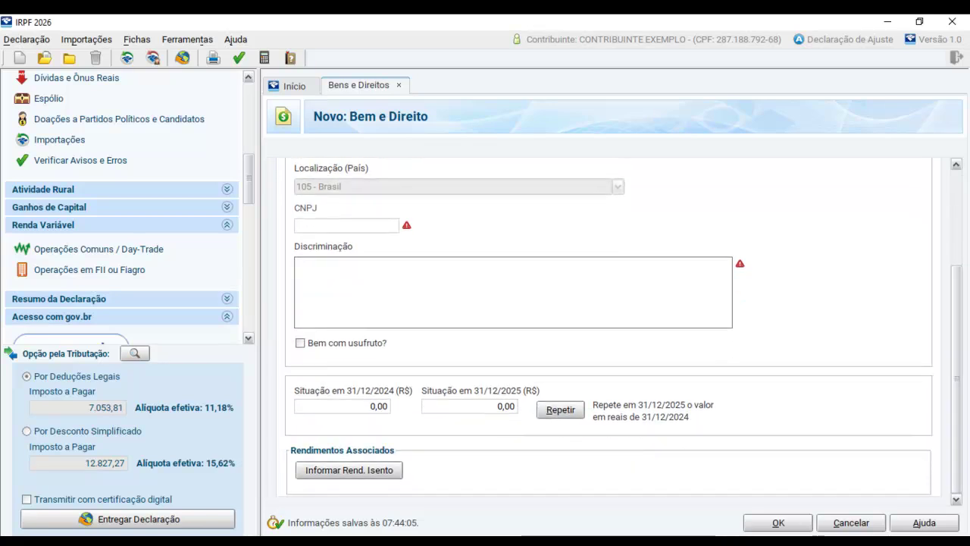
pyautogui.scroll(5, 620, 347)
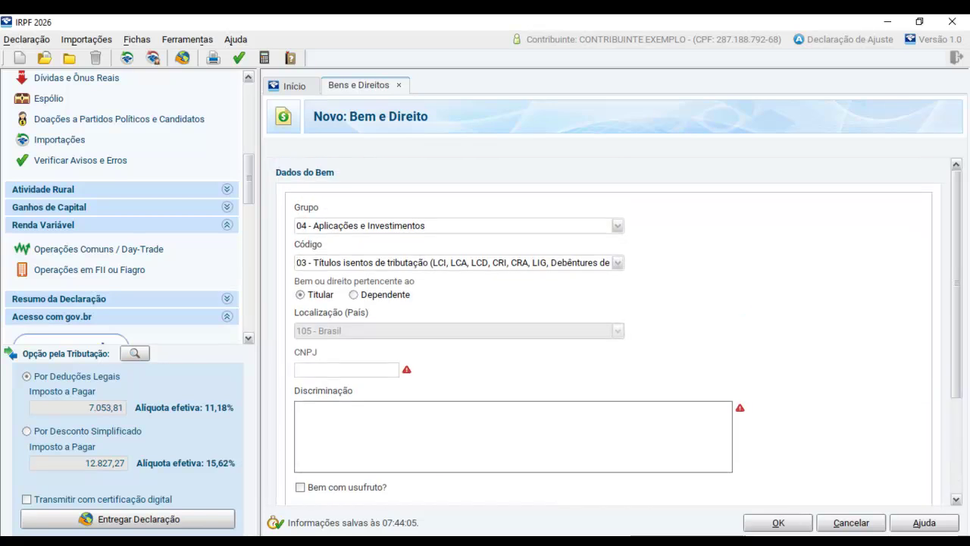
pyautogui.scroll(-4, 606, 326)
pyautogui.scroll(-2, 607, 326)
pyautogui.scroll(5, 606, 326)
# Step: Change the code to 01 - Depósito em conta poupança, and view its bank account, year-end value and associated income fields
pyautogui.click(618, 263)
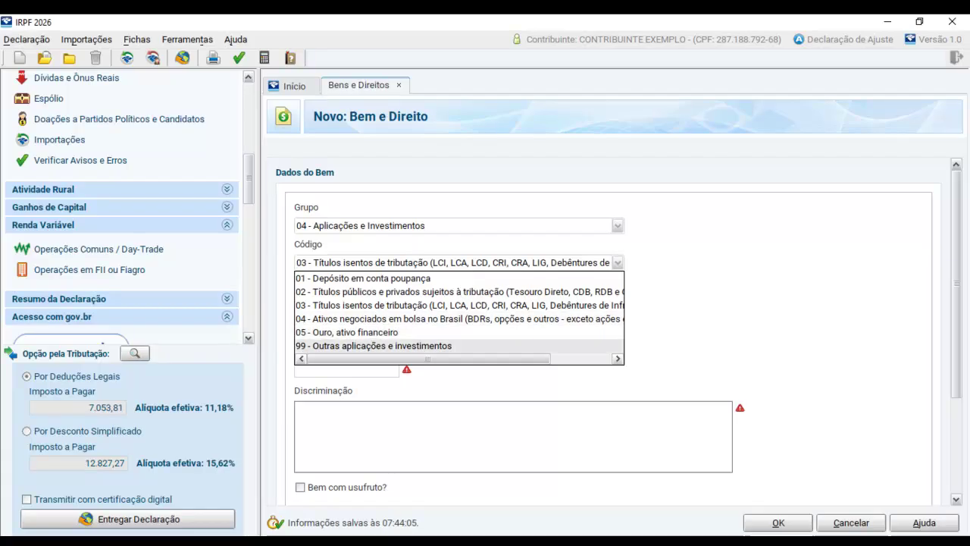
pyautogui.moveTo(428, 358)
pyautogui.mouseDown()
pyautogui.moveTo(487, 358)
pyautogui.moveTo(427, 359)
pyautogui.mouseUp()
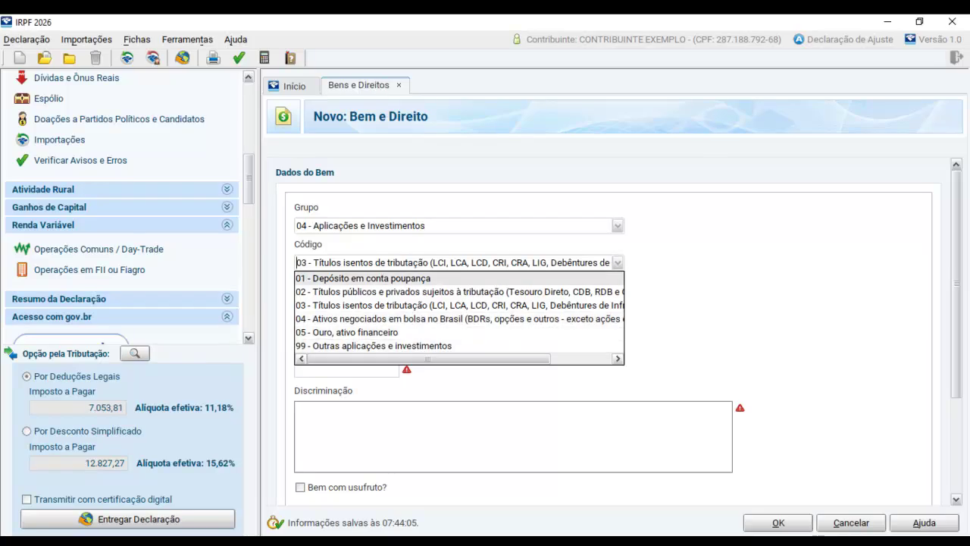
pyautogui.press('Return')
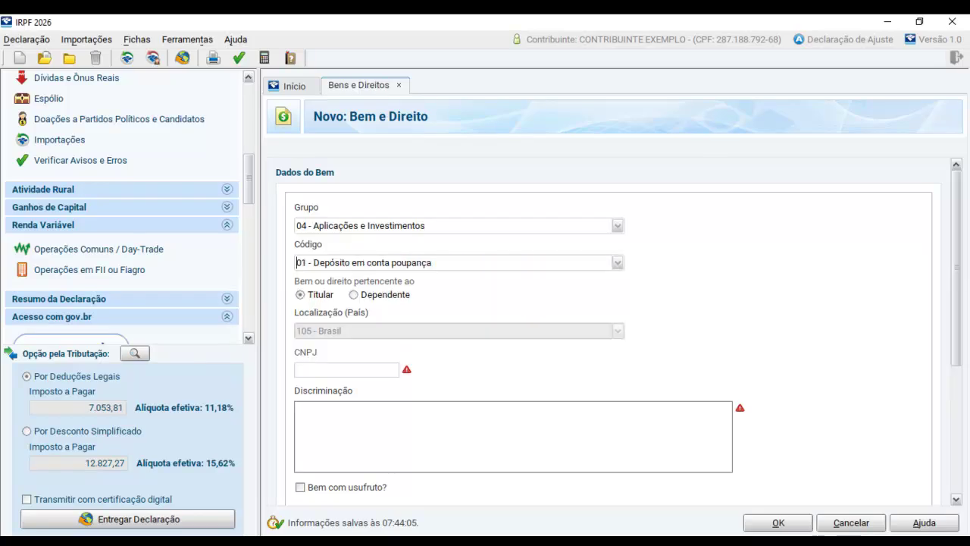
pyautogui.scroll(-5, 607, 326)
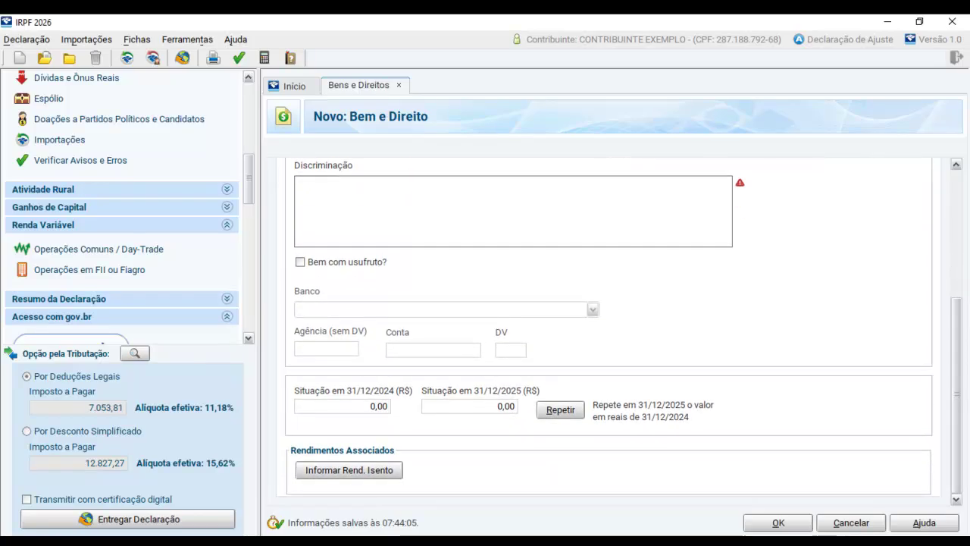
pyautogui.scroll(3, 606, 326)
pyautogui.scroll(-3, 607, 326)
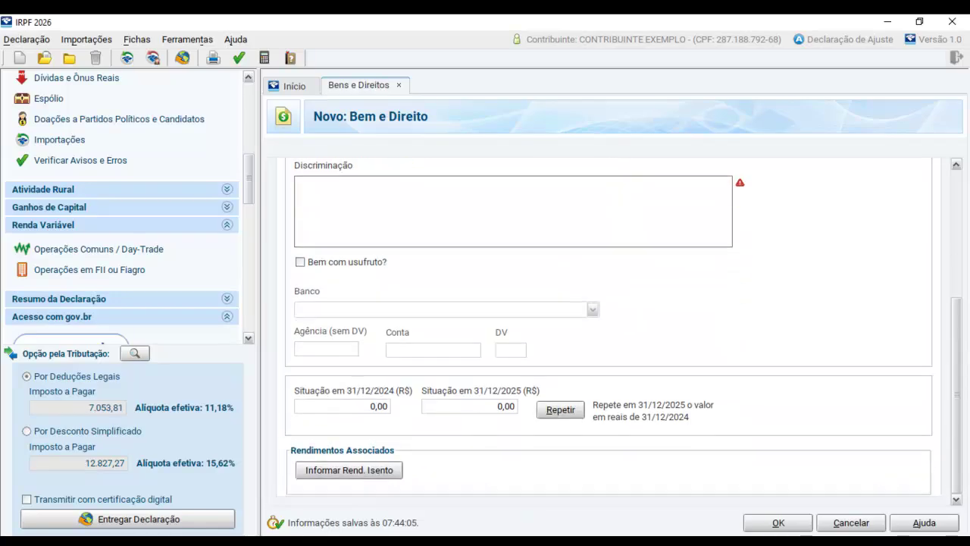
# Step: Examine the savings deposit's value fields for 31/12/2024 and 31/12/2025
pyautogui.press('Tab')
pyautogui.press('Tab')
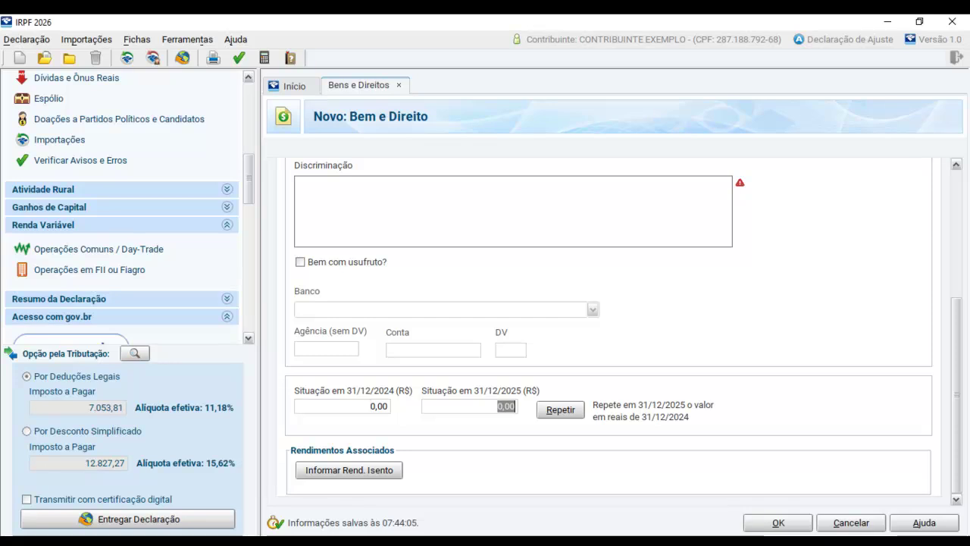
pyautogui.click(370, 407)
pyautogui.doubleClick(379, 406)
pyautogui.doubleClick(507, 406)
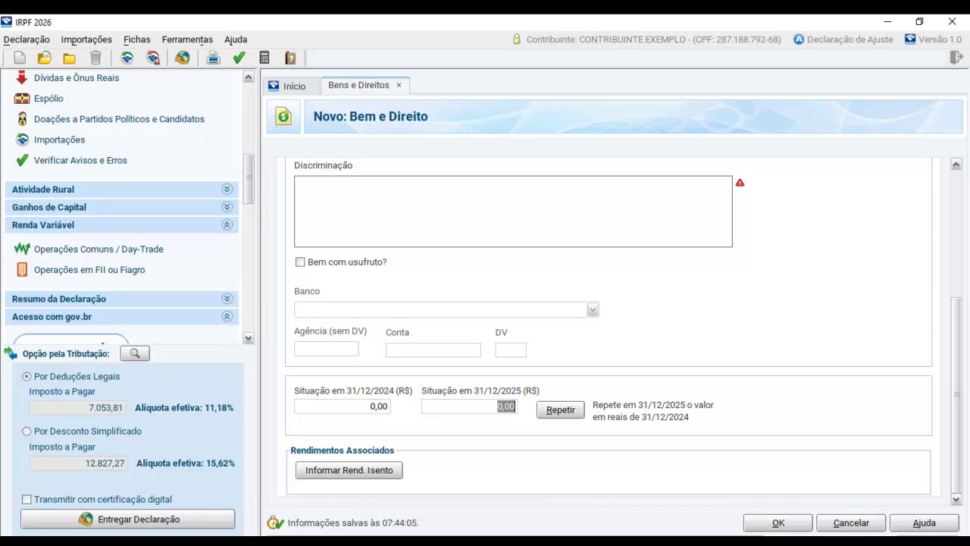
# Step: Change the asset to group 05 - Créditos with code 01 - Empréstimos concedidos, and review its form
pyautogui.scroll(5, 606, 326)
pyautogui.click(618, 225)
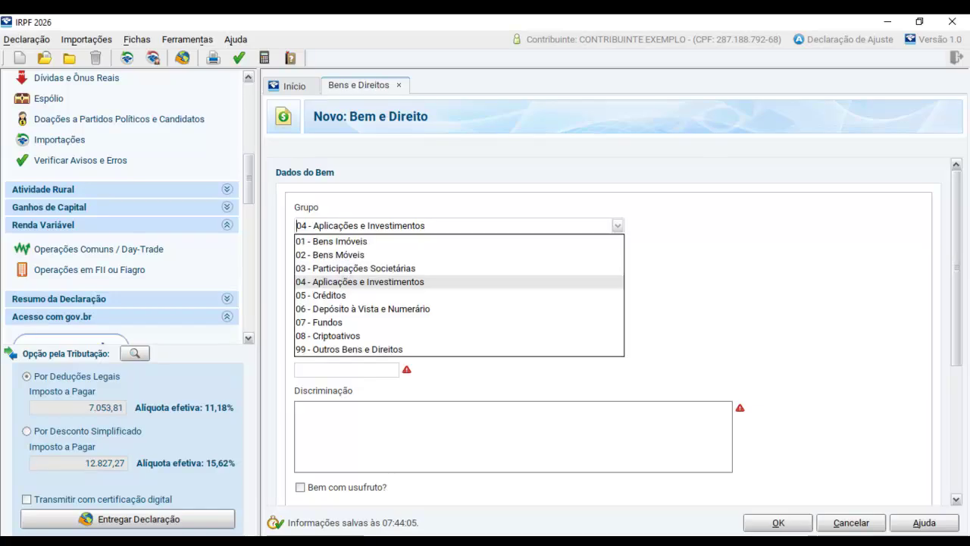
pyautogui.click(334, 294)
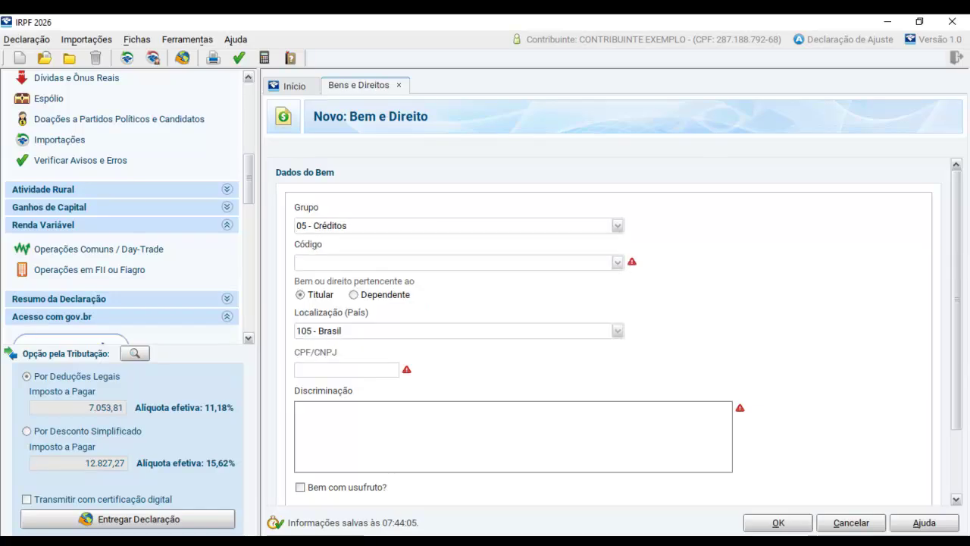
pyautogui.click(617, 261)
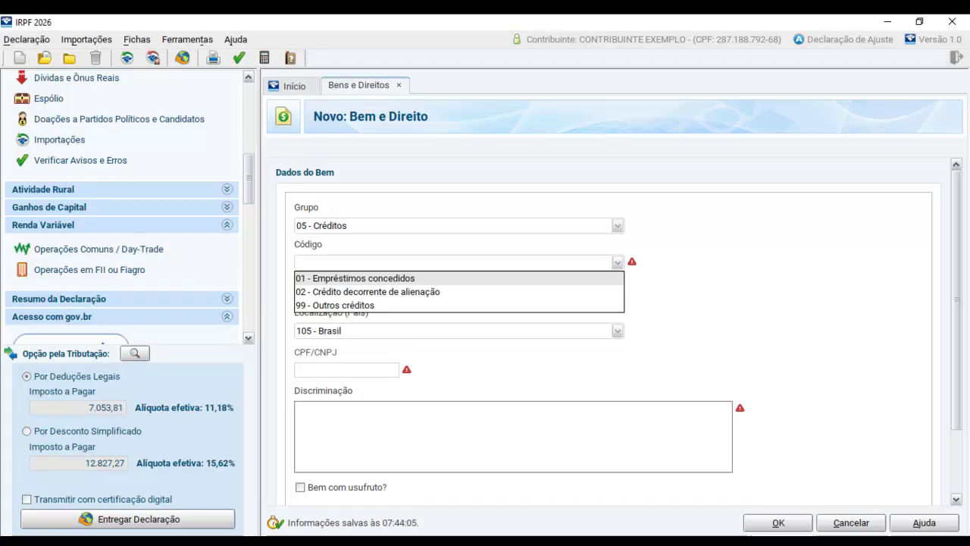
pyautogui.press('Down')
pyautogui.press('Down')
pyautogui.press('Up')
pyautogui.press('Up')
pyautogui.press('Return')
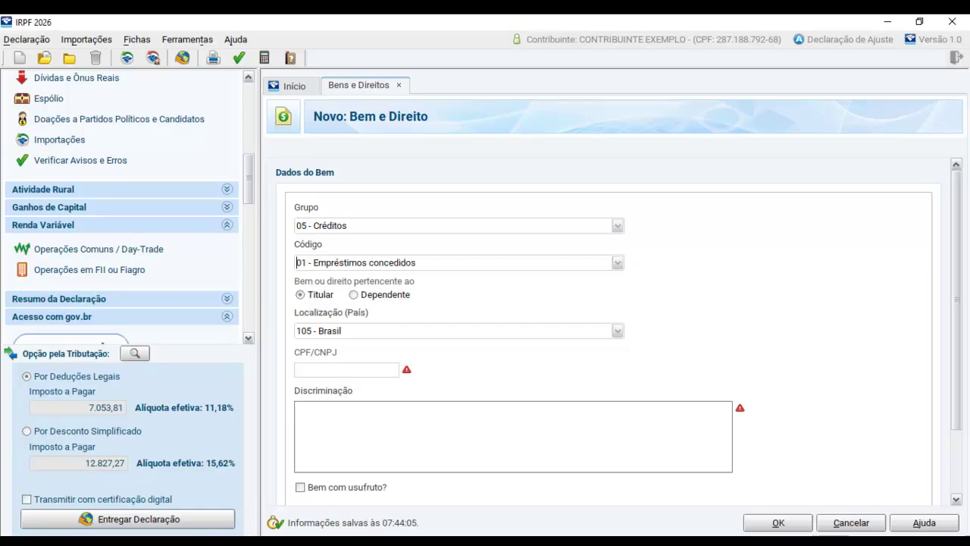
pyautogui.scroll(-3, 607, 334)
pyautogui.scroll(3, 607, 334)
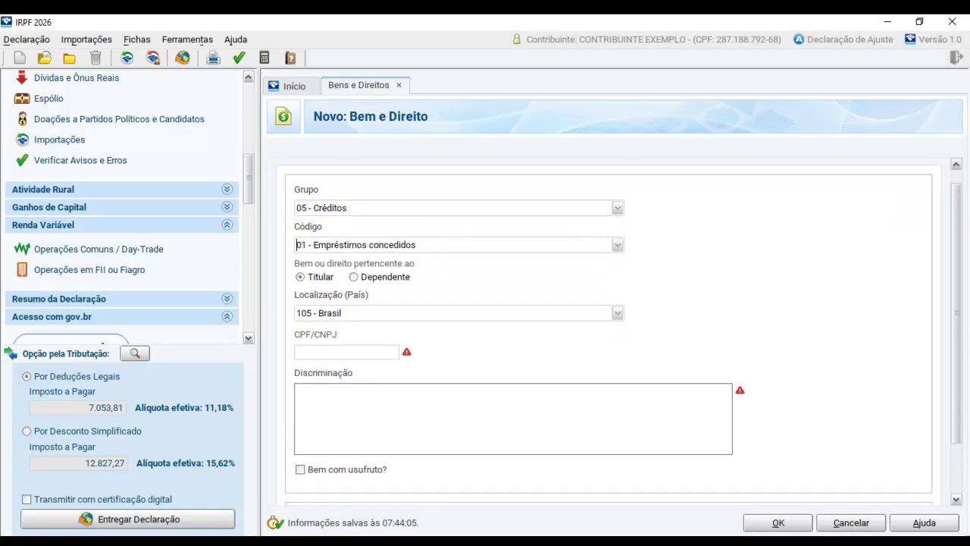
# Step: Change the group to 06 - Depósito à Vista e Numerário and look through its codes for account deposits and cash
pyautogui.click(617, 209)
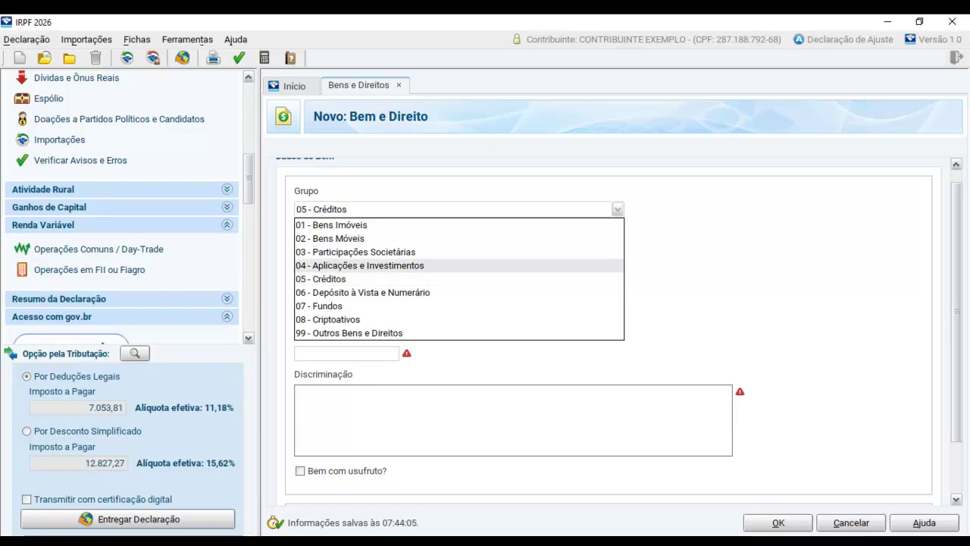
pyautogui.press('Return')
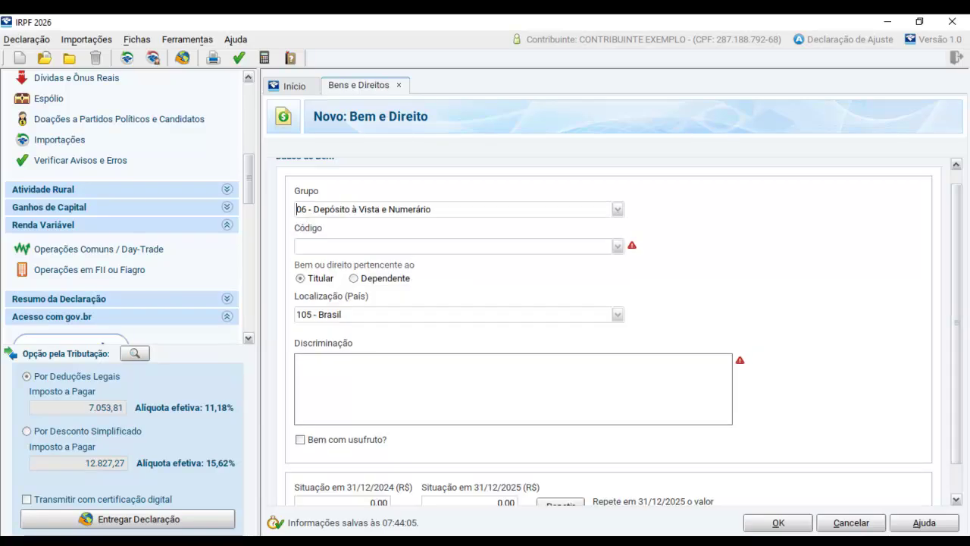
pyautogui.click(618, 247)
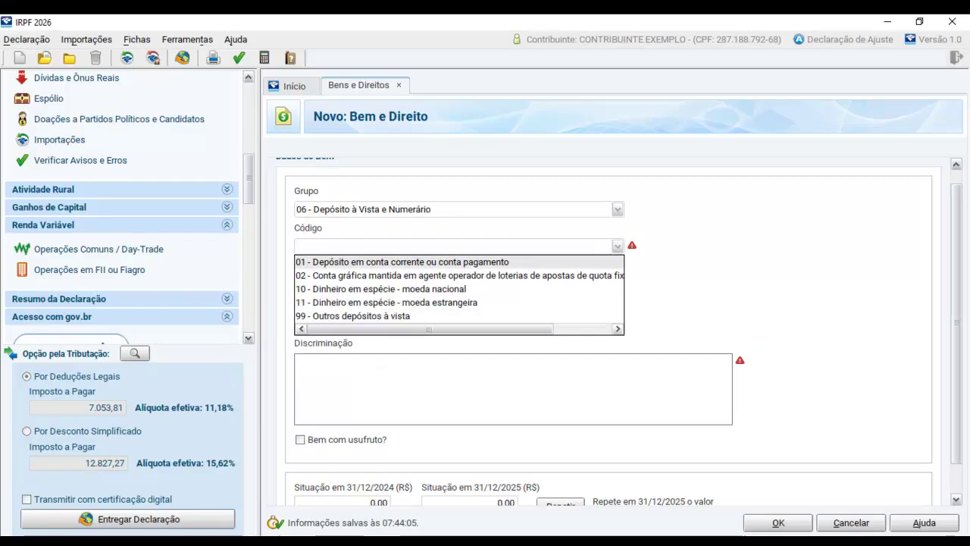
pyautogui.press('Down')
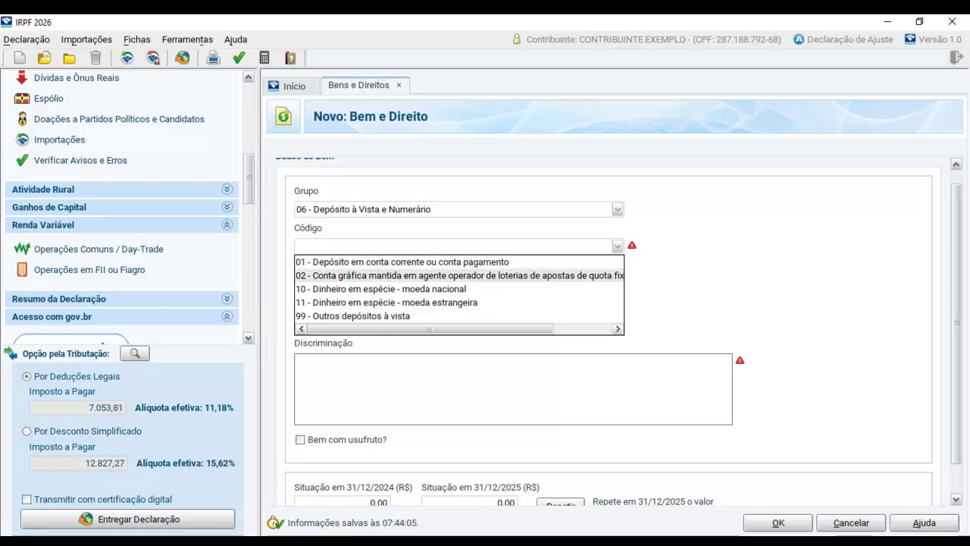
pyautogui.press('Down')
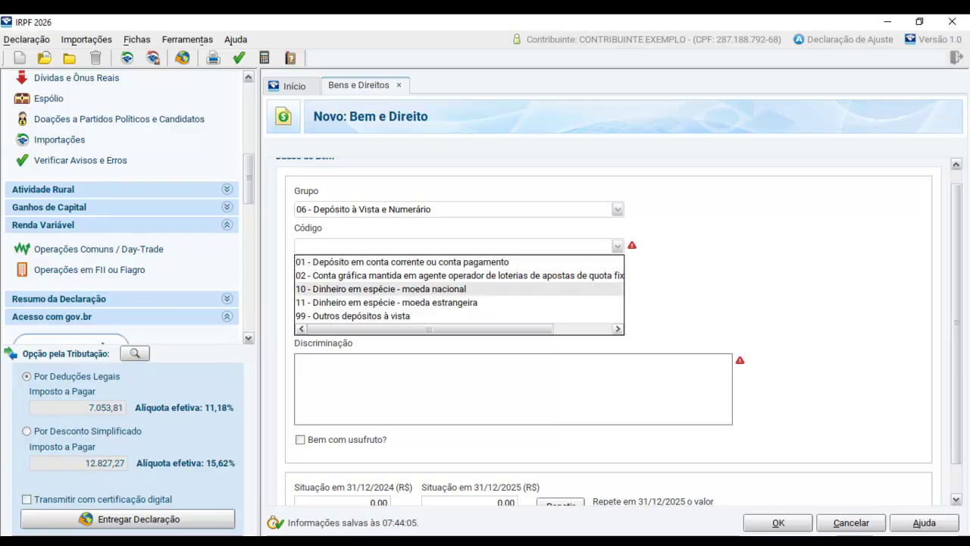
pyautogui.press('Down')
pyautogui.press('Down')
pyautogui.press('Up')
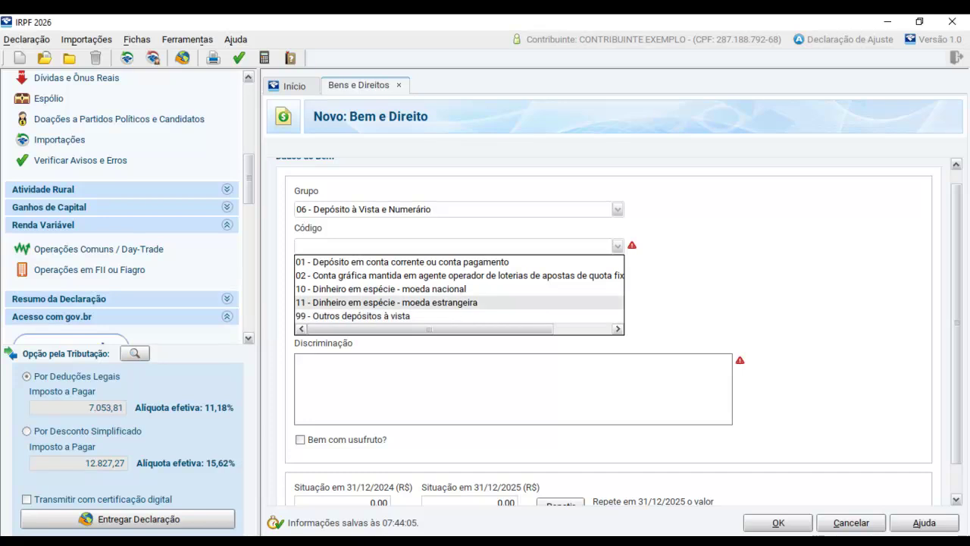
pyautogui.click(618, 209)
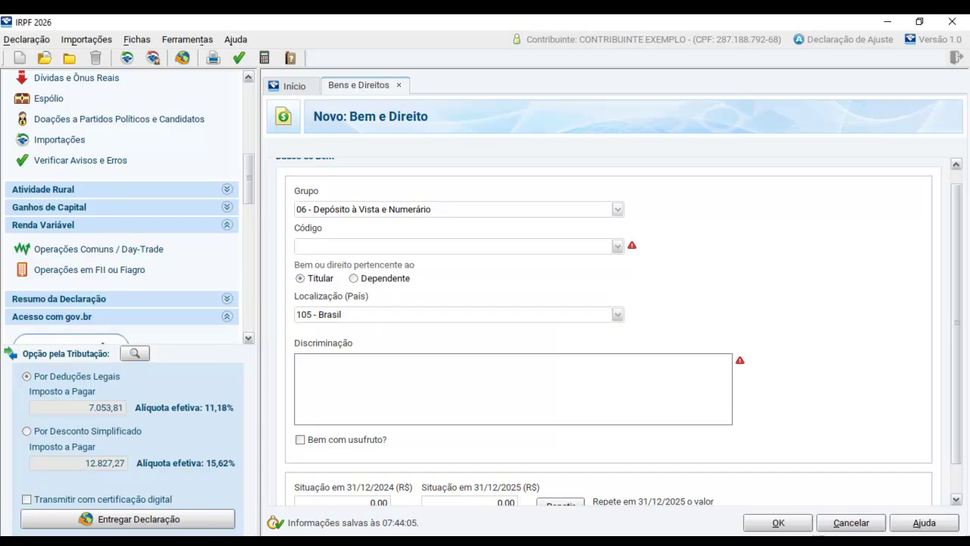
# Step: Change the group to 07 - Fundos and look through the full list of fund codes
pyautogui.click(618, 209)
pyautogui.press('Down')
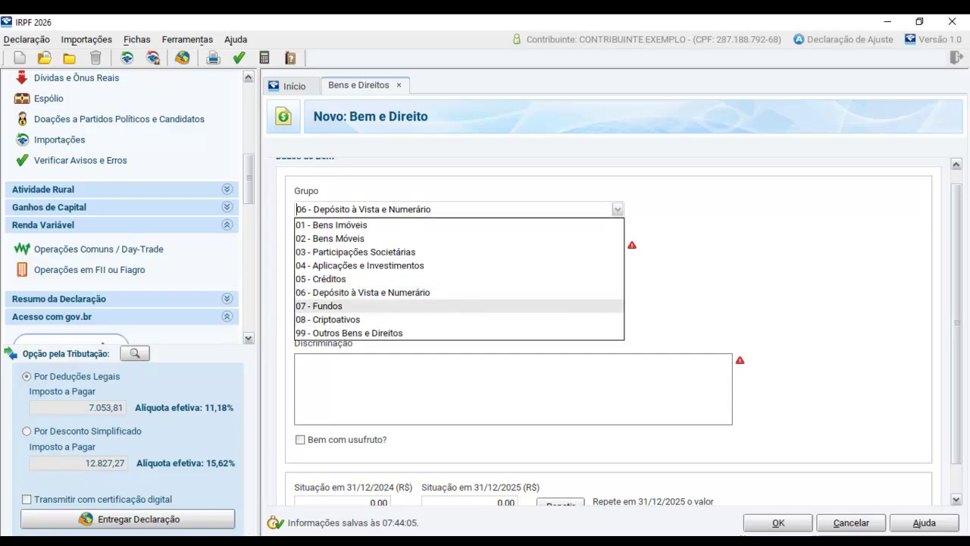
pyautogui.press('Return')
pyautogui.click(618, 246)
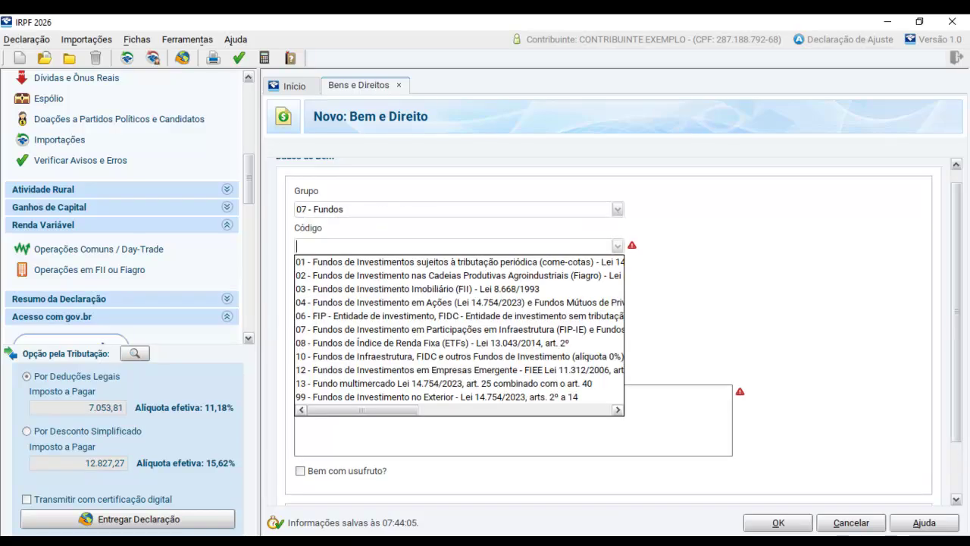
pyautogui.press('Down')
pyautogui.press('Down')
pyautogui.press('Down')
pyautogui.press('Down')
pyautogui.press('Down')
pyautogui.press('Down')
pyautogui.press('Down')
pyautogui.press('Down')
pyautogui.press('Down')
pyautogui.press('Down')
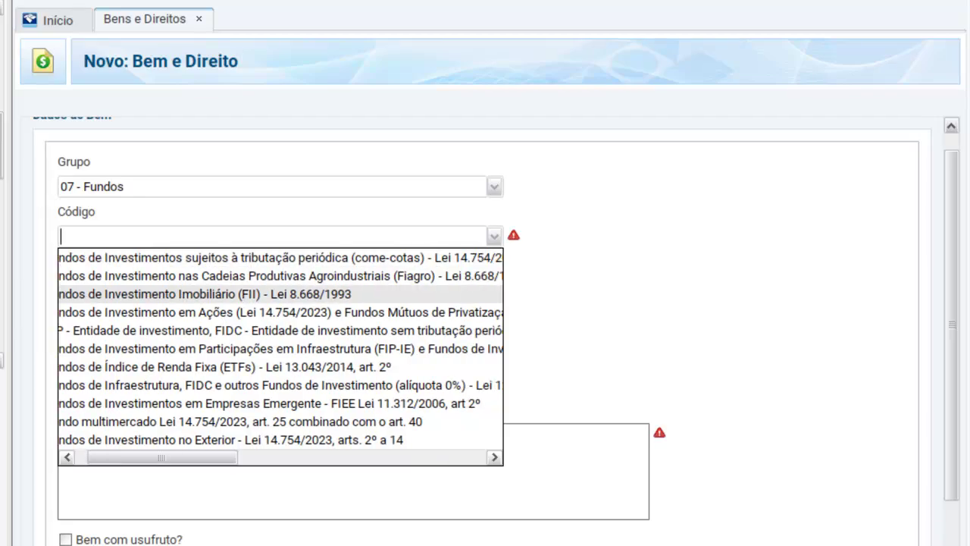
pyautogui.press('Up')
pyautogui.press('Up')
pyautogui.press('Up')
pyautogui.press('Up')
pyautogui.press('Up')
pyautogui.press('Up')
pyautogui.press('Up')
pyautogui.press('Up')
pyautogui.press('Up')
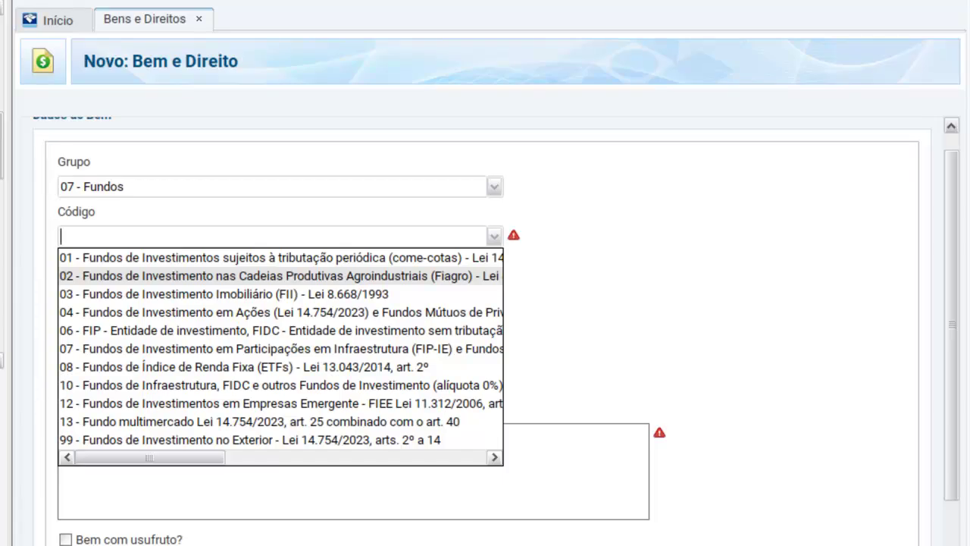
# Step: Set the code to 01 - Fundos de Investimentos sujeitos à tributação periódica (come-cotas), and review its CNPJ, value and income fields
pyautogui.press('Up')
pyautogui.press('Return')
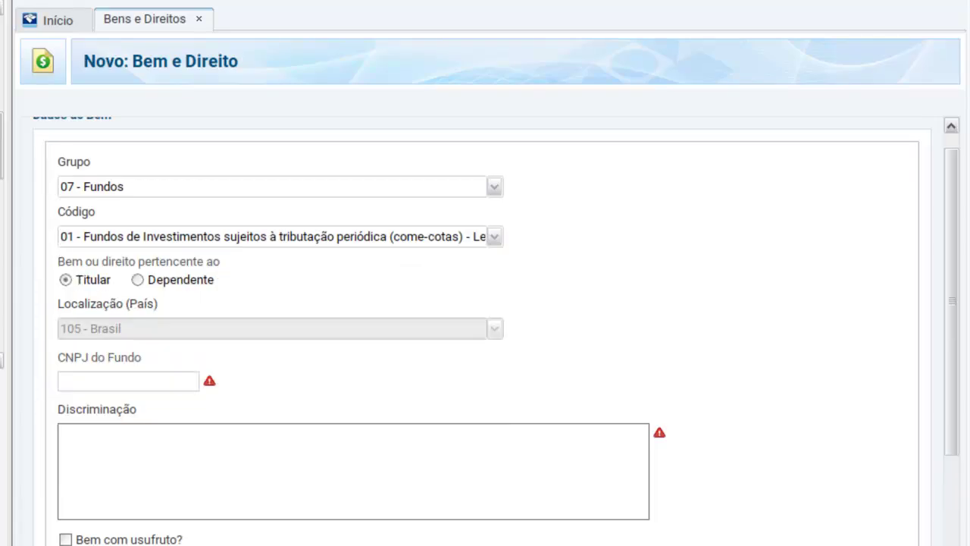
pyautogui.scroll(-3, 486, 326)
pyautogui.scroll(-1, 486, 333)
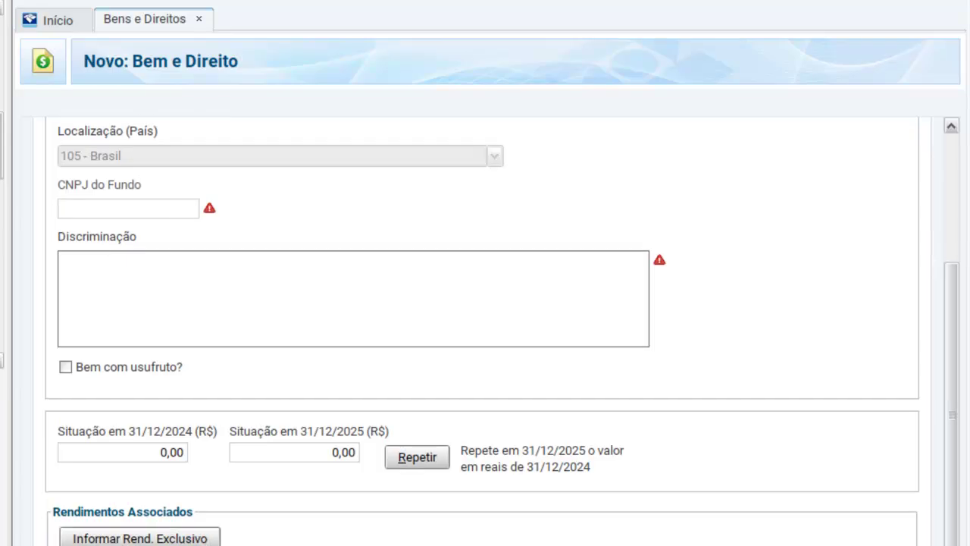
pyautogui.moveTo(953, 415); pyautogui.dragTo(952, 286)
pyautogui.click(227, 486)
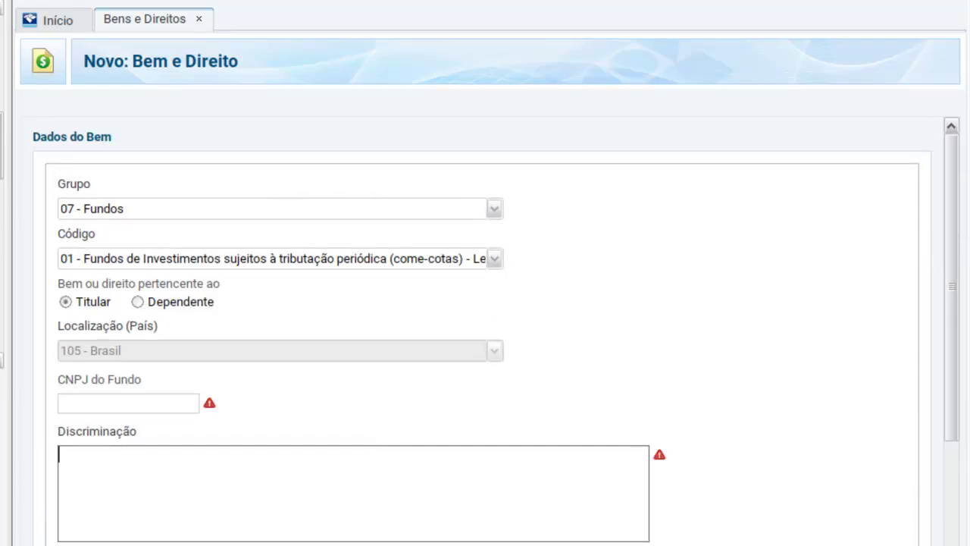
pyautogui.click(494, 259)
pyautogui.click(495, 259)
# Step: Change the asset to group 08 - Criptoativos with code 01 - Criptoativo Bitcoin - BTC, and review its form
pyautogui.click(494, 208)
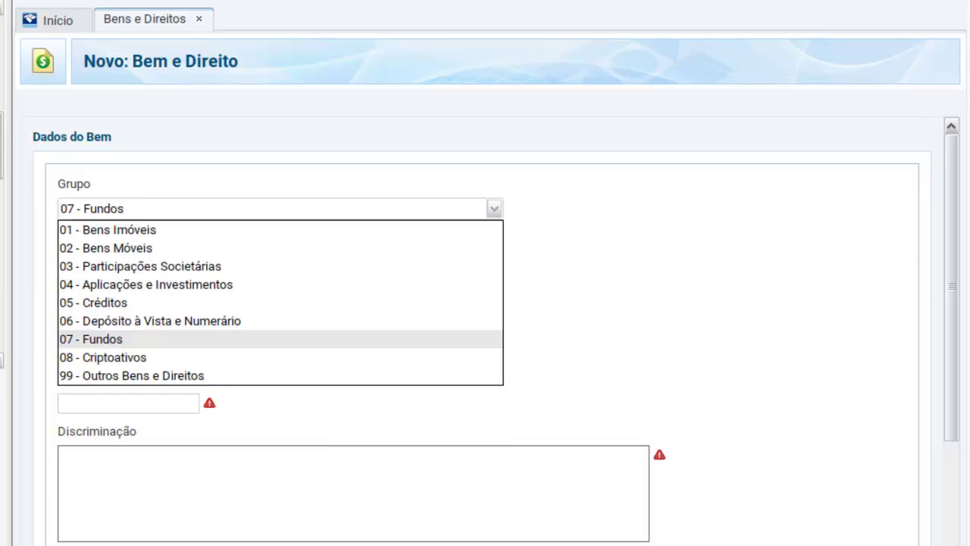
pyautogui.press('Down')
pyautogui.press('Return')
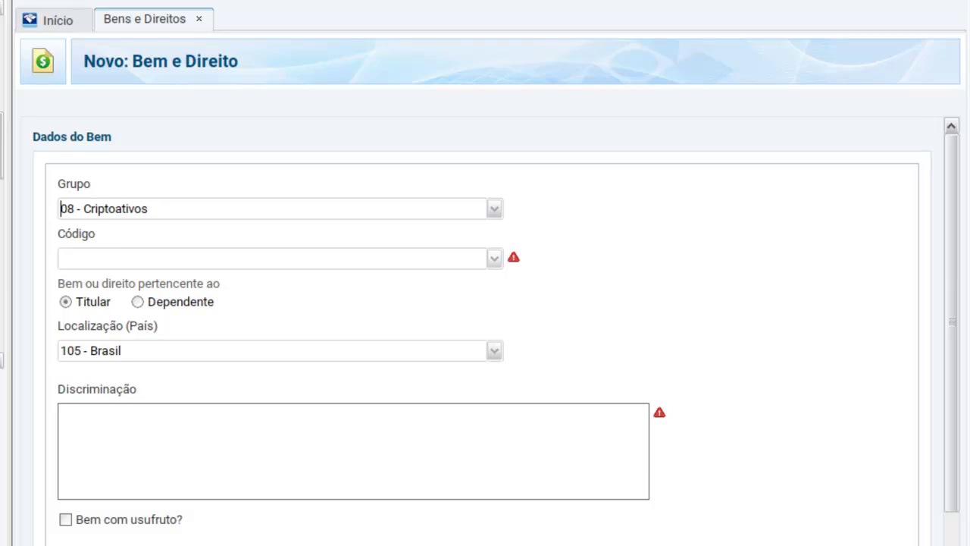
pyautogui.press('Tab')
pyautogui.press('Down')
pyautogui.press('Down')
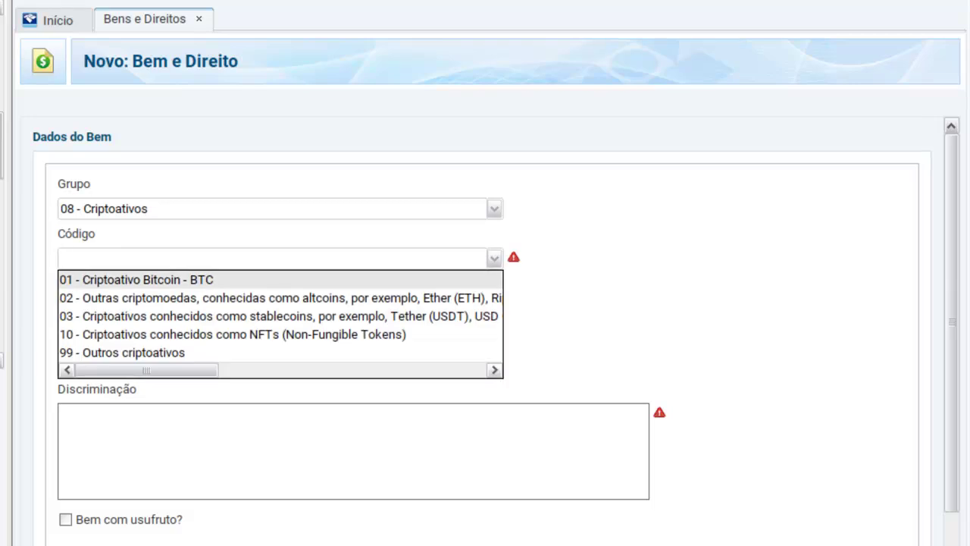
pyautogui.press('Return')
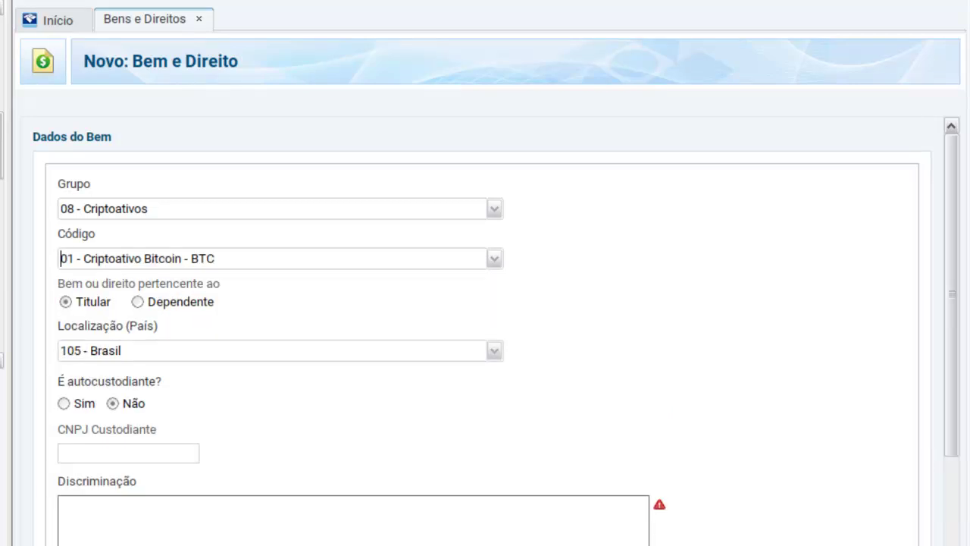
pyautogui.scroll(-3, 485, 318)
pyautogui.scroll(3, 485, 318)
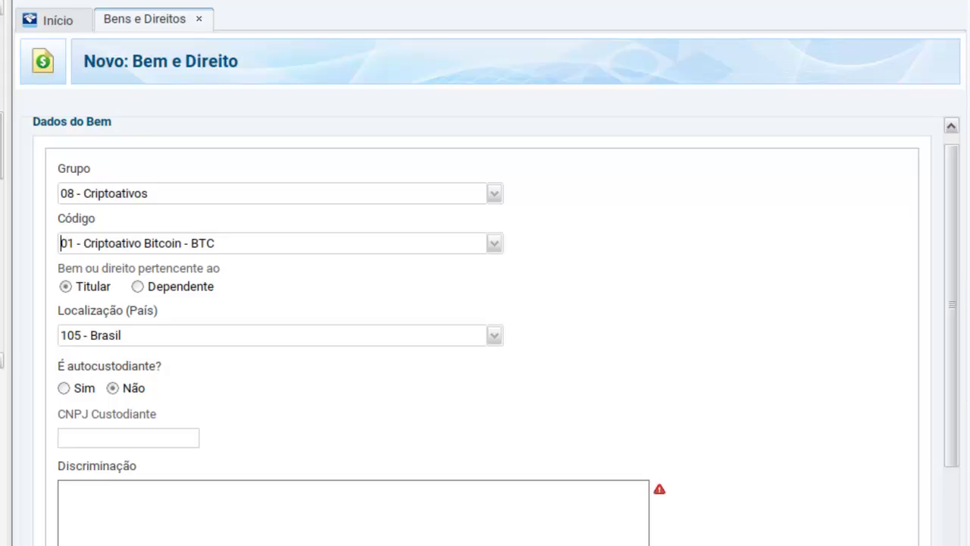
# Step: Change the code to 02 - Outras criptomoedas, conhecidas como altcoins, and check the remaining cryptoasset codes
pyautogui.click(494, 243)
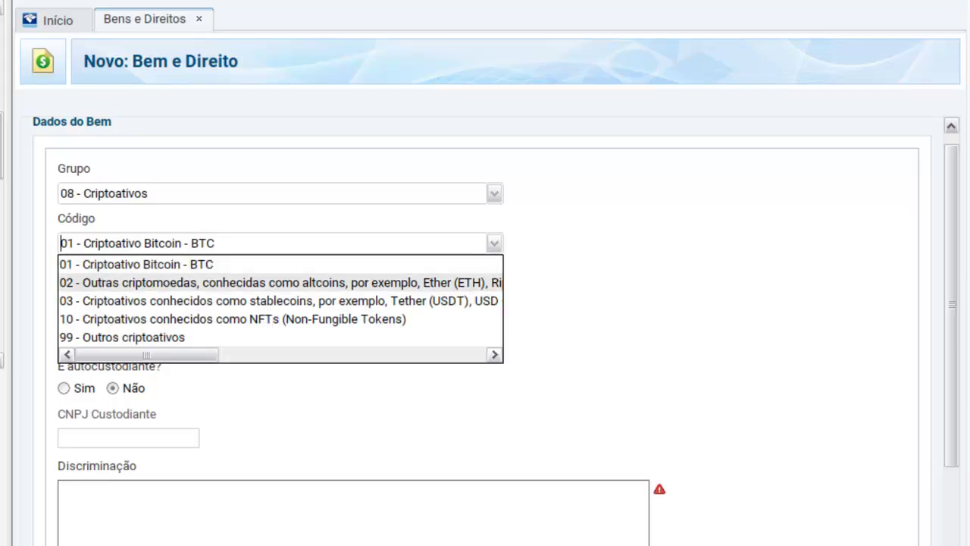
pyautogui.press('Return')
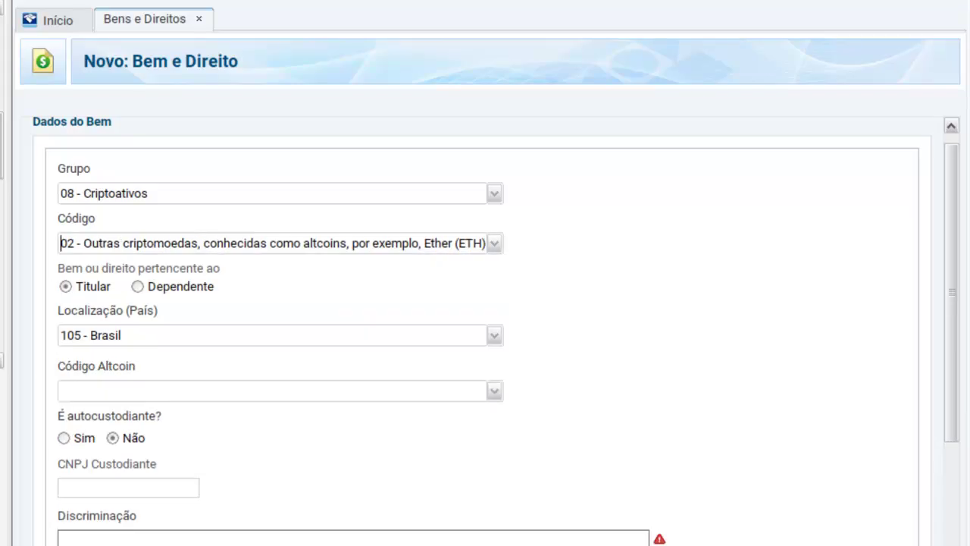
pyautogui.click(494, 243)
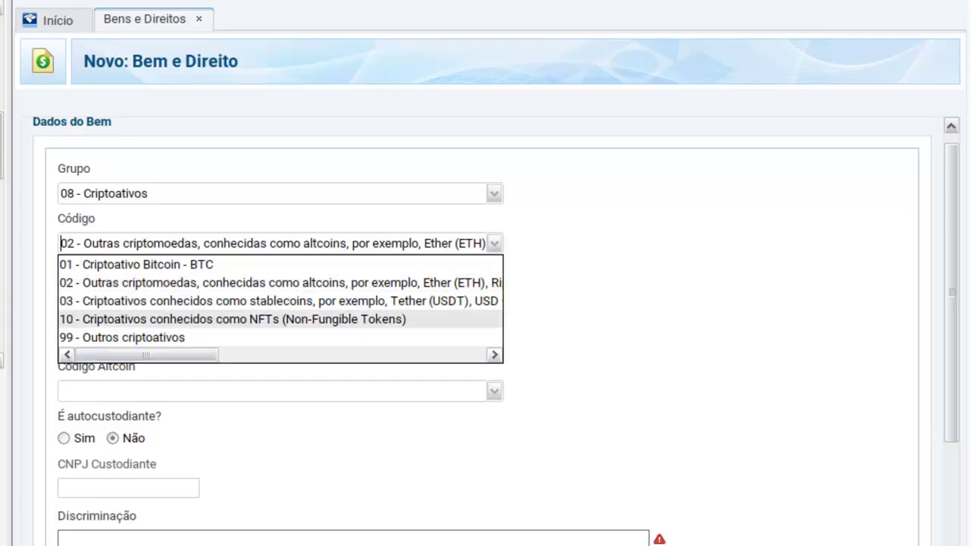
pyautogui.moveTo(146, 355)
pyautogui.mouseDown()
pyautogui.moveTo(414, 355)
pyautogui.moveTo(146, 355)
pyautogui.mouseUp()
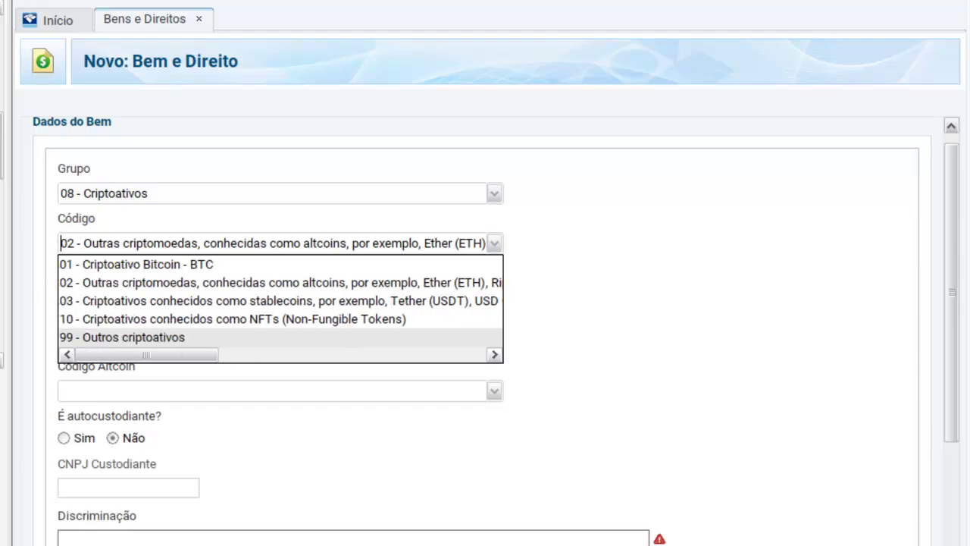
# Step: Change the code to 99 - Outros criptoativos, and review its Discriminação and year-end value fields
pyautogui.click(137, 337)
pyautogui.click(494, 244)
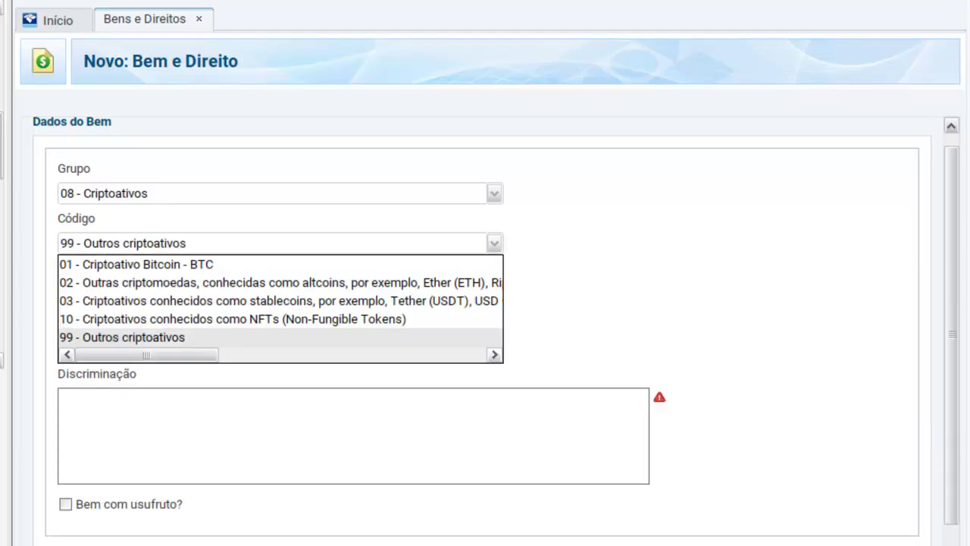
pyautogui.click(137, 337)
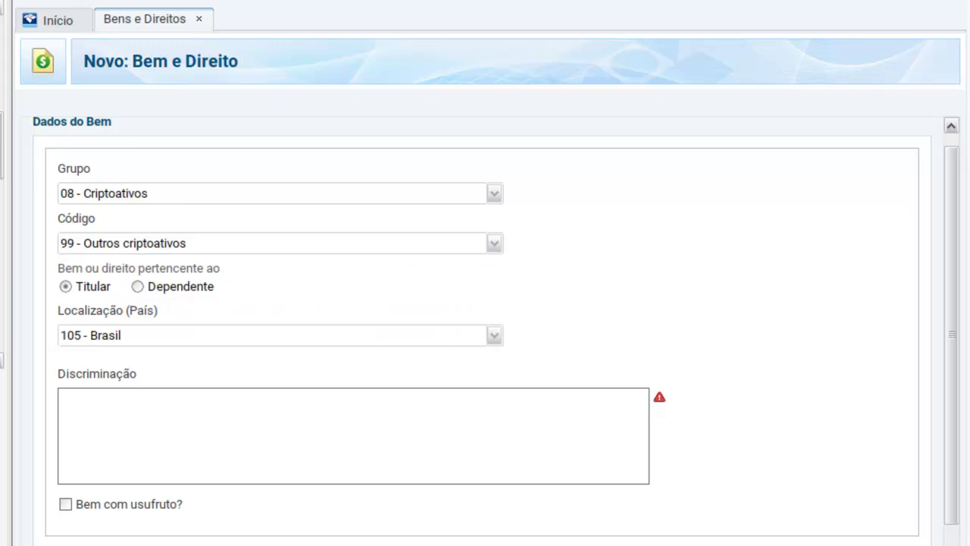
pyautogui.click(167, 421)
pyautogui.scroll(-2, 486, 326)
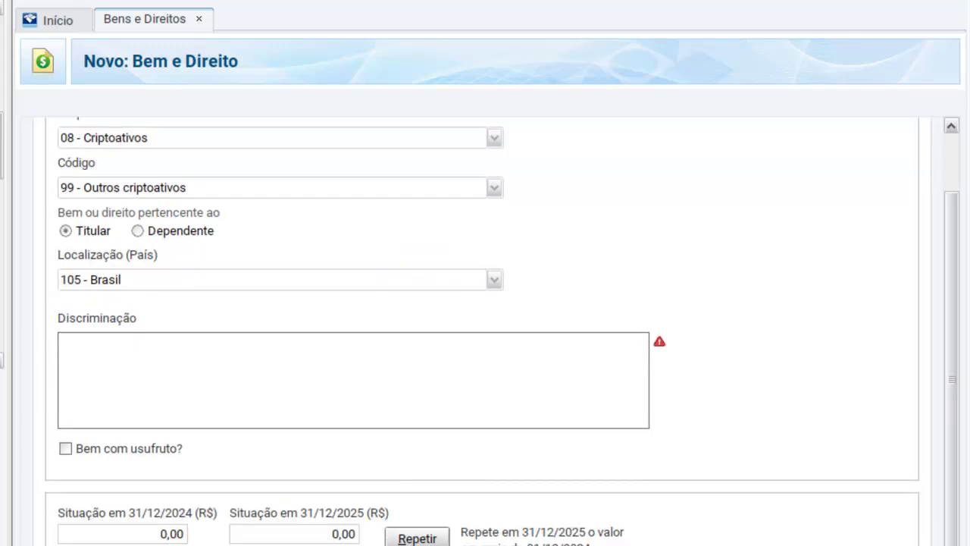
pyautogui.scroll(2, 485, 326)
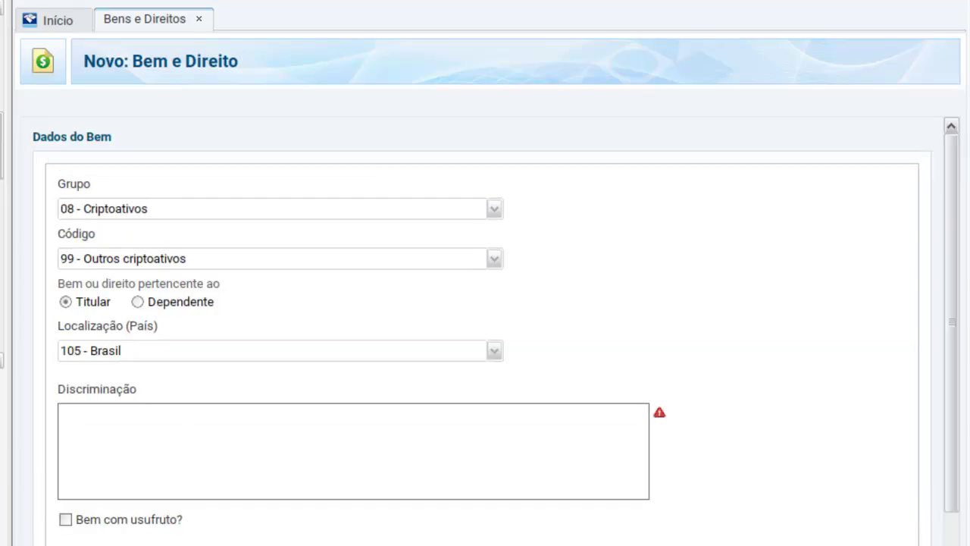
pyautogui.scroll(-2, 485, 326)
pyautogui.click(319, 535)
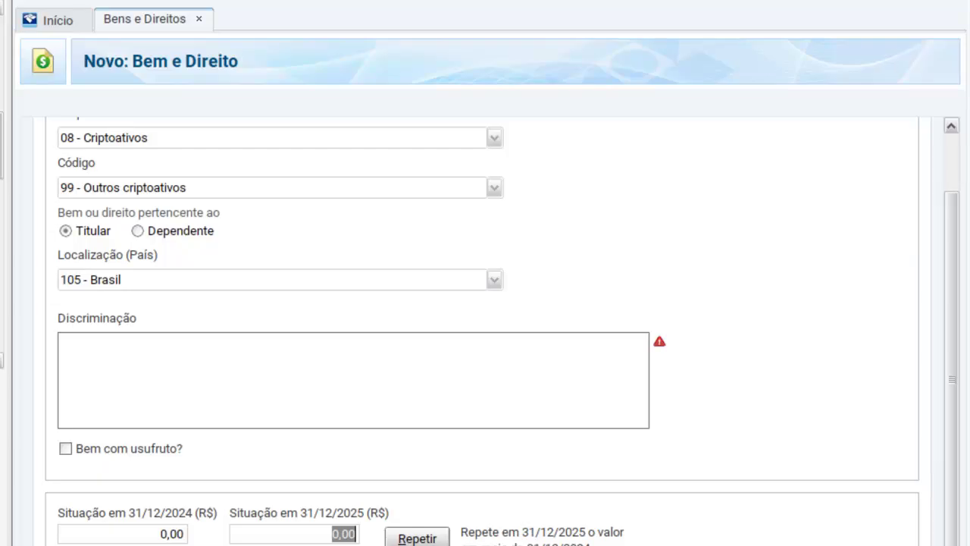
# Step: Change the asset to group 99 - Outros Bens e Direitos with code 05 - Consórcio não contemplado, and review its year-end value fields
pyautogui.scroll(2, 485, 326)
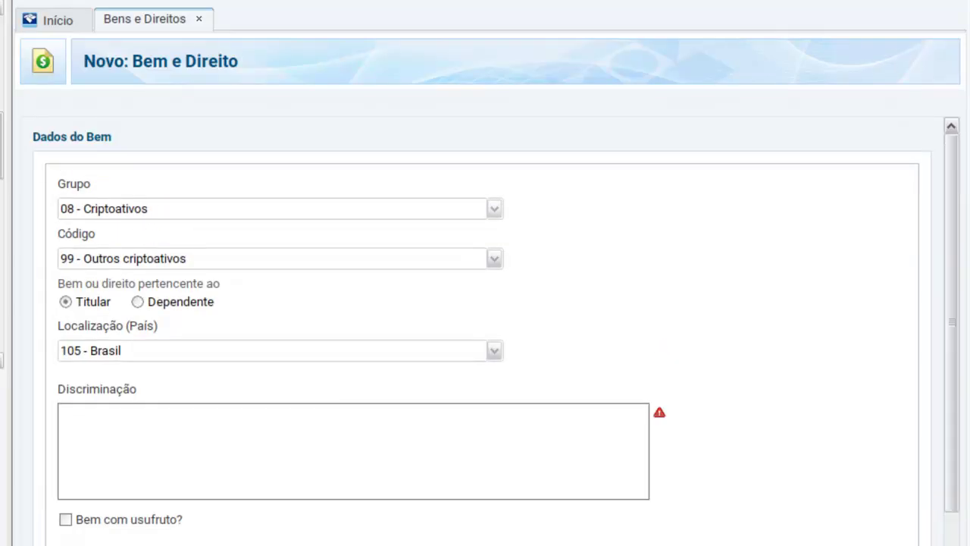
pyautogui.click(495, 208)
pyautogui.click(280, 376)
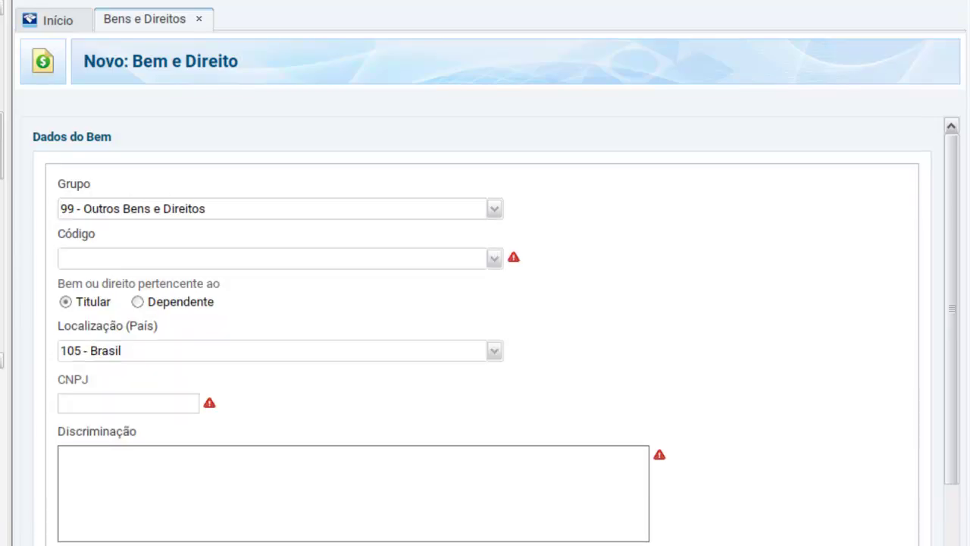
pyautogui.click(494, 259)
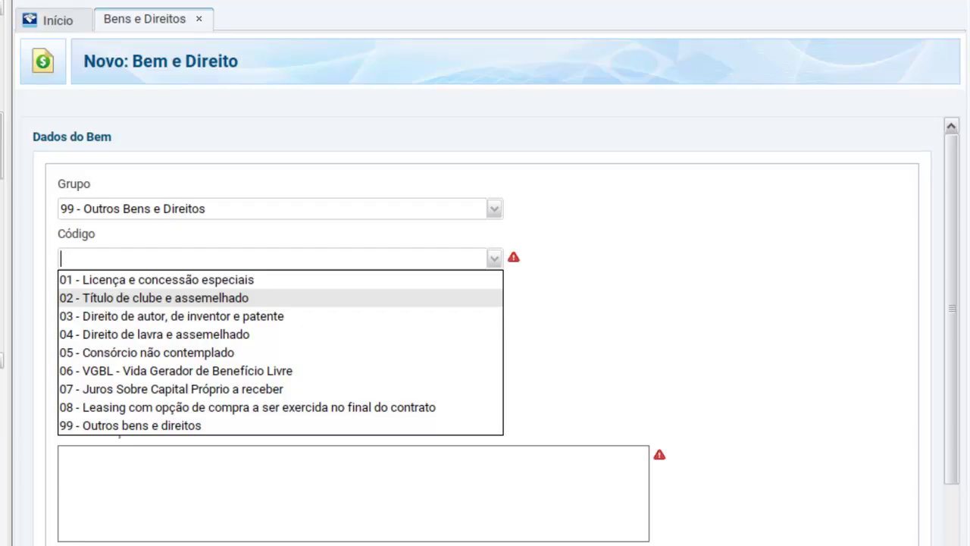
pyautogui.press('Down')
pyautogui.press('Down')
pyautogui.press('Down')
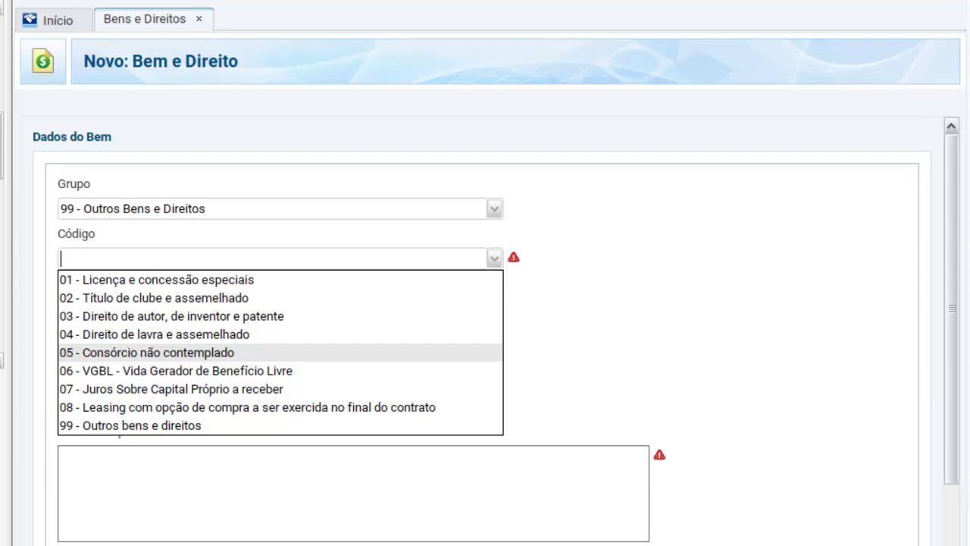
pyautogui.press('Return')
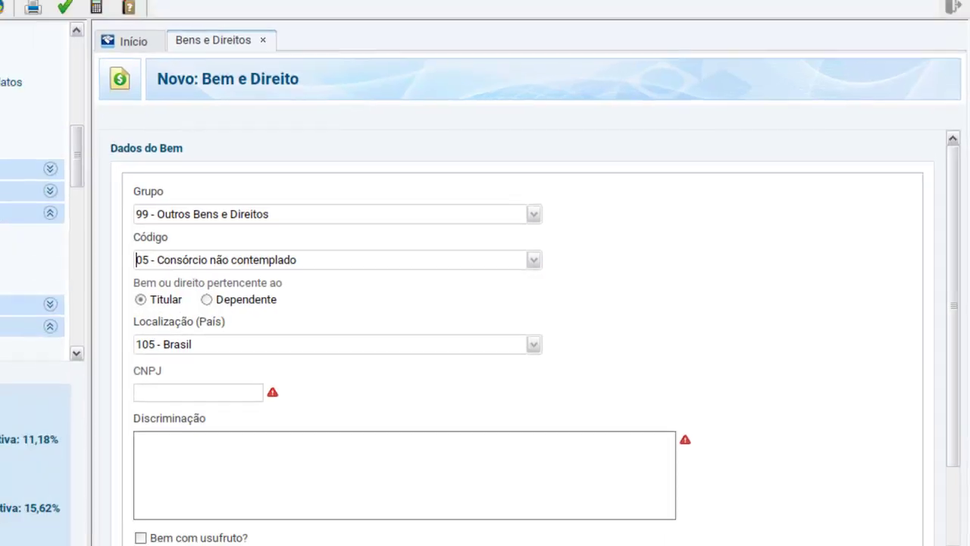
pyautogui.scroll(-5, 486, 342)
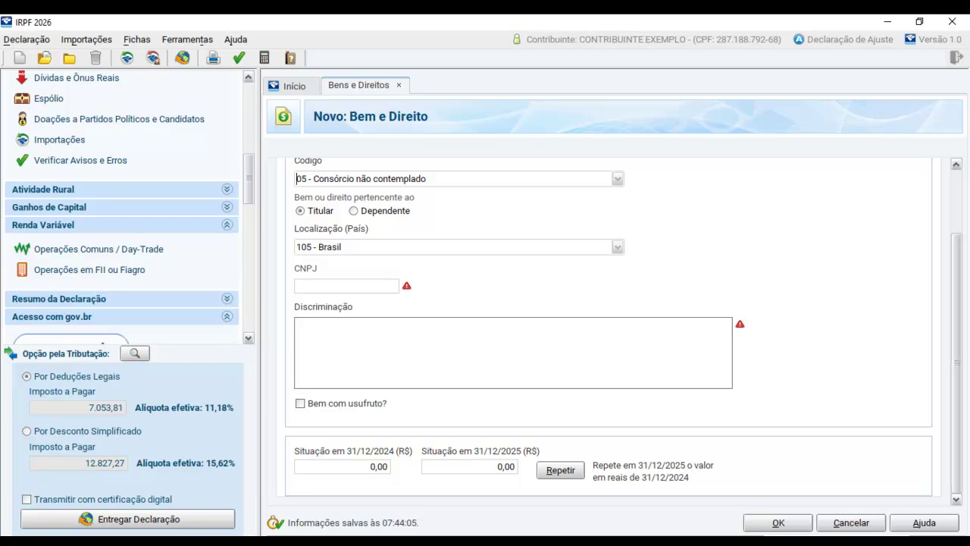
pyautogui.click(370, 467)
pyautogui.click(494, 467)
pyautogui.click(356, 467)
pyautogui.click(485, 467)
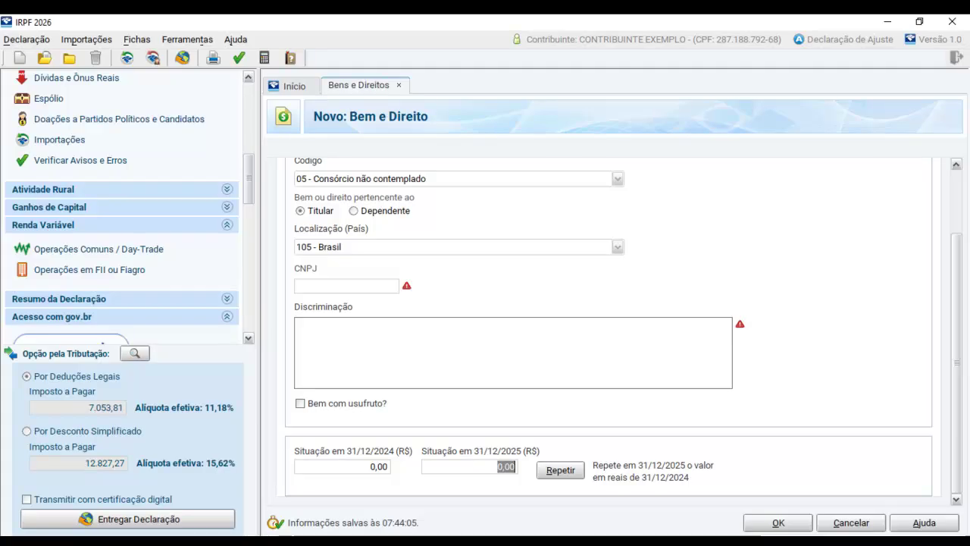
# Step: Change the code to 06 - VGBL - Vida Gerador de Benefício Livre, and review its 31/12/2024 and 31/12/2025 value fields
pyautogui.moveTo(957, 363); pyautogui.dragTo(956, 300)
pyautogui.click(618, 263)
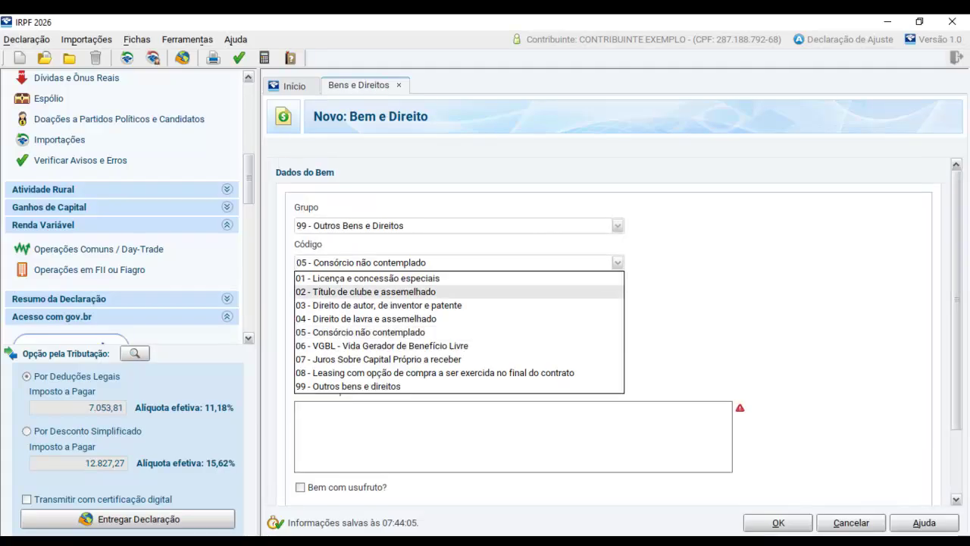
pyautogui.press('Return')
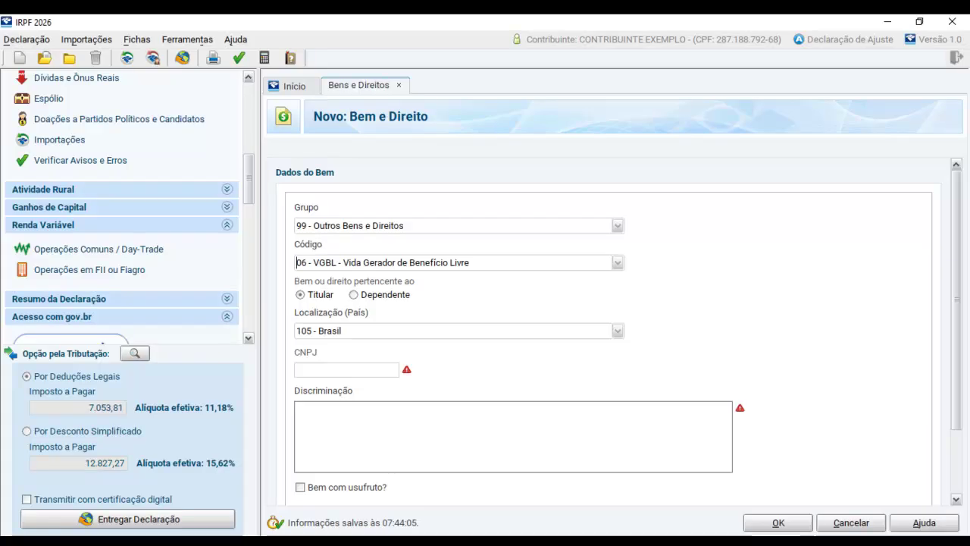
pyautogui.moveTo(956, 300); pyautogui.dragTo(957, 355)
pyautogui.click(343, 478)
pyautogui.click(470, 478)
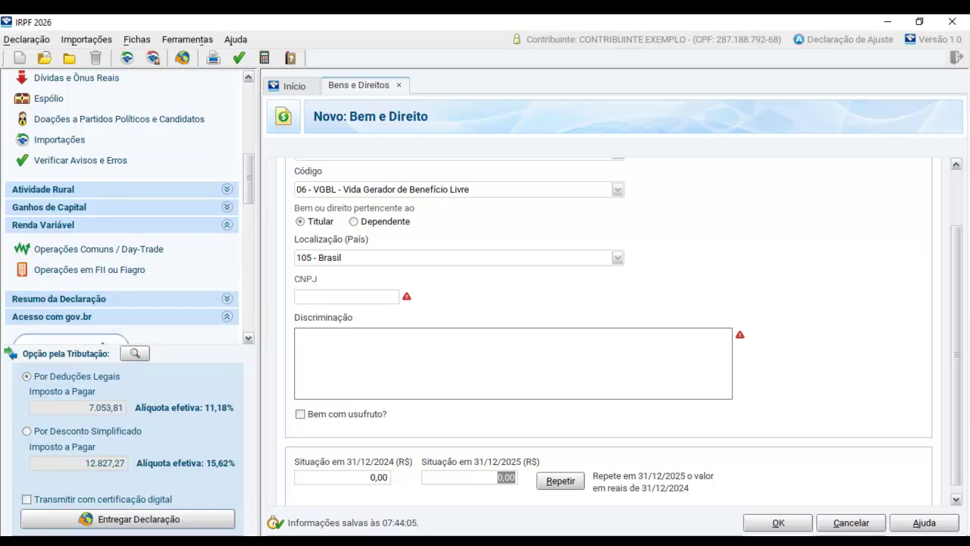
# Step: Change the code to 08 - Leasing com opção de compra a ser exercida no final do contrato, and review its form
pyautogui.scroll(3, 607, 341)
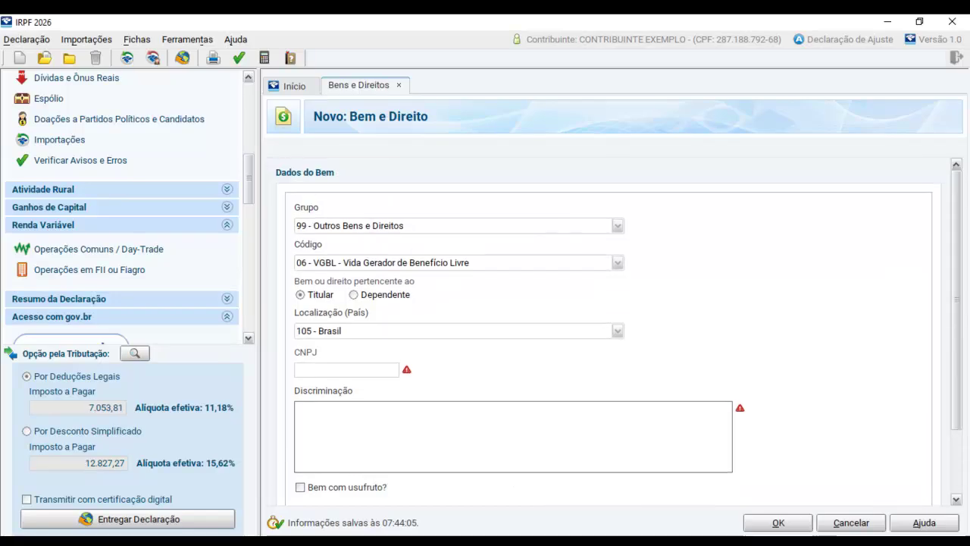
pyautogui.click(617, 263)
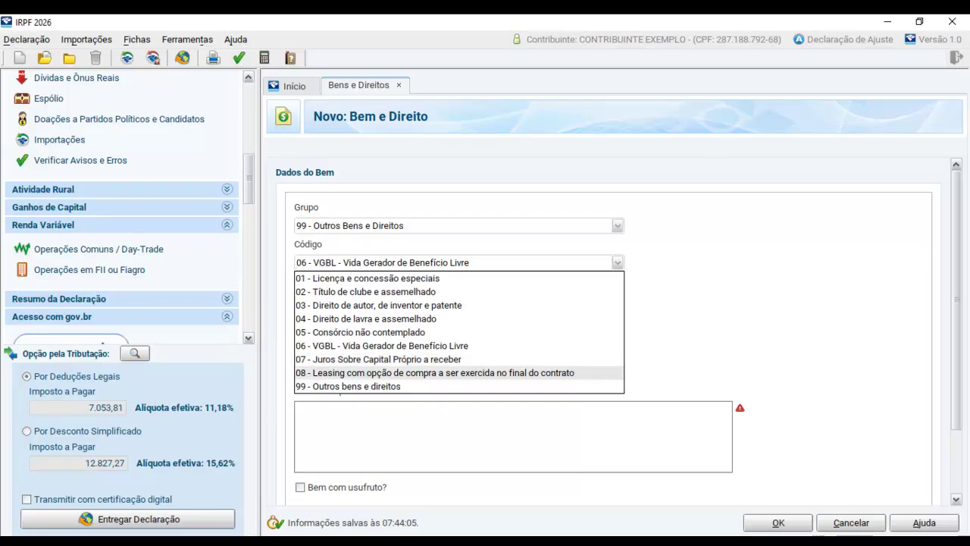
pyautogui.click(435, 373)
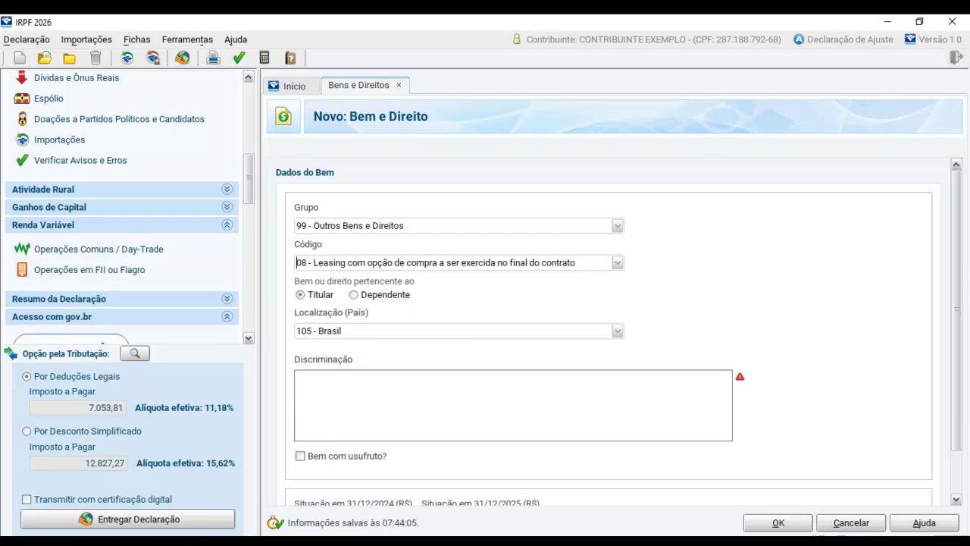
pyautogui.moveTo(957, 304); pyautogui.dragTo(956, 345)
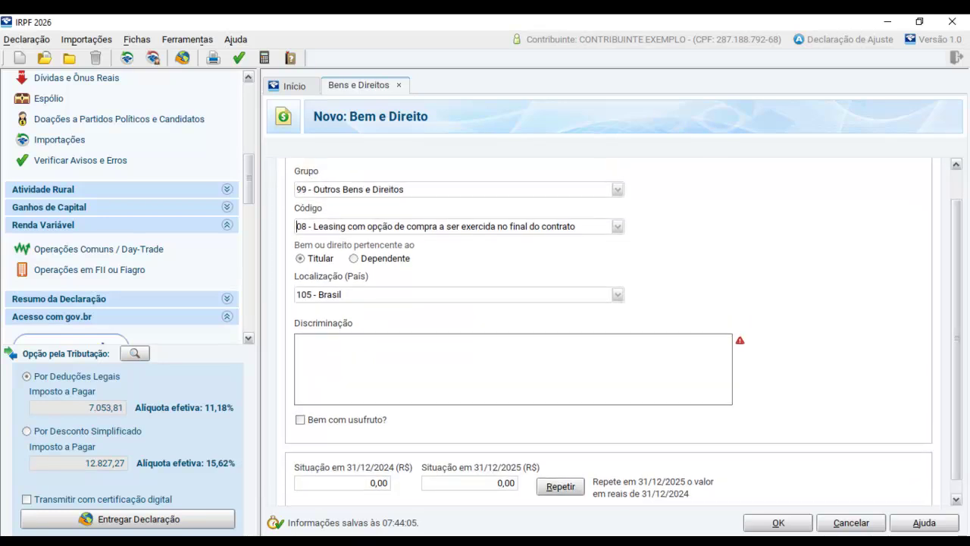
# Step: Change the code to 99 - Outros bens e direitos within the same group
pyautogui.click(618, 226)
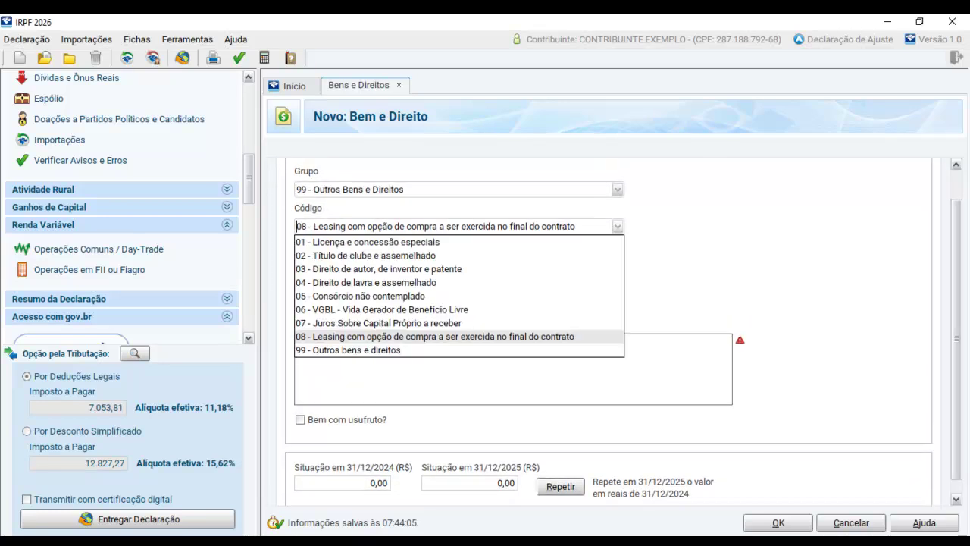
pyautogui.press('Return')
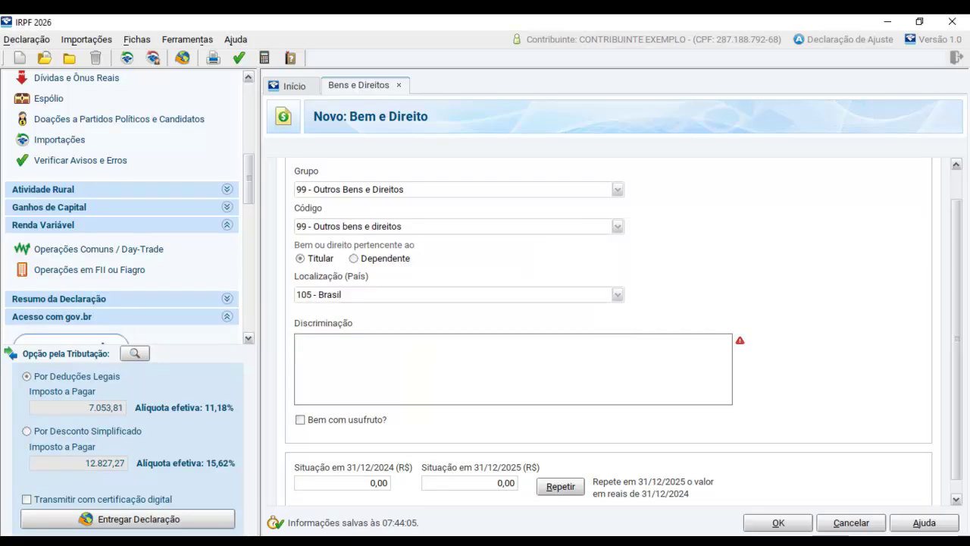
pyautogui.moveTo(957, 338); pyautogui.dragTo(956, 309)
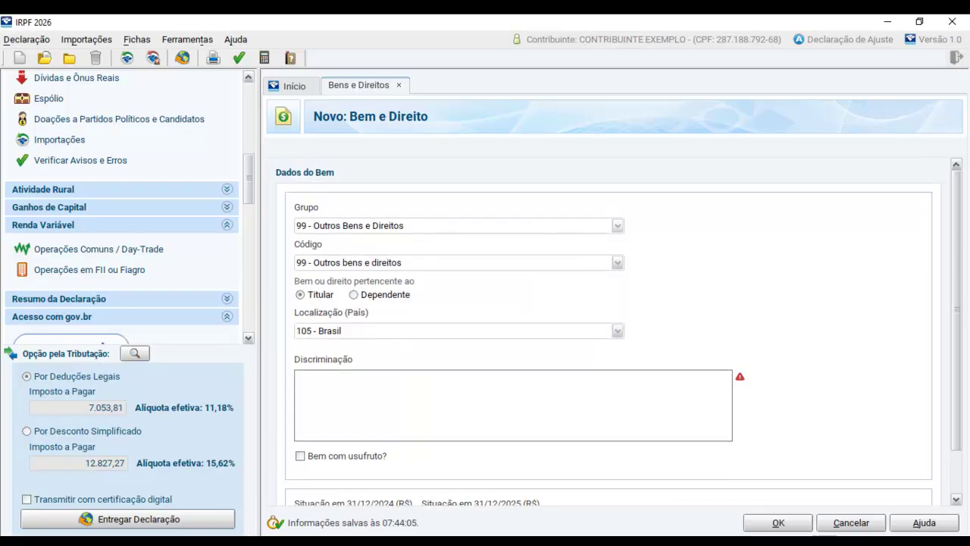
# Step: Change the asset to group 01 - Bens Imóveis with code 13 - Terreno, and review its property fields
pyautogui.click(618, 226)
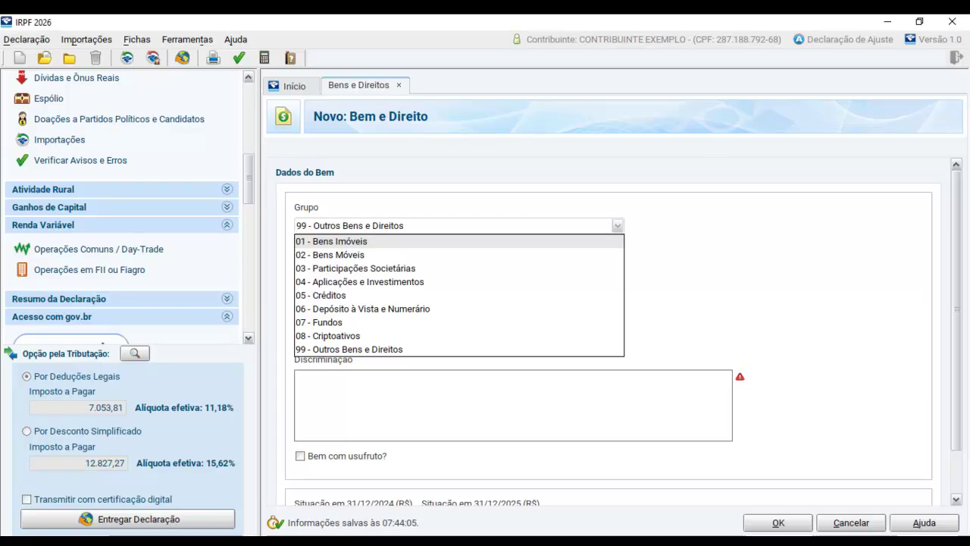
pyautogui.press('Return')
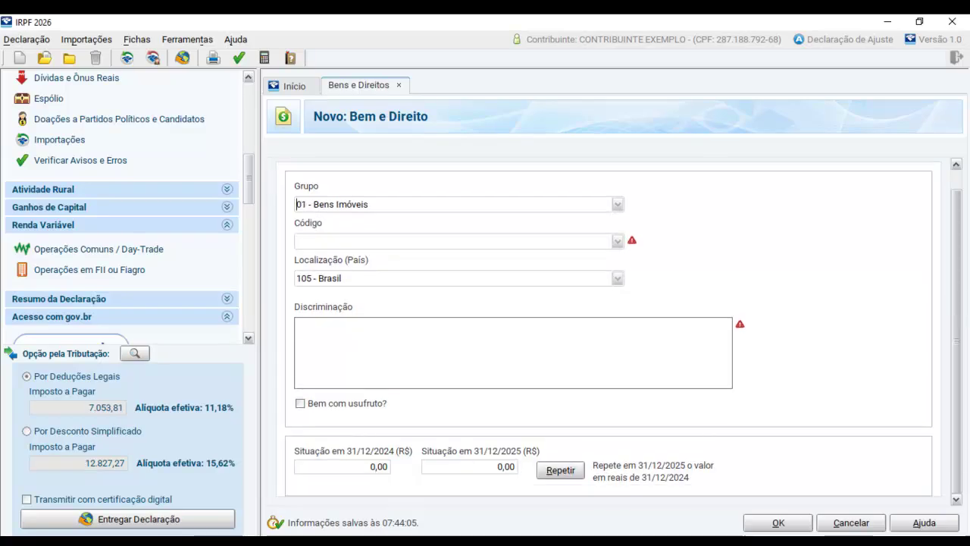
pyautogui.click(618, 263)
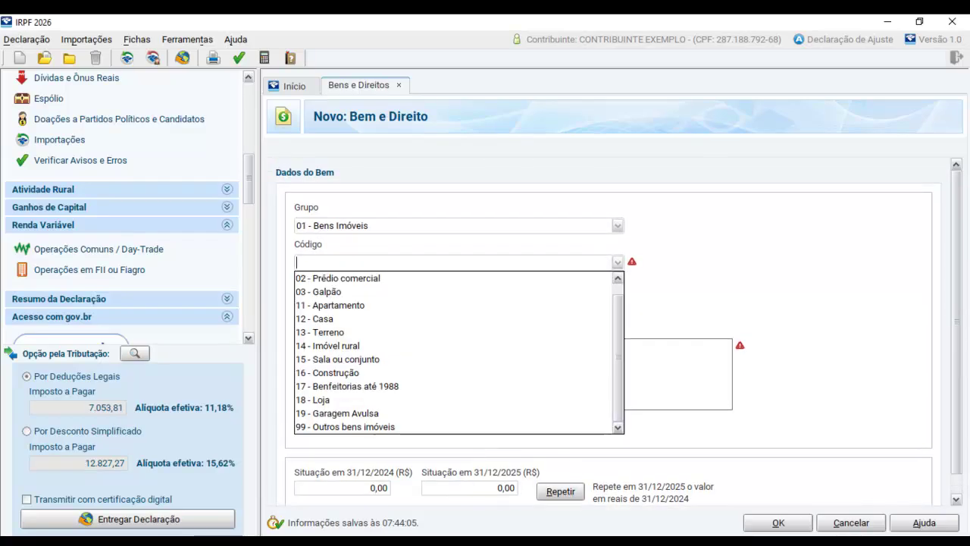
pyautogui.press('Return')
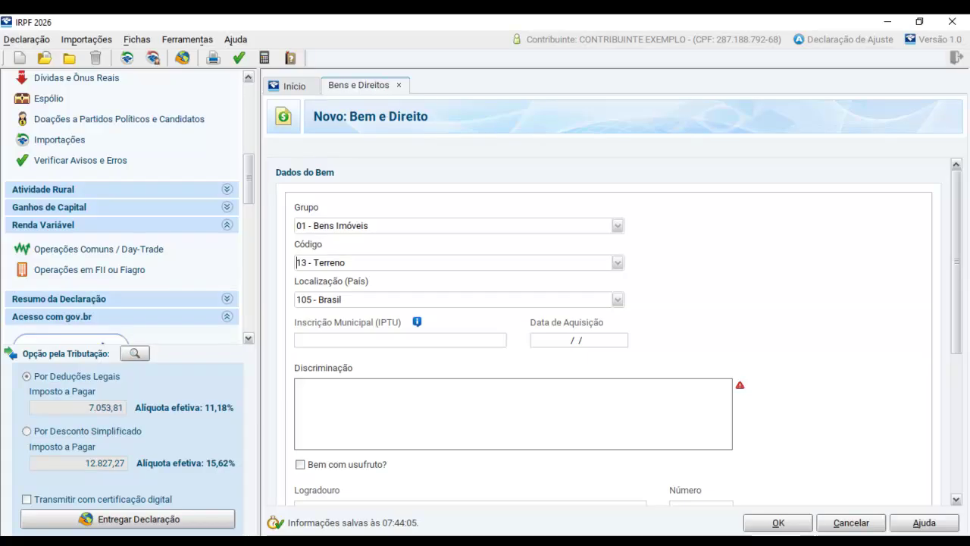
pyautogui.scroll(-5, 612, 326)
pyautogui.scroll(5, 612, 326)
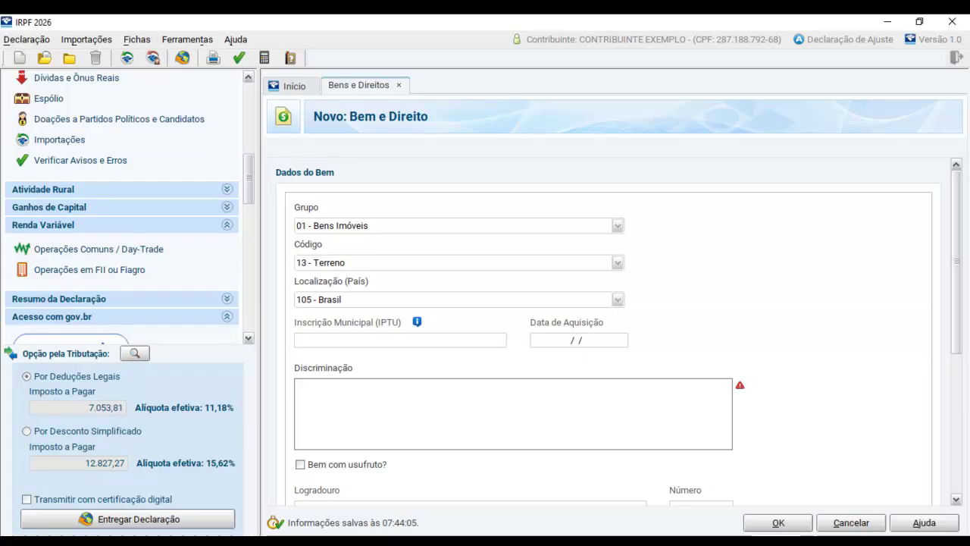
# Step: Set the land's Situação em 31/12/2024 to 10.000,00 and its Situação em 31/12/2025 to 22.000,00
pyautogui.scroll(-5, 612, 326)
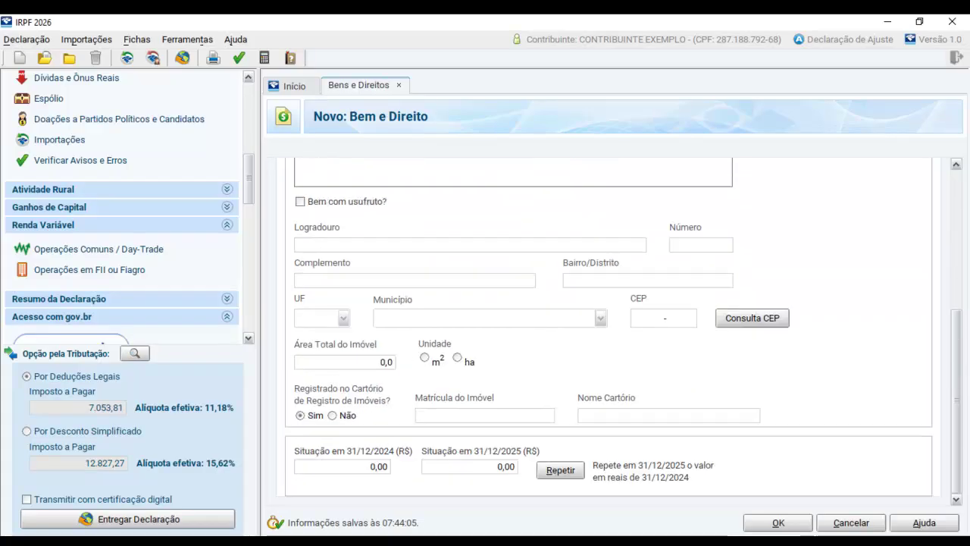
pyautogui.click(344, 467)
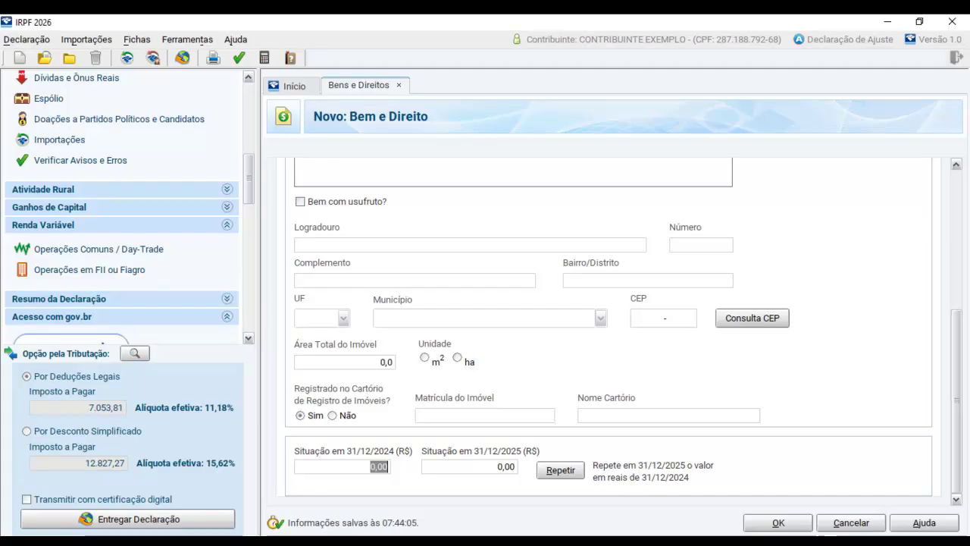
pyautogui.write('10000')
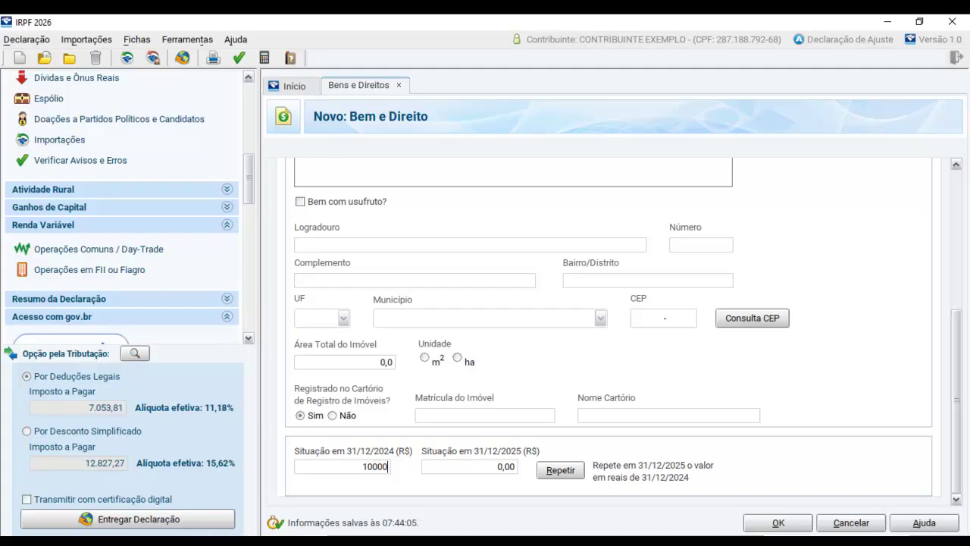
pyautogui.press('Tab')
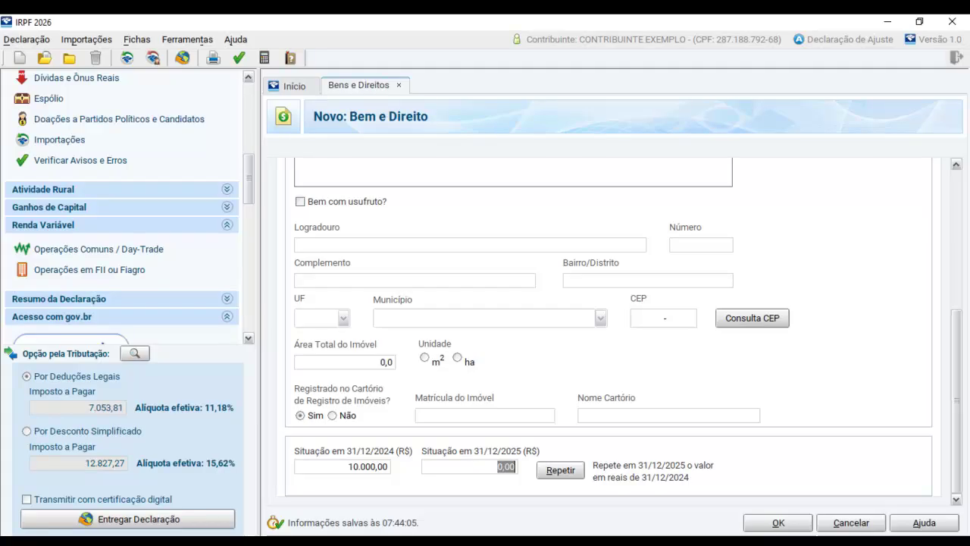
pyautogui.scroll(5, 606, 334)
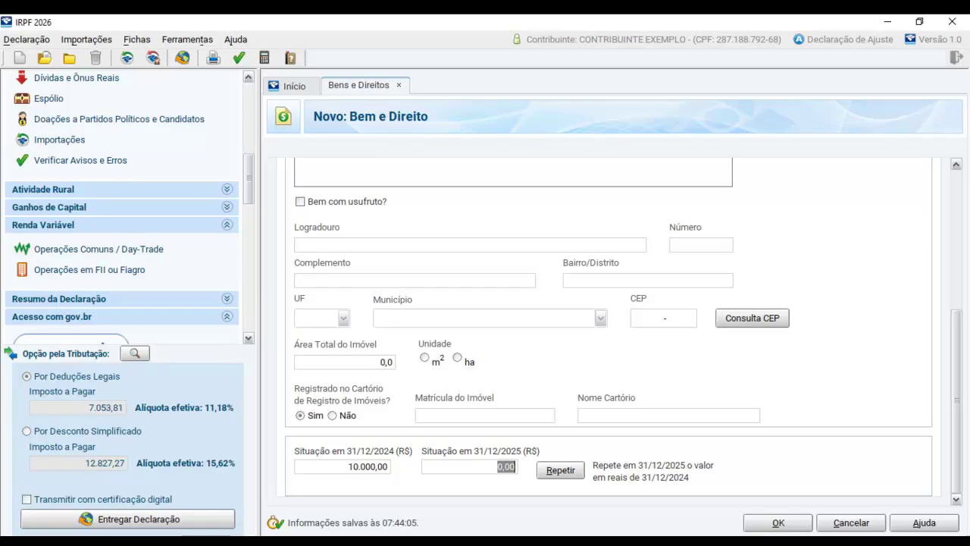
pyautogui.write('22000')
pyautogui.press('Tab')
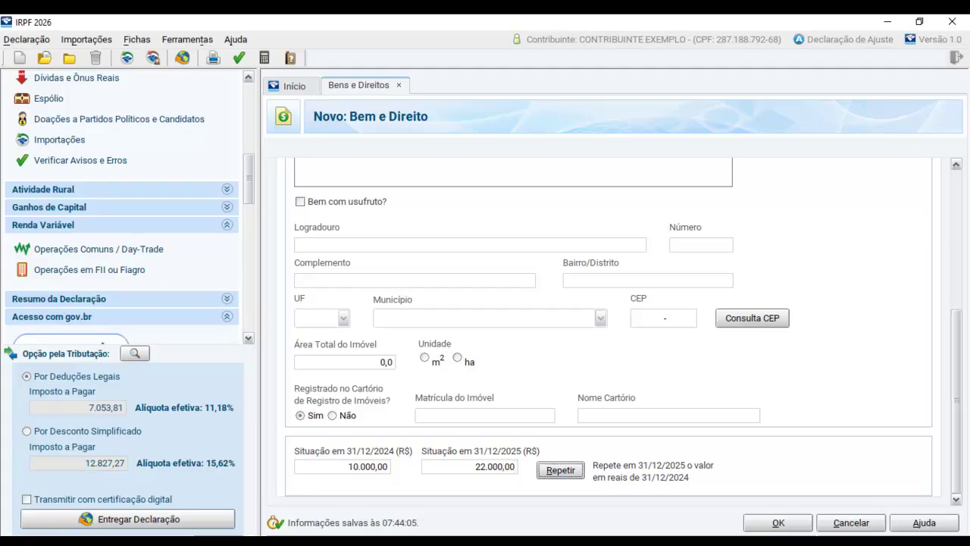
# Step: Change the land's Situação em 31/12/2024 to 22.000,00 and its Situação em 31/12/2025 to 34.000,00
pyautogui.scroll(-5, 606, 326)
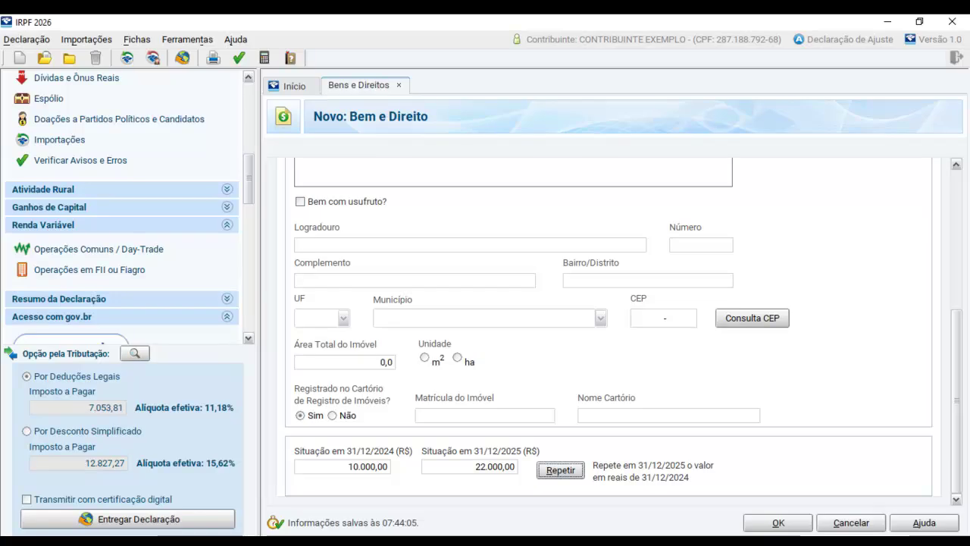
pyautogui.scroll(3, 606, 326)
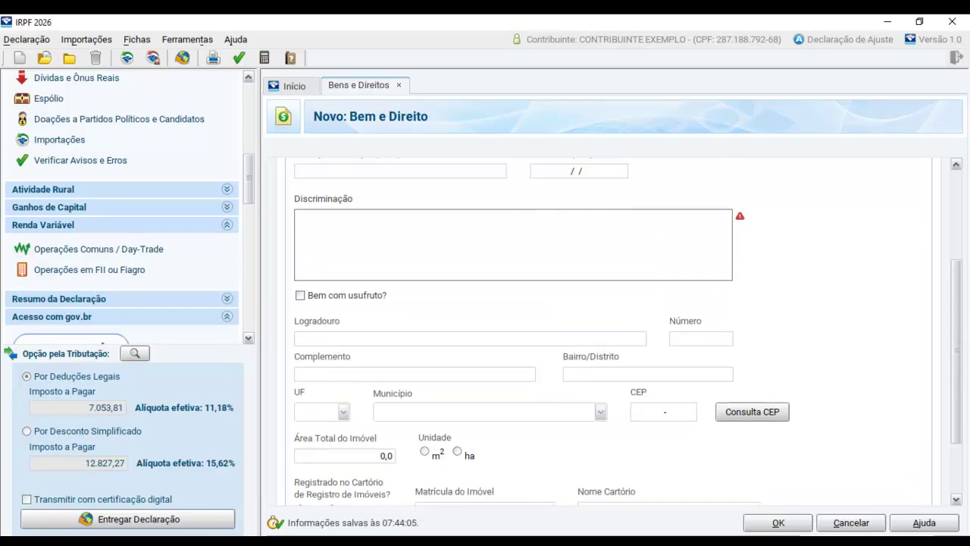
pyautogui.scroll(-3, 606, 326)
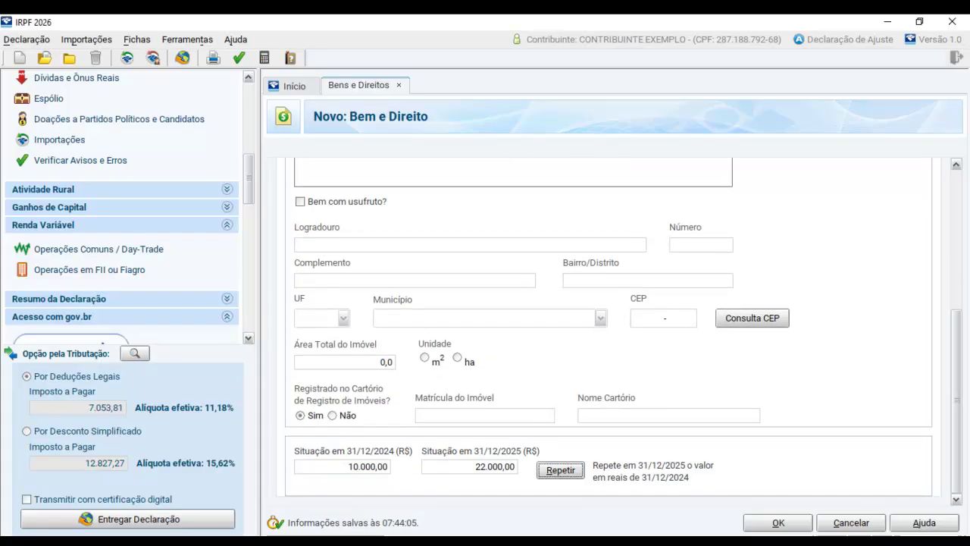
pyautogui.click(366, 467)
pyautogui.write('22000')
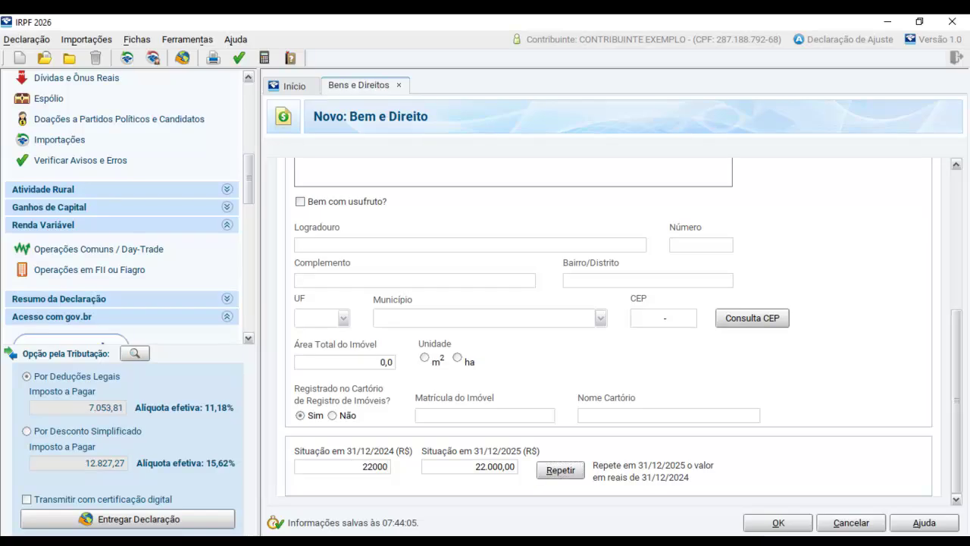
pyautogui.press('Tab')
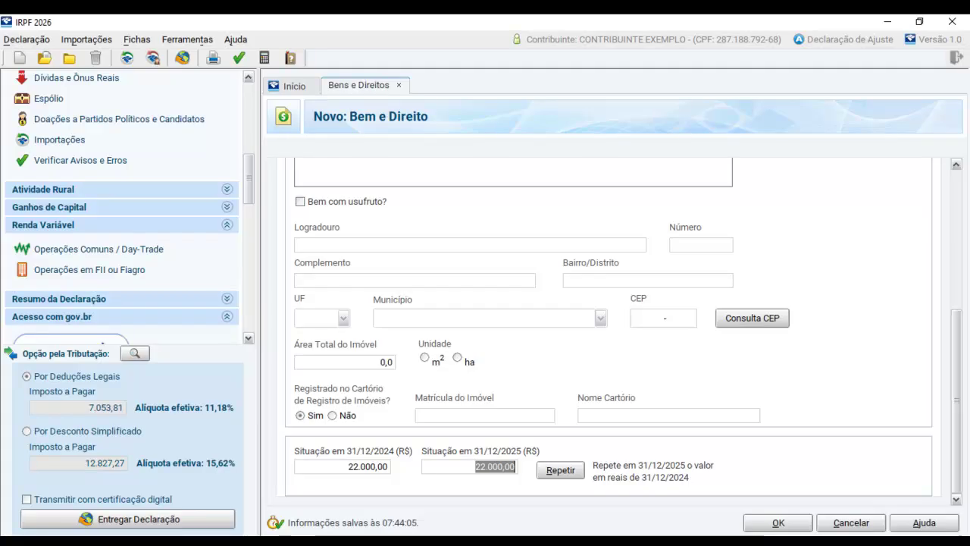
pyautogui.write('34.000')
pyautogui.press('Tab')
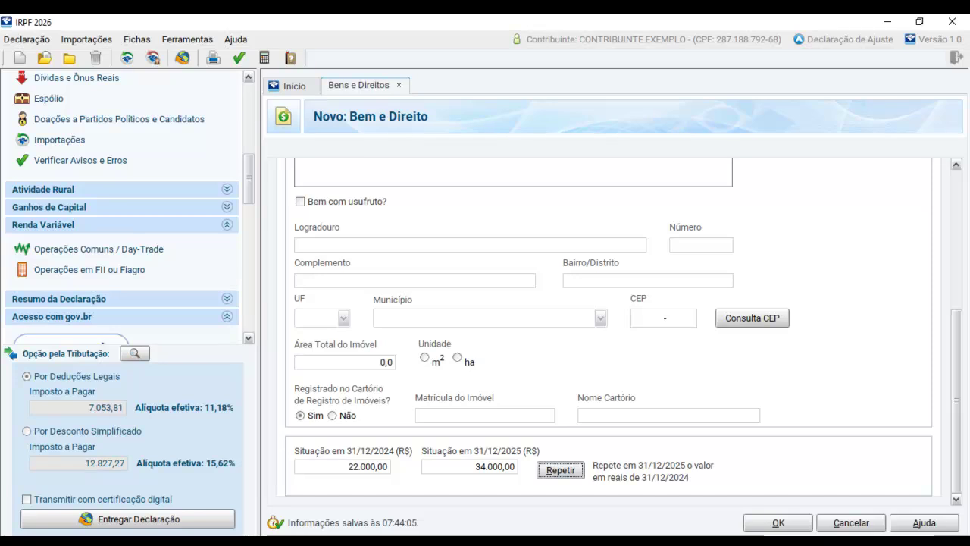
pyautogui.scroll(1, 611, 347)
pyautogui.scroll(5, 610, 348)
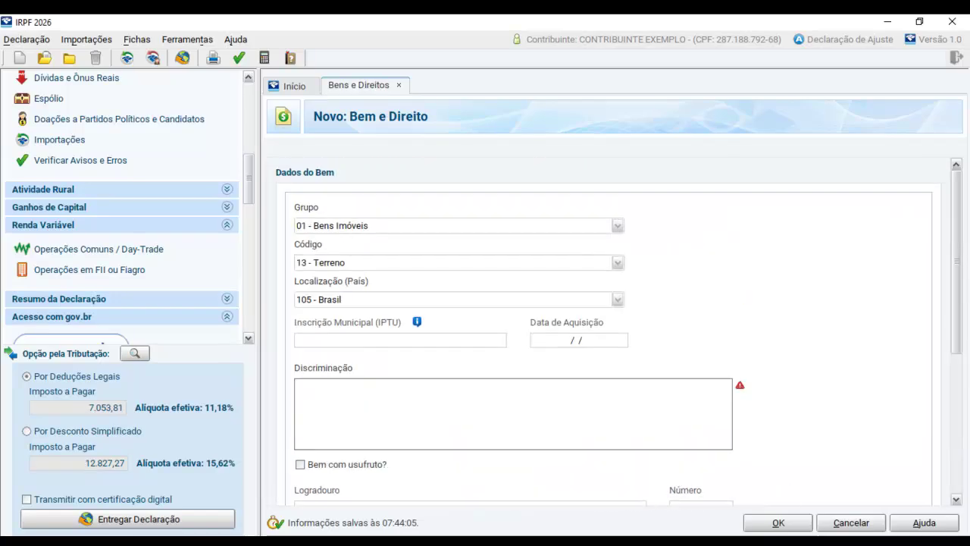
# Step: Set the land's Situação em 31/12/2025 to 100.000,00
pyautogui.scroll(-6, 610, 347)
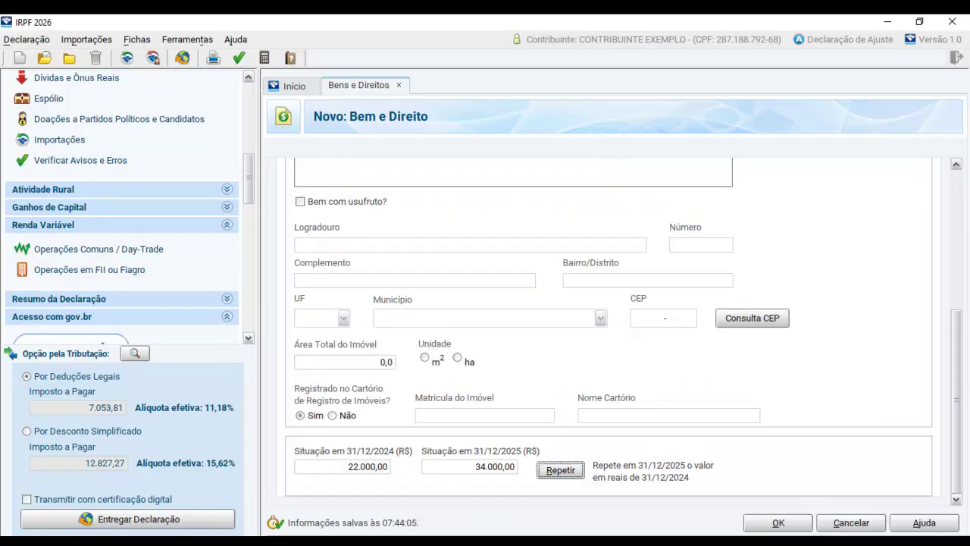
pyautogui.click(495, 466)
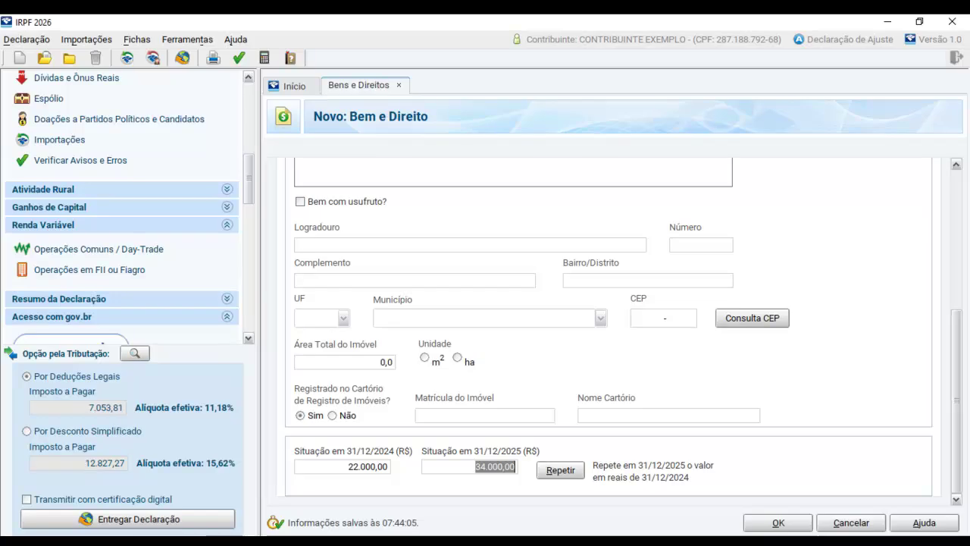
pyautogui.write('100.')
pyautogui.write('00')
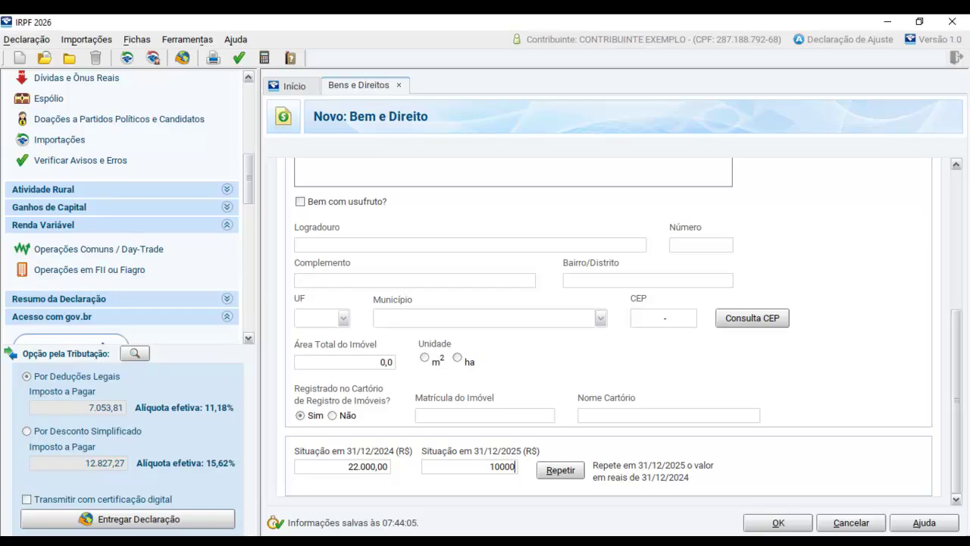
pyautogui.press('Tab')
pyautogui.hotkey('shift', 'Tab')
# Step: Review the land's identification fields and compare its 31/12/2024 and 31/12/2025 values
pyautogui.moveTo(957, 400); pyautogui.dragTo(956, 261)
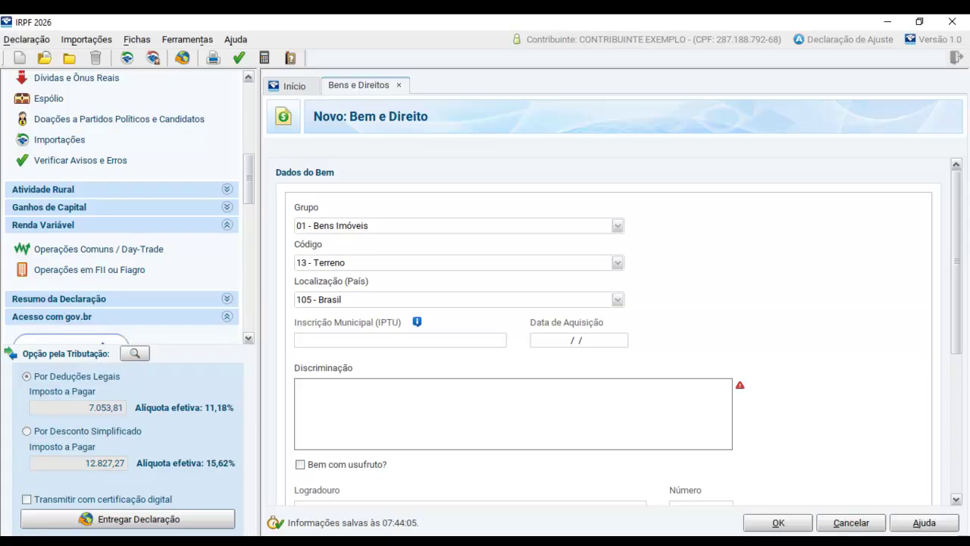
pyautogui.moveTo(957, 261); pyautogui.dragTo(956, 398)
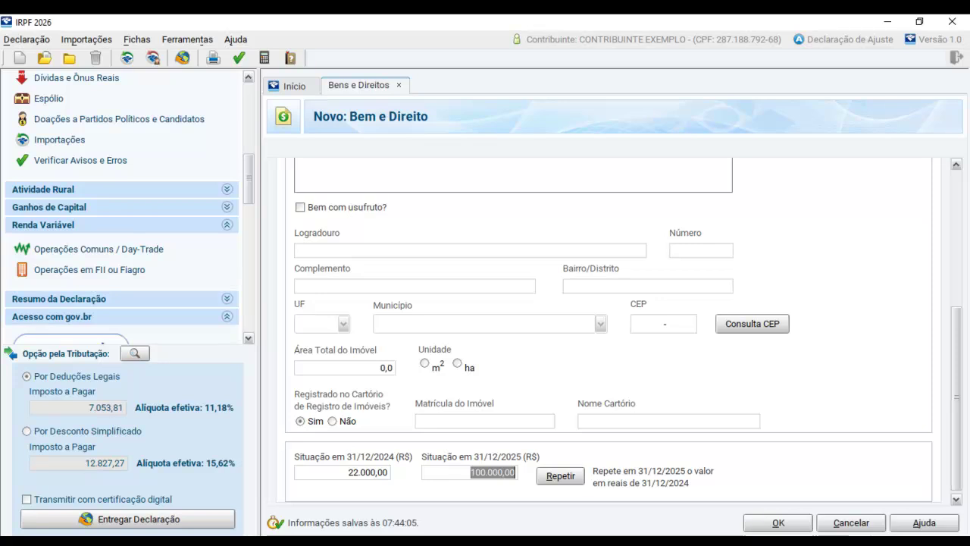
pyautogui.moveTo(957, 398); pyautogui.dragTo(956, 261)
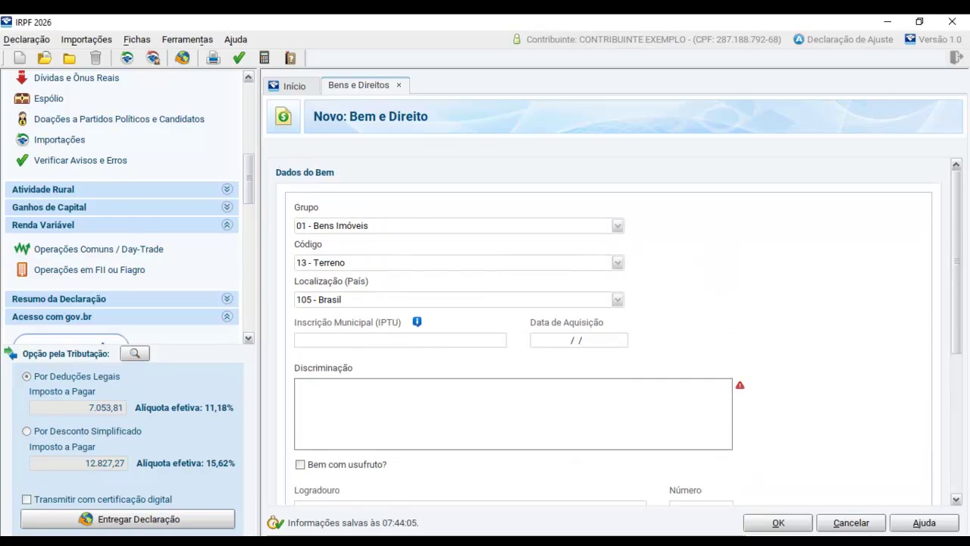
pyautogui.moveTo(957, 261); pyautogui.dragTo(957, 400)
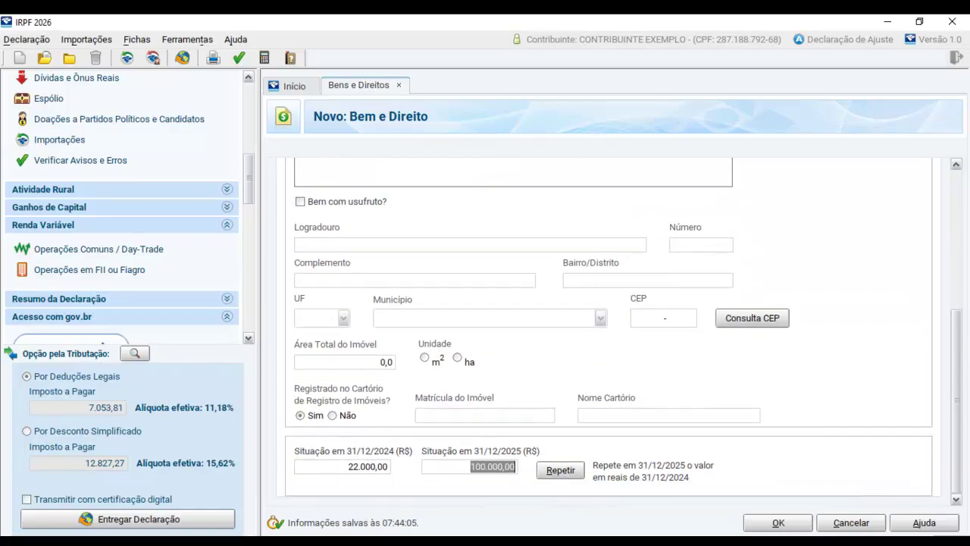
pyautogui.moveTo(956, 401)
pyautogui.mouseDown()
pyautogui.moveTo(957, 262)
pyautogui.moveTo(957, 400)
pyautogui.mouseUp()
pyautogui.click(367, 466)
pyautogui.click(492, 467)
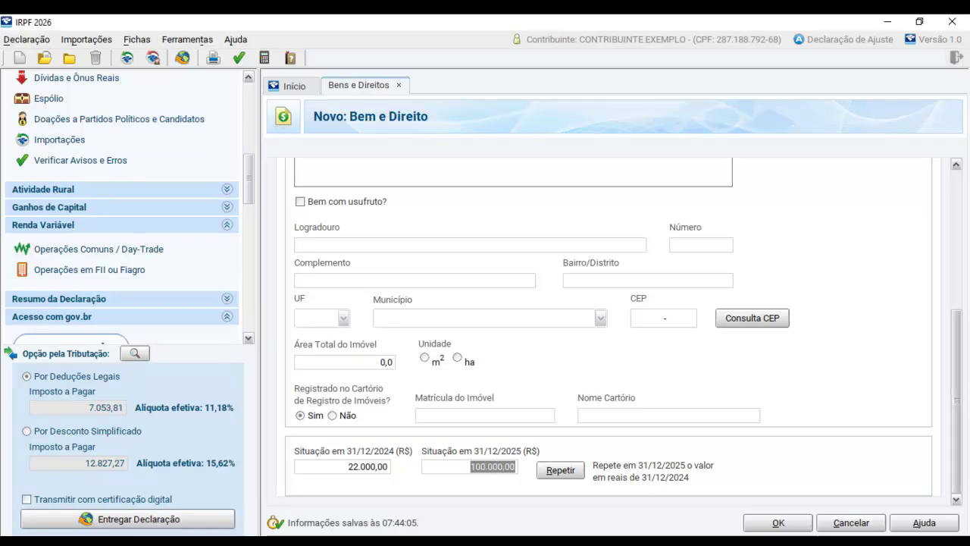
# Step: Change the asset to group 02 - Bens Móveis with code 01 - Veículo automotor terrestre: caminhão, automóvel, moto etc
pyautogui.moveTo(957, 402); pyautogui.dragTo(957, 262)
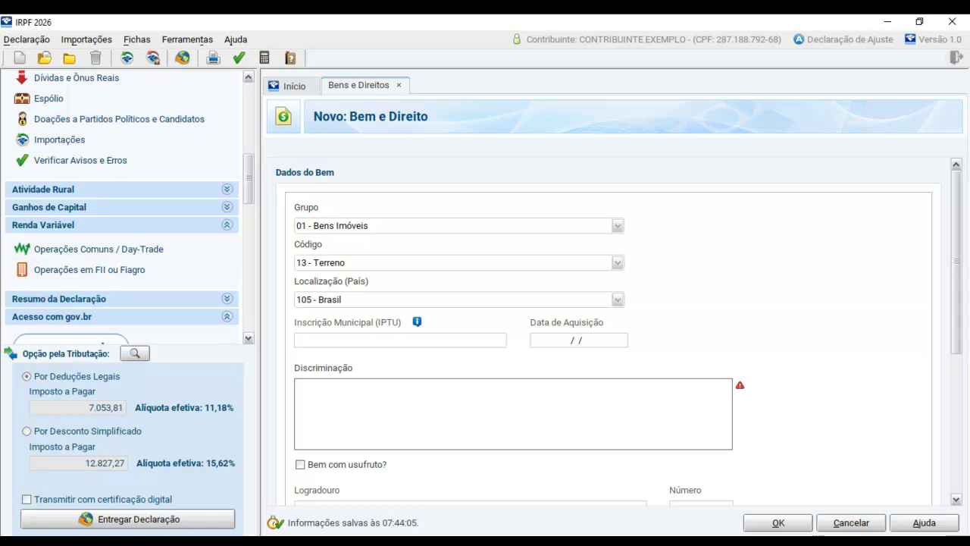
pyautogui.click(618, 225)
pyautogui.click(326, 253)
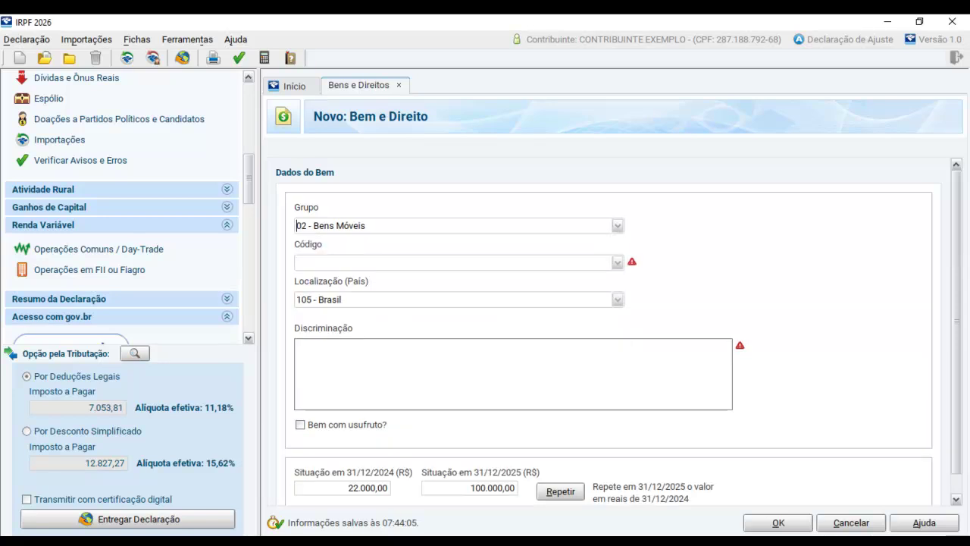
pyautogui.click(618, 263)
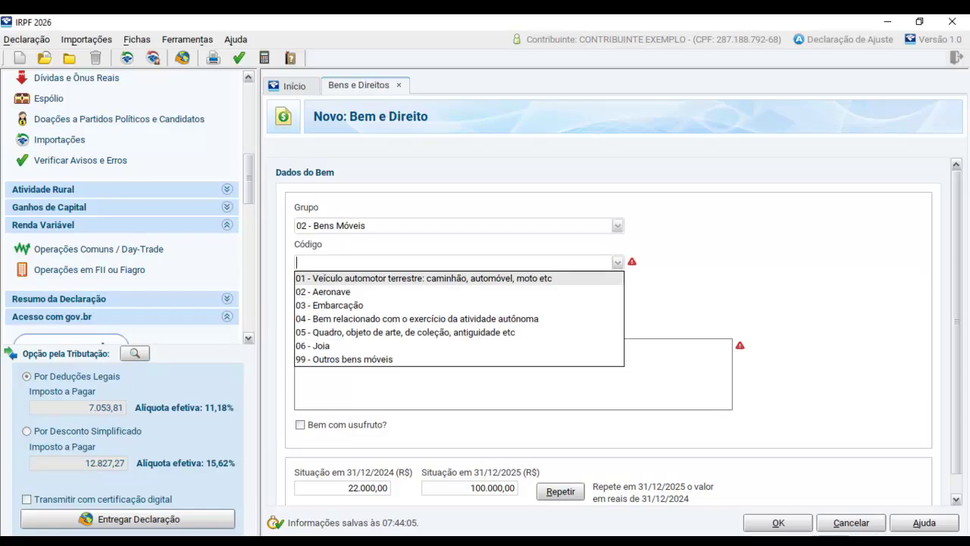
pyautogui.press('Return')
pyautogui.moveTo(957, 303); pyautogui.dragTo(957, 354)
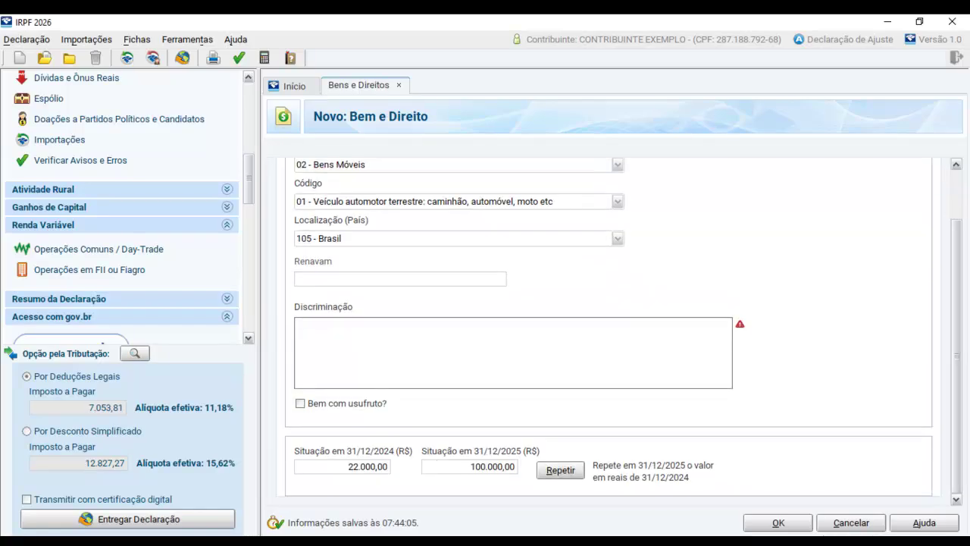
# Step: Review the vehicle's Renavam and Discriminação fields together with its two year-end values
pyautogui.click(493, 466)
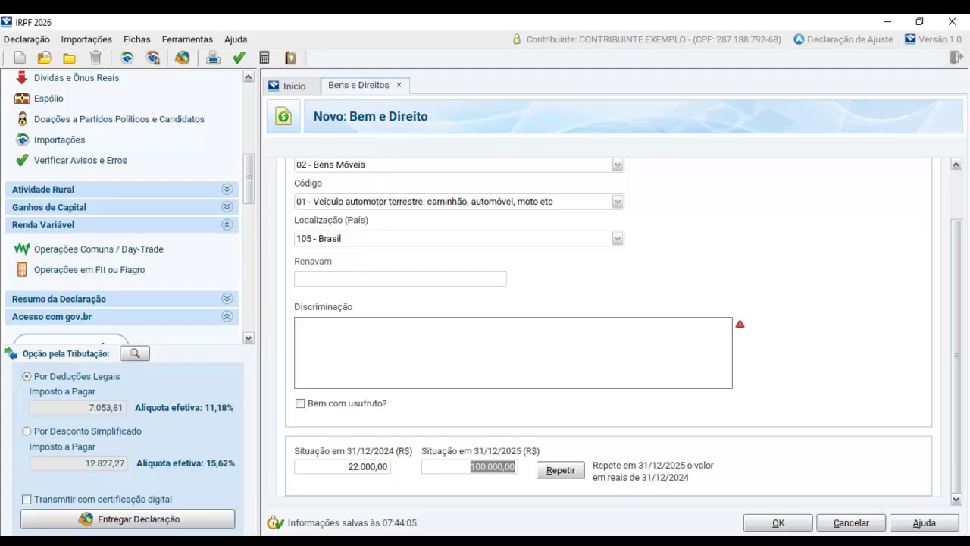
pyautogui.scroll(3, 609, 332)
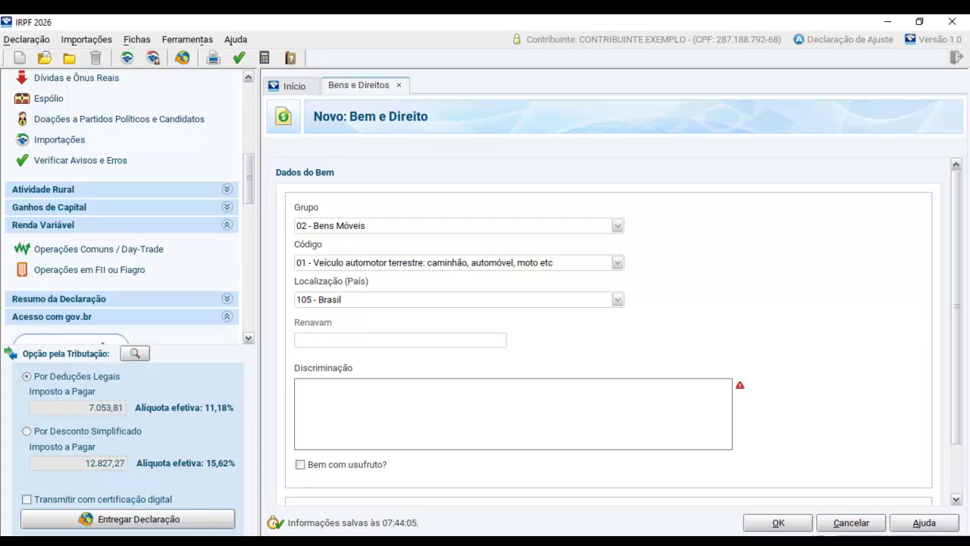
pyautogui.scroll(-3, 609, 332)
pyautogui.scroll(-1, 620, 331)
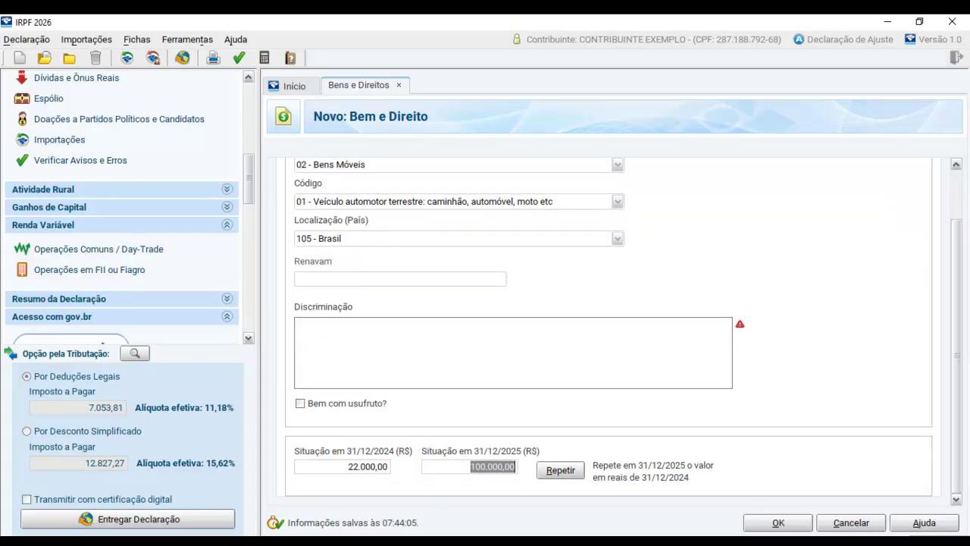
pyautogui.scroll(4, 609, 331)
pyautogui.scroll(5, 121, 204)
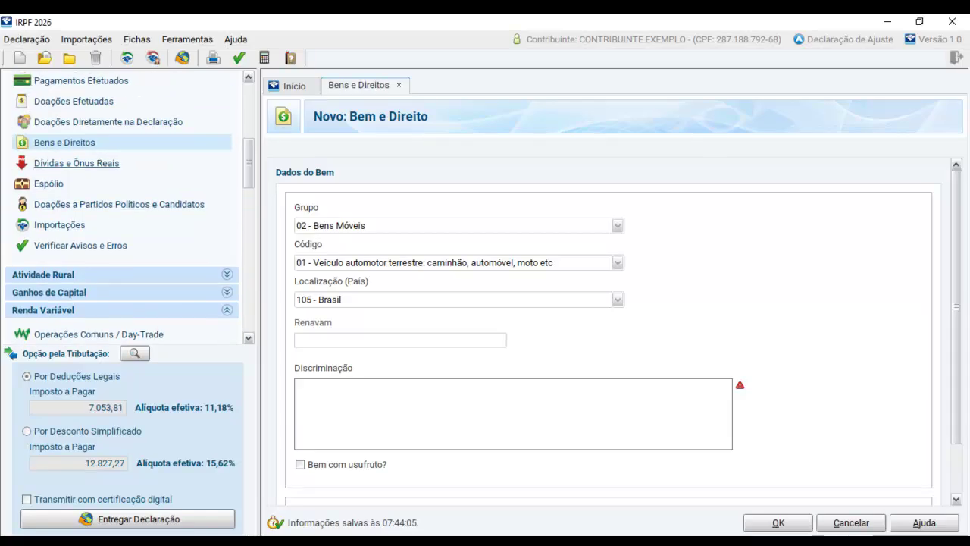
pyautogui.scroll(-4, 608, 332)
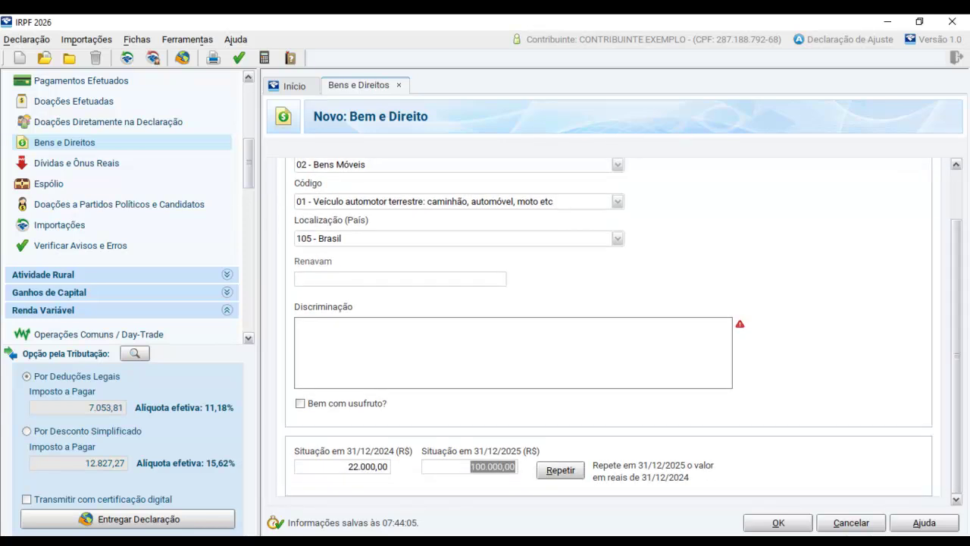
pyautogui.click(343, 467)
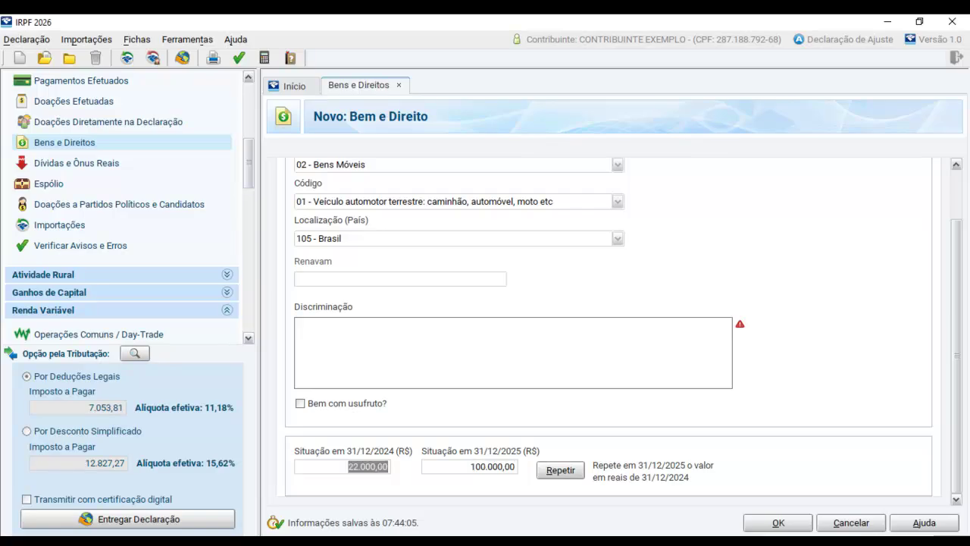
pyautogui.click(470, 467)
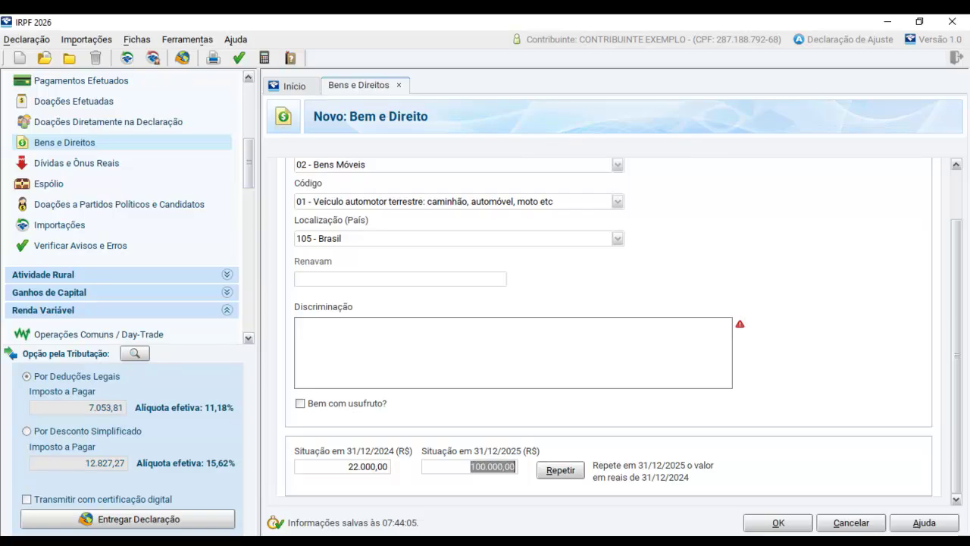
pyautogui.scroll(3, 607, 326)
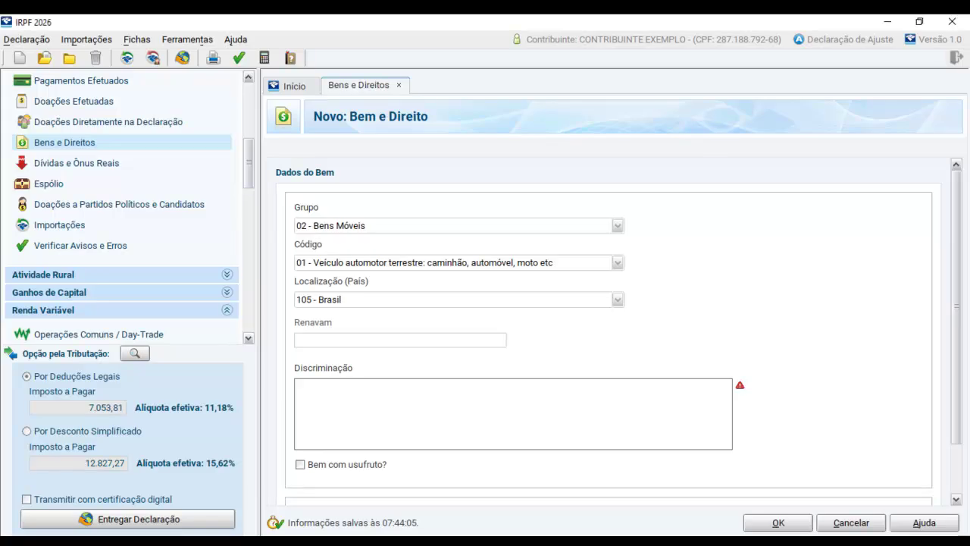
# Step: Expand the Ganhos de Capital entries and compare the vehicle's Situação em 31/12/2024 with its Situação em 31/12/2025
pyautogui.scroll(-2, 606, 326)
pyautogui.scroll(2, 606, 326)
pyautogui.scroll(-2, 75, 197)
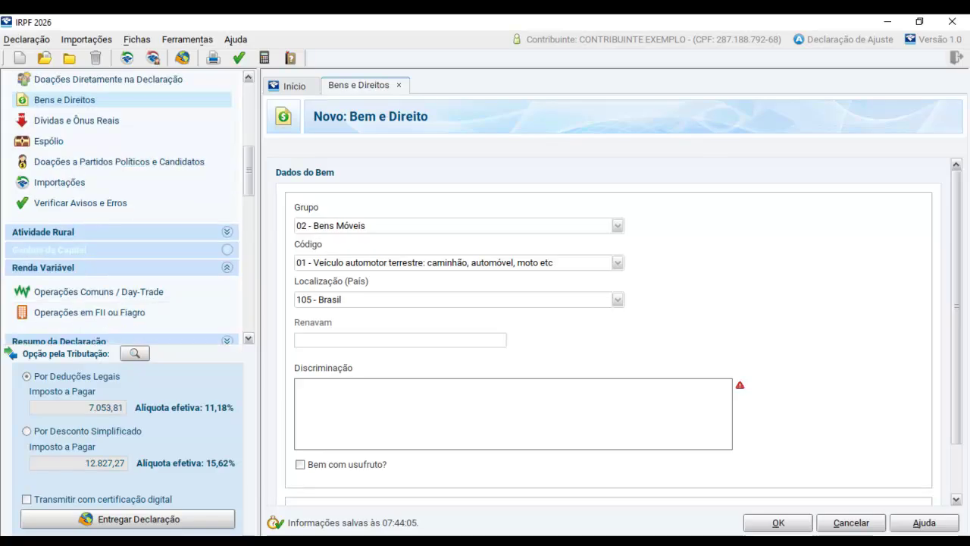
pyautogui.click(76, 250)
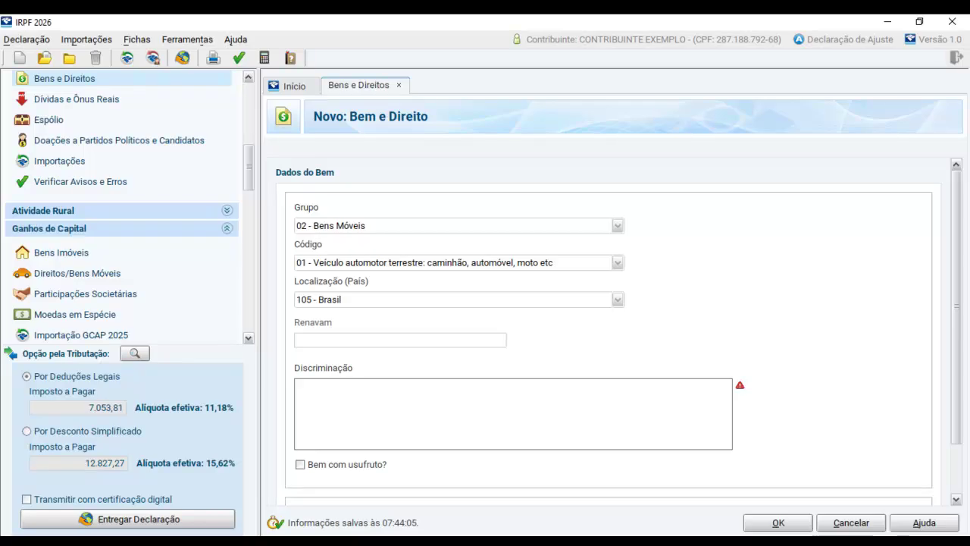
pyautogui.moveTo(957, 311); pyautogui.dragTo(956, 338)
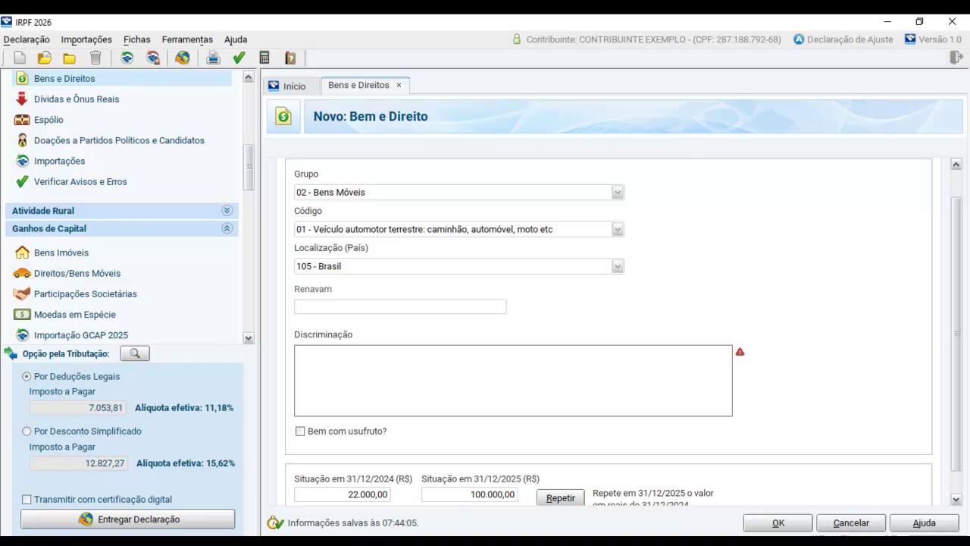
pyautogui.scroll(-1, 607, 334)
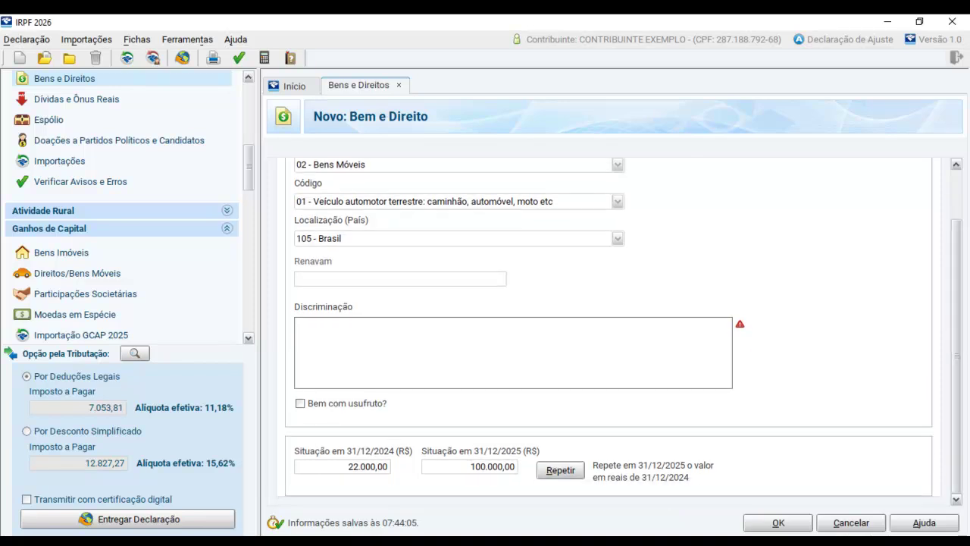
pyautogui.click(368, 467)
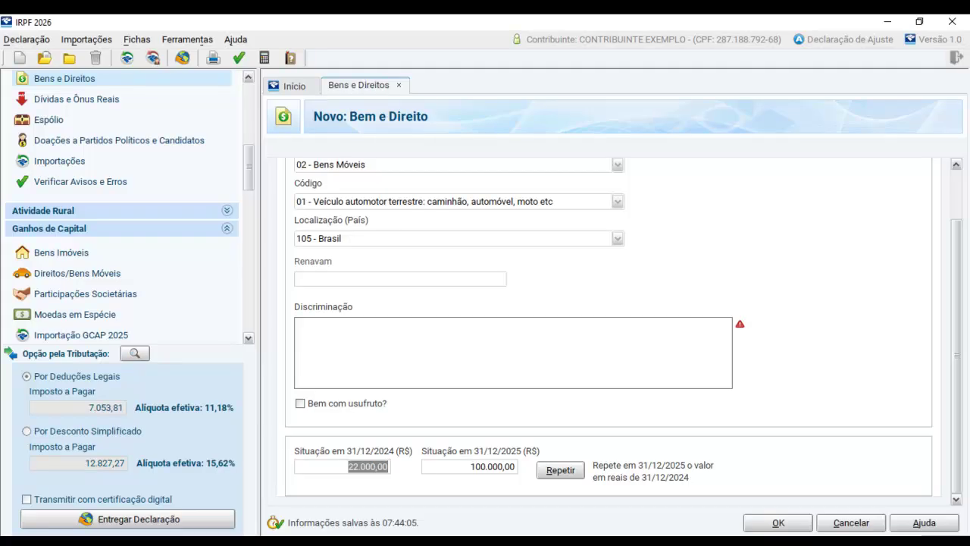
pyautogui.click(492, 467)
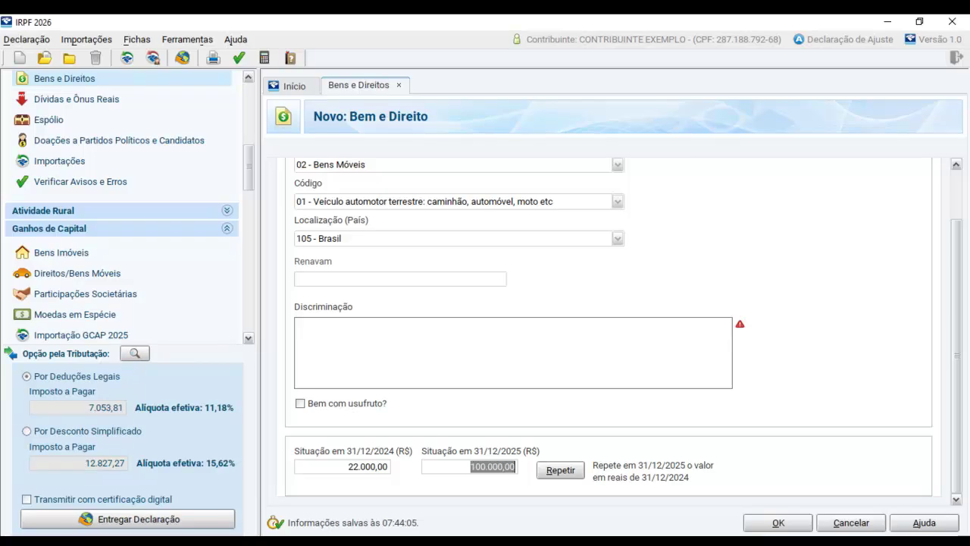
# Step: Open Outras Informações within Resumo da Declaração
pyautogui.scroll(1, 129, 204)
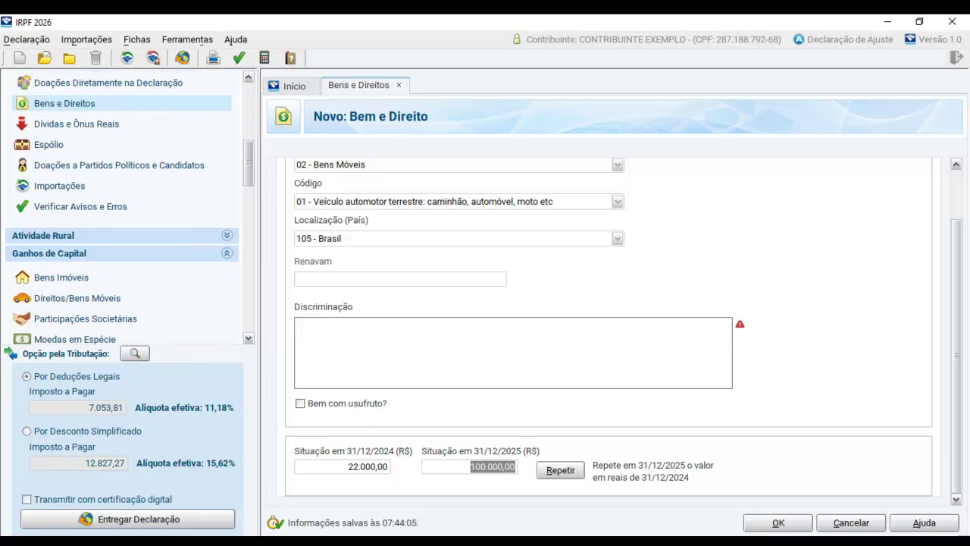
pyautogui.scroll(1, 129, 205)
pyautogui.scroll(1, 129, 205)
pyautogui.scroll(-5, 129, 205)
pyautogui.click(76, 175)
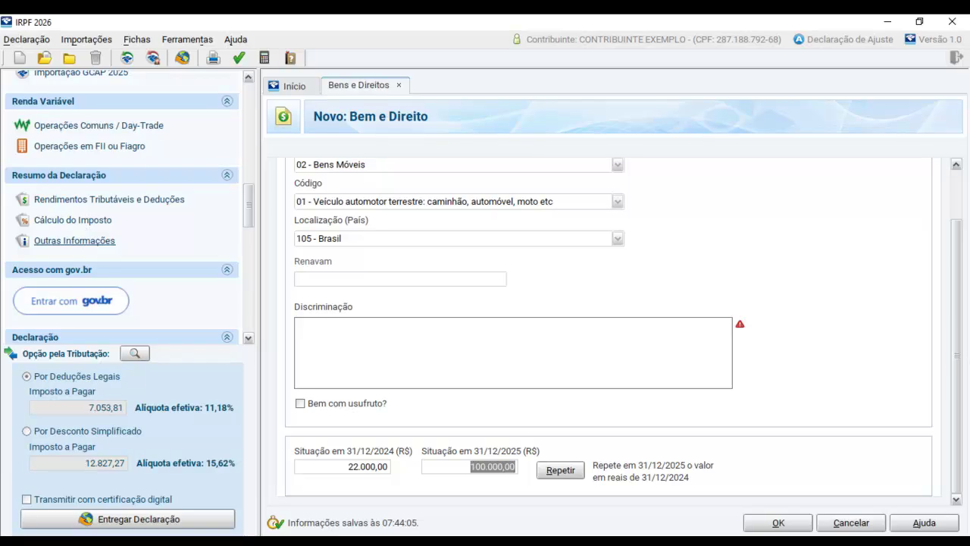
pyautogui.click(74, 240)
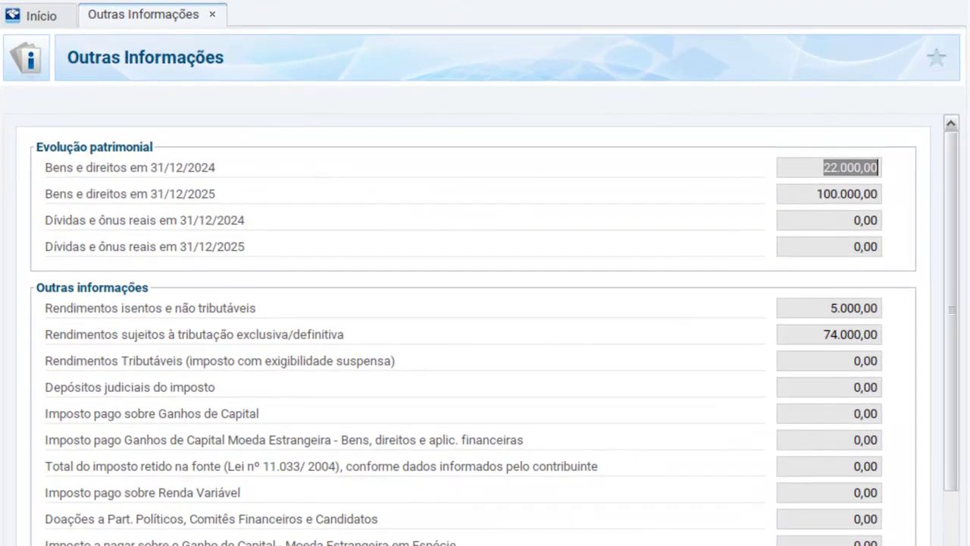
# Step: Compare Bens e direitos em 31/12/2024 with Bens e direitos em 31/12/2025 under Evolução patrimonial, and review the other information listed
pyautogui.press('Tab')
pyautogui.hotkey('shift', 'Tab')
pyautogui.press('Tab')
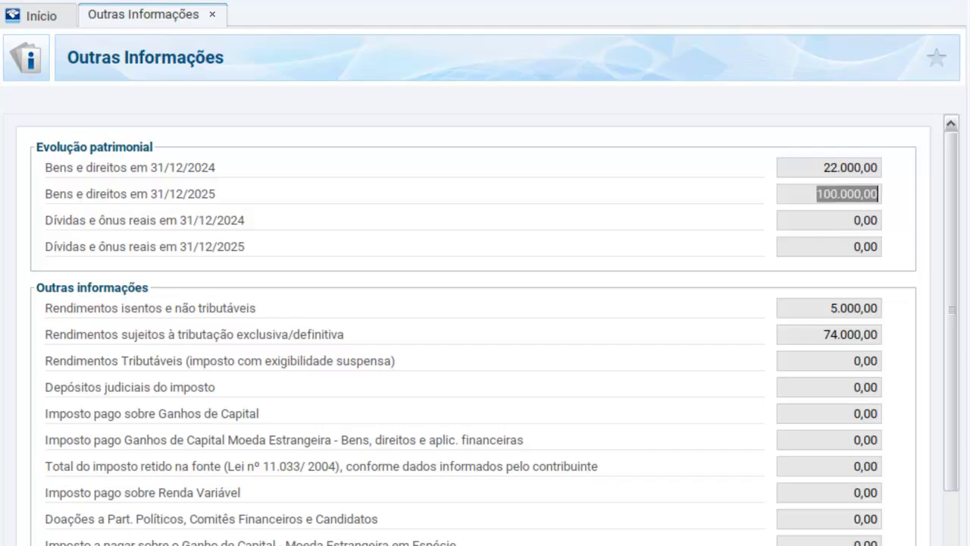
pyautogui.hotkey('shift', 'Tab')
pyautogui.press('Tab')
pyautogui.hotkey('shift', 'Tab')
pyautogui.press('Tab')
pyautogui.hotkey('shift', 'Tab')
pyautogui.press('Tab')
pyautogui.scroll(-1, 485, 330)
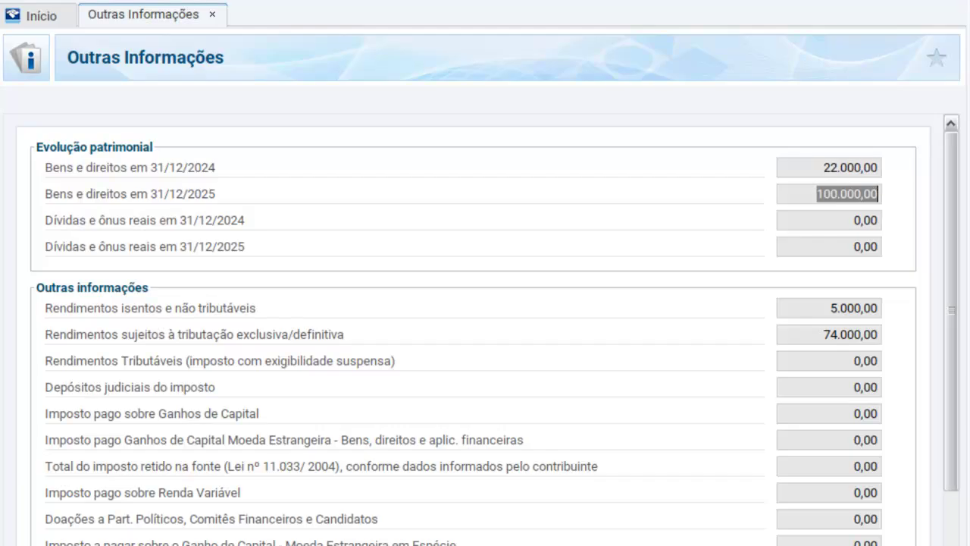
pyautogui.scroll(1, 486, 331)
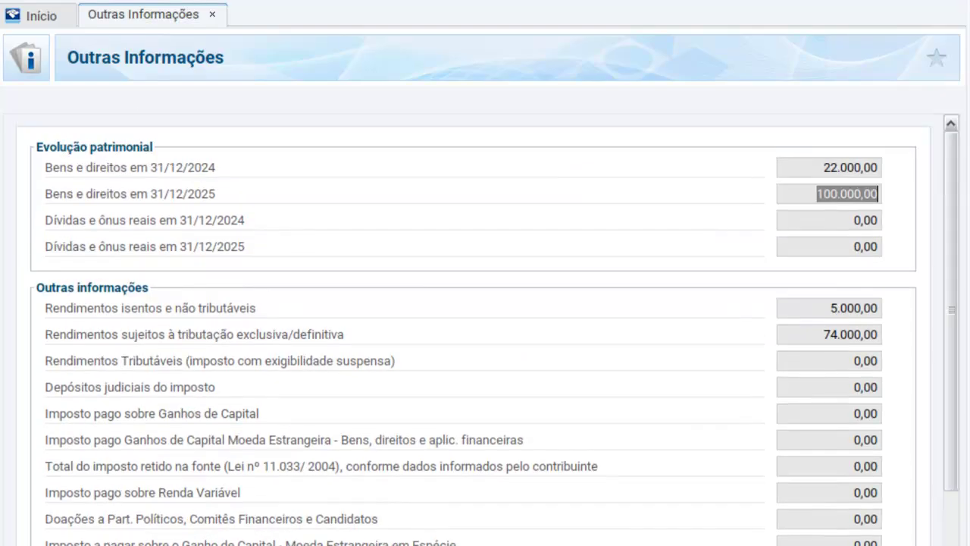
pyautogui.hotkey('shift', 'Tab')
pyautogui.press('Tab')
pyautogui.scroll(-3, 485, 326)
pyautogui.scroll(3, 486, 326)
pyautogui.scroll(1, 485, 326)
pyautogui.click(850, 168)
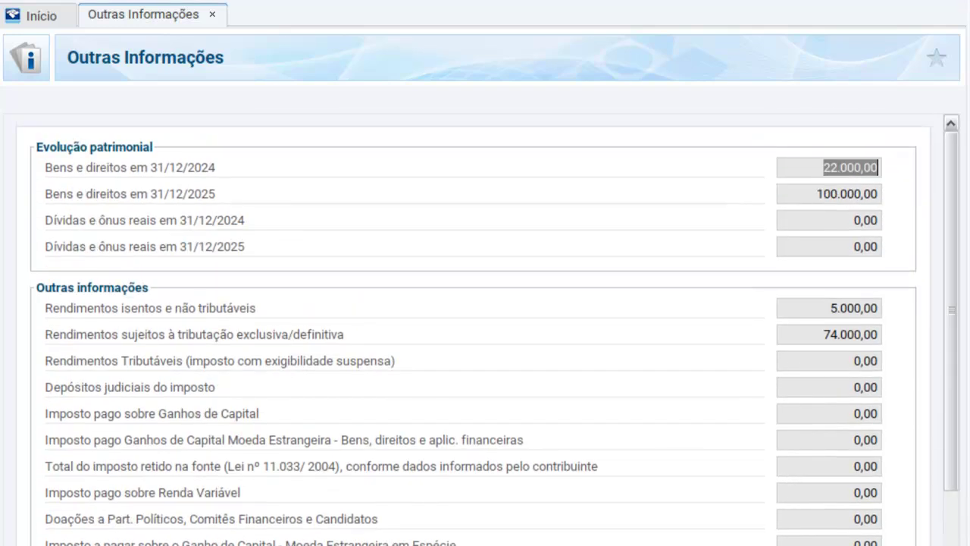
pyautogui.click(846, 194)
pyautogui.click(851, 168)
pyautogui.click(847, 195)
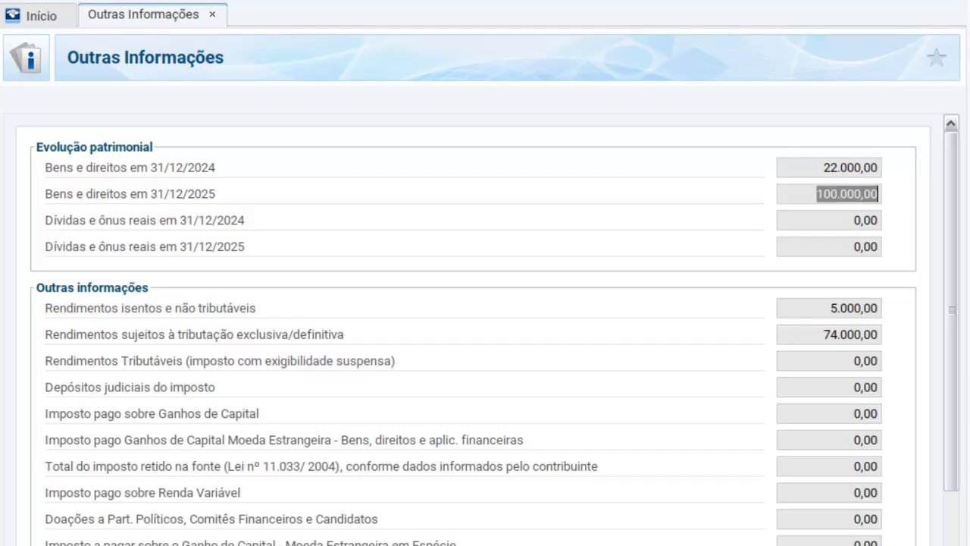
pyautogui.click(851, 167)
pyautogui.click(846, 194)
pyautogui.click(850, 167)
pyautogui.click(820, 195)
pyautogui.click(851, 168)
pyautogui.click(847, 194)
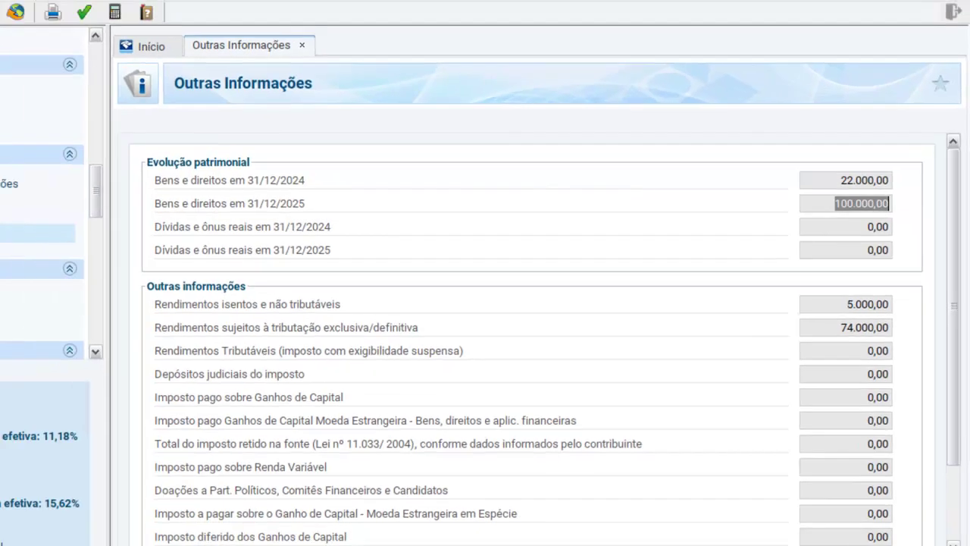